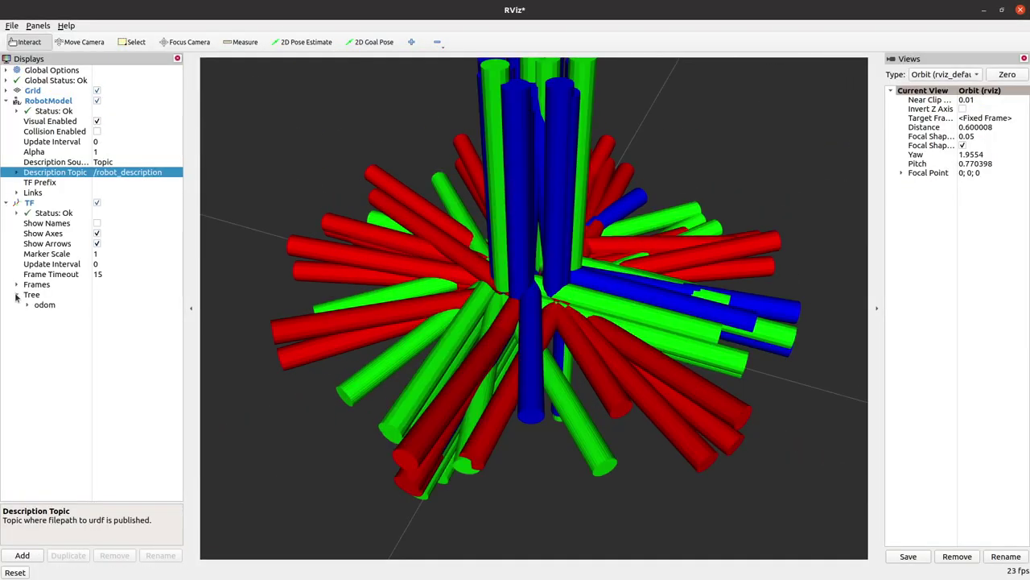
Add a TF display and hide most of its frames and their axes
{"action": "left_click", "coordinate": [16, 284]}
{"action": "left_click", "coordinate": [96, 293]}
{"action": "left_click", "coordinate": [97, 315]}
{"action": "left_click", "coordinate": [96, 324]}
{"action": "left_click_drag", "start_coordinate": [627, 274], "coordinate": [529, 196]}
{"action": "left_click", "coordinate": [97, 365]}
Add a RobotModel display from the By topic list and edit its Description Topic
{"action": "left_click", "coordinate": [97, 365]}
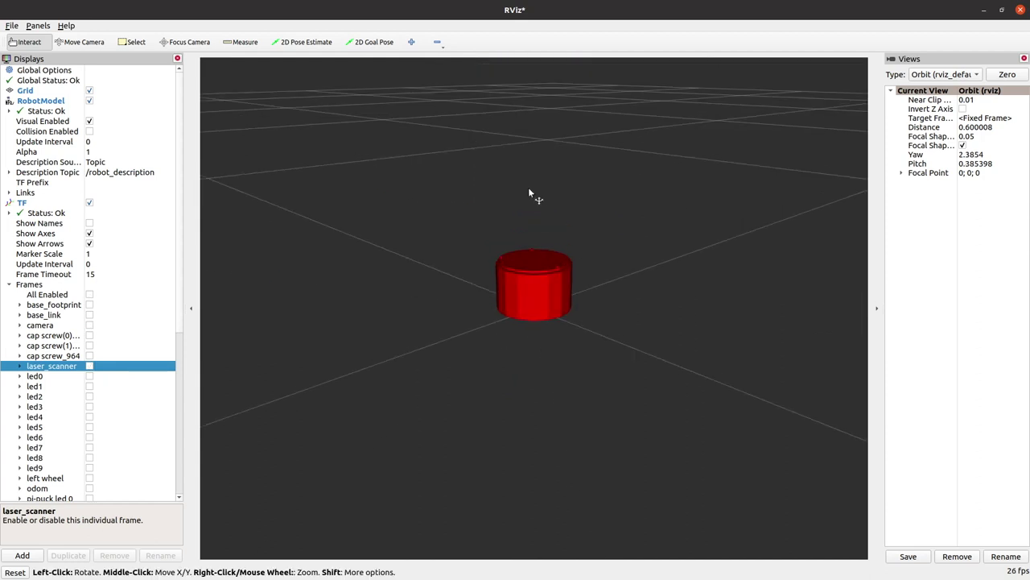
{"action": "left_click", "coordinate": [22, 555]}
{"action": "left_click", "coordinate": [477, 123]}
{"action": "scroll", "coordinate": [439, 209], "scroll_direction": "down", "scroll_amount": 5}
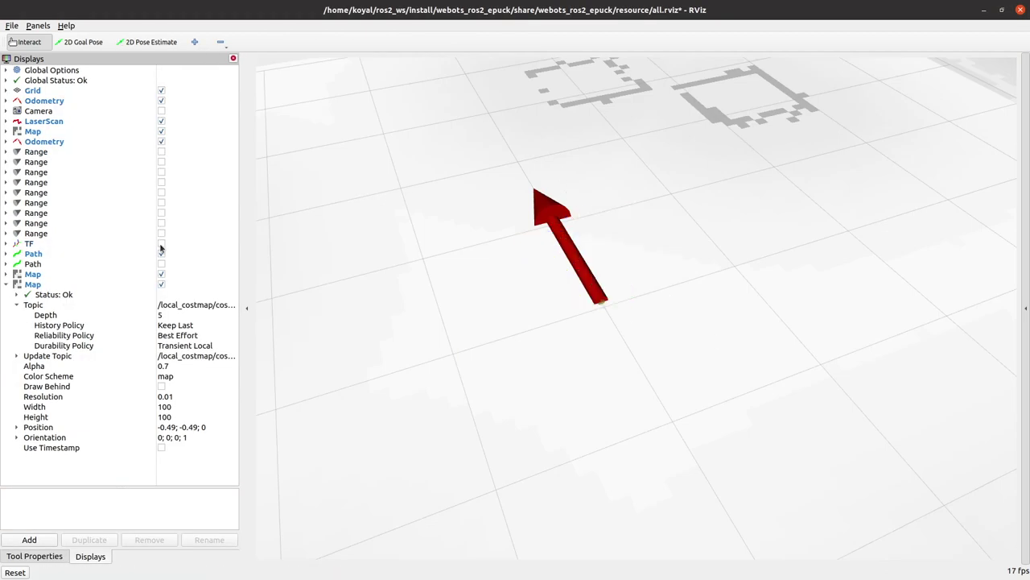
{"action": "left_click_drag", "start_coordinate": [243, 308], "coordinate": [369, 308]}
{"action": "scroll", "coordinate": [120, 322], "scroll_direction": "down", "scroll_amount": 3}
{"action": "left_click", "coordinate": [49, 467]}
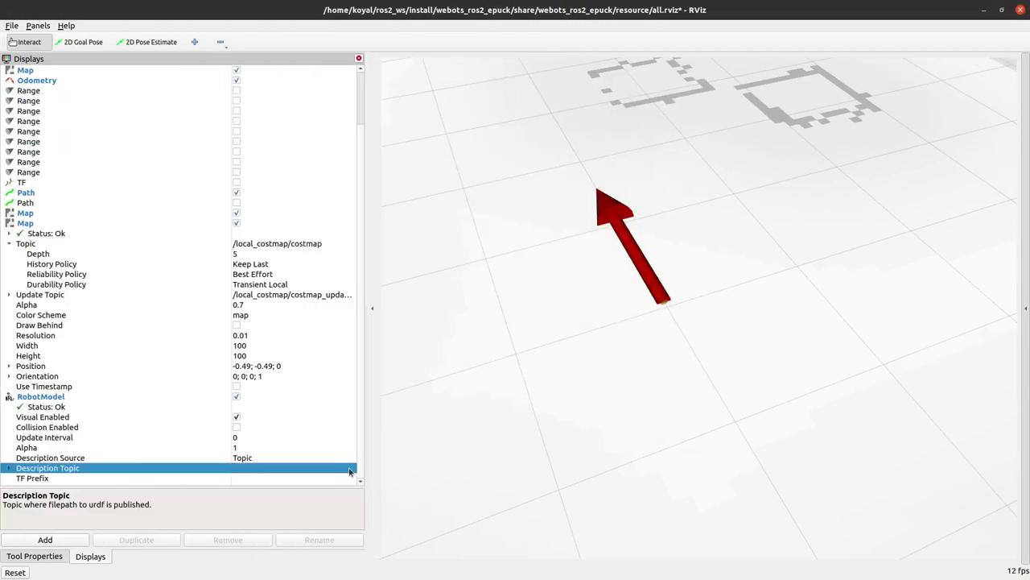
{"action": "double_click", "coordinate": [289, 468]}
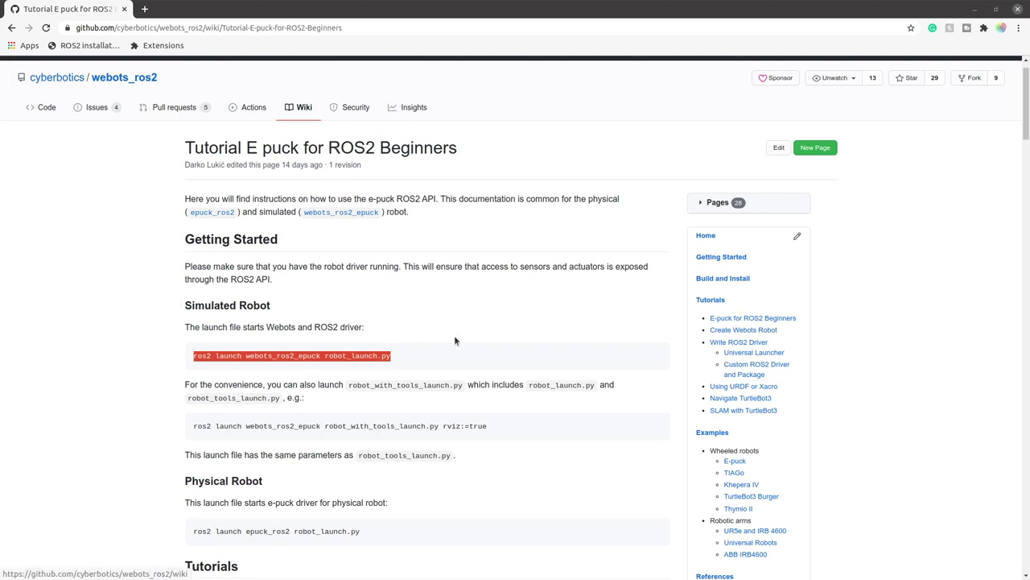
Open a new terminal, list the home directory and change into ros2_ws
{"action": "left_click", "coordinate": [408, 349]}
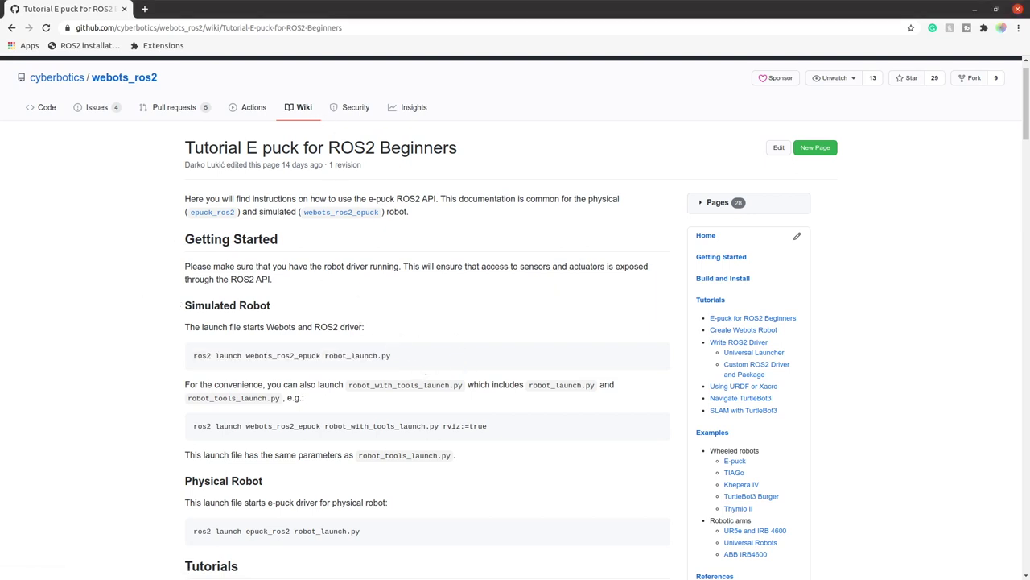
{"action": "key", "text": "ctrl+alt+t"}
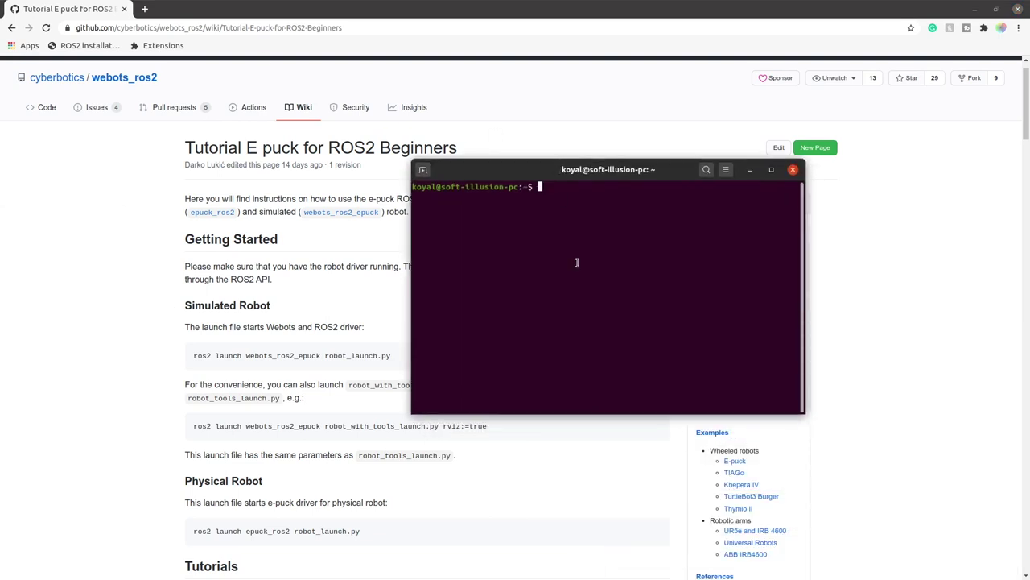
{"action": "type", "text": "ls"}
{"action": "key", "text": "Return"}
{"action": "type", "text": "cd web"}
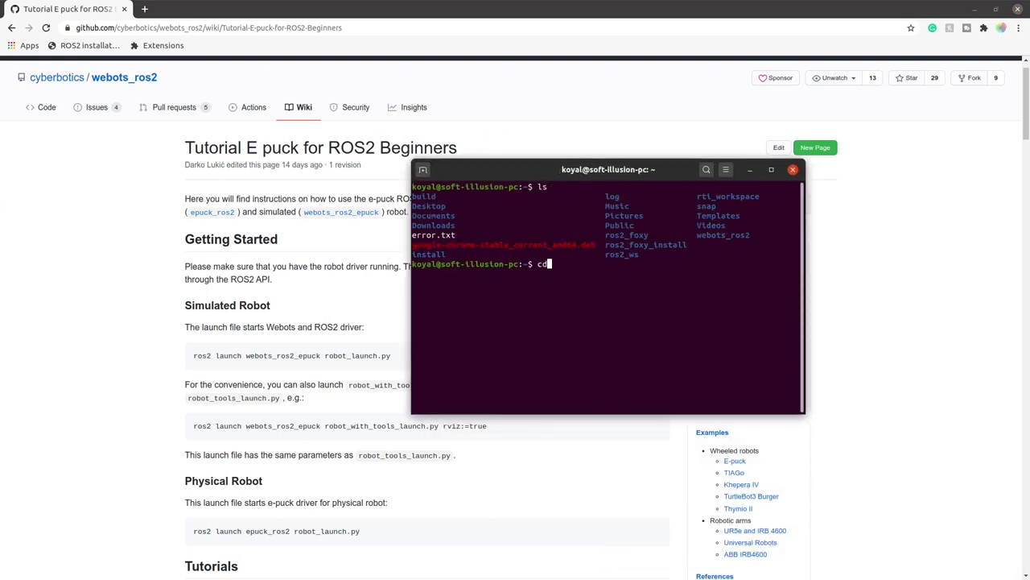
{"action": "key", "text": "Tab"}
{"action": "key", "text": "BackSpace"}
{"action": "key", "text": "BackSpace"}
{"action": "key", "text": "BackSpace"}
{"action": "key", "text": "BackSpace"}
{"action": "key", "text": "BackSpace"}
{"action": "key", "text": "BackSpace"}
{"action": "key", "text": "BackSpace"}
{"action": "key", "text": "BackSpace"}
{"action": "key", "text": "BackSpace"}
{"action": "key", "text": "BackSpace"}
{"action": "key", "text": "BackSpace"}
{"action": "key", "text": "BackSpace"}
{"action": "type", "text": "ros2_w"}
{"action": "key", "text": "Tab"}
{"action": "key", "text": "Return"}
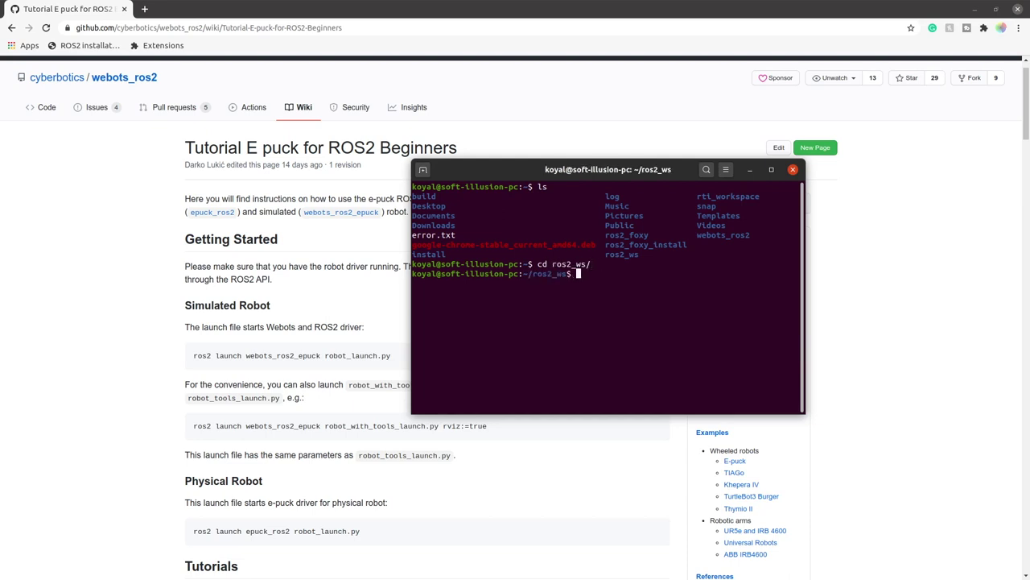
List the workspace contents and source install/setup.bash
{"action": "type", "text": "ls"}
{"action": "key", "text": "Return"}
{"action": "type", "text": "source install/setup.bash"}
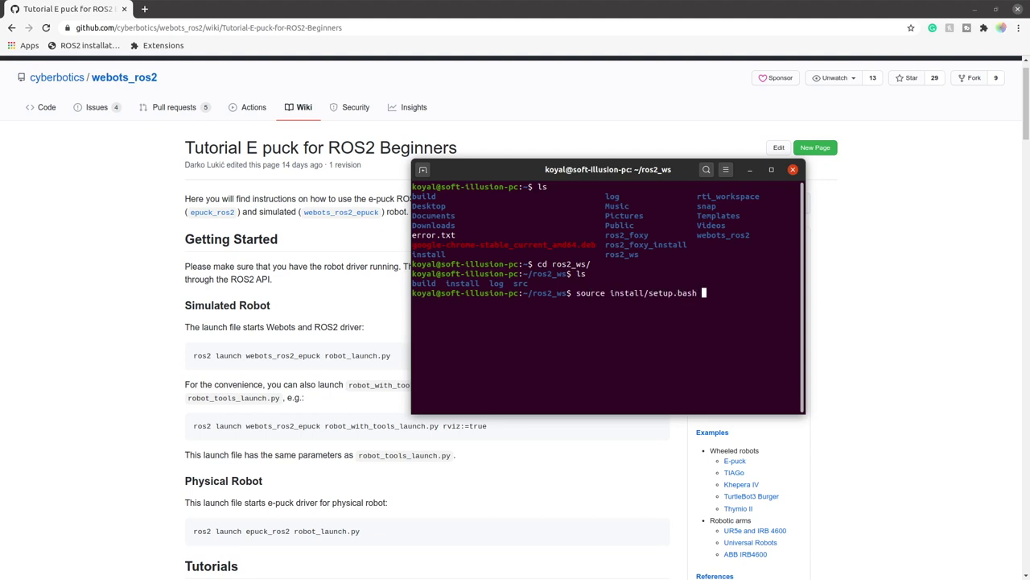
{"action": "key", "text": "Return"}
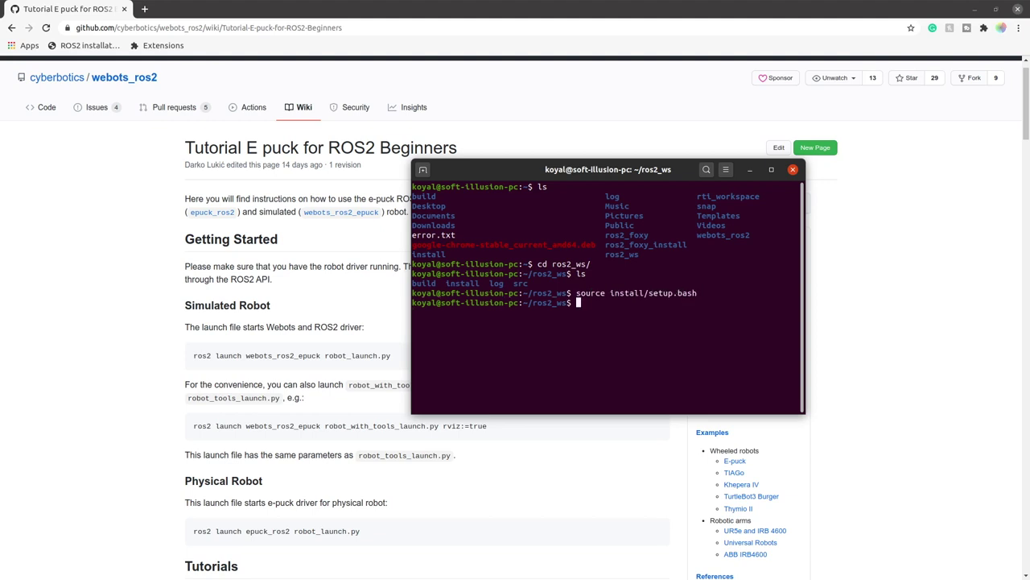
Copy the 'ros2 launch webots_ros2_epuck robot_launch.py' command from the wiki page
{"action": "type", "text": "ros"}
{"action": "left_click", "coordinate": [396, 359]}
{"action": "left_click_drag", "start_coordinate": [397, 359], "coordinate": [193, 352]}
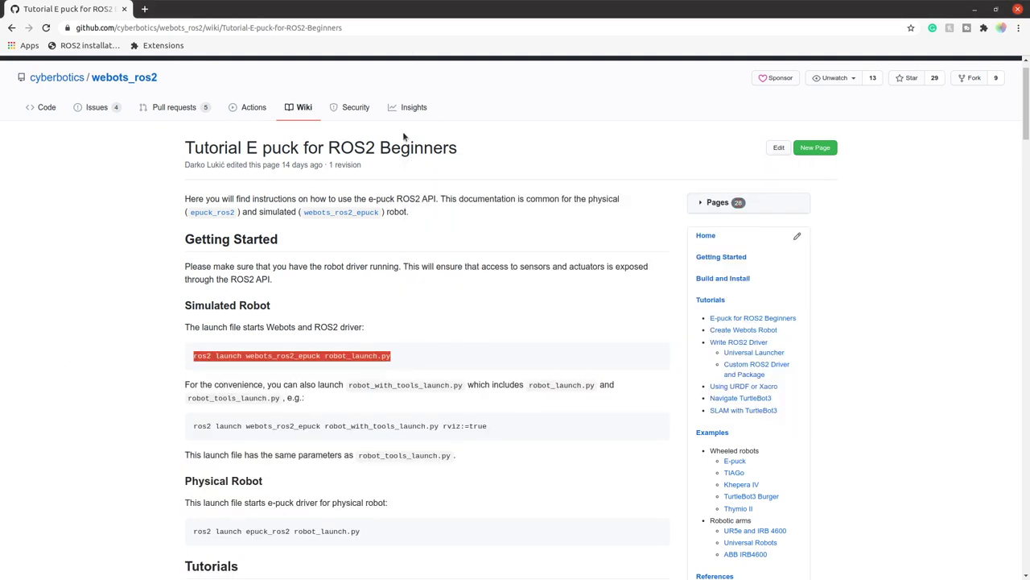
{"action": "scroll", "coordinate": [455, 435], "scroll_direction": "down", "scroll_amount": 5}
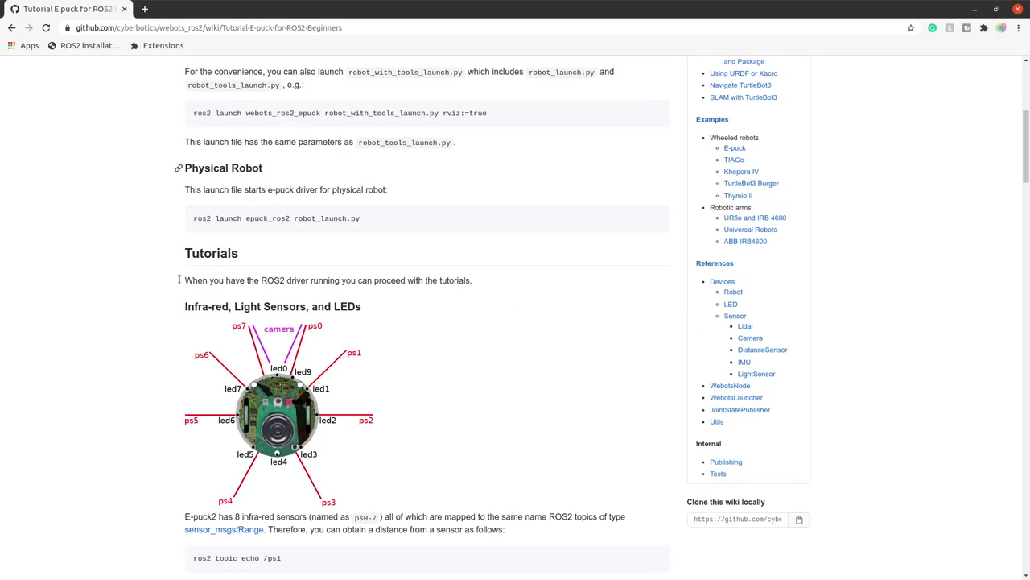
{"action": "scroll", "coordinate": [396, 454], "scroll_direction": "up", "scroll_amount": 5}
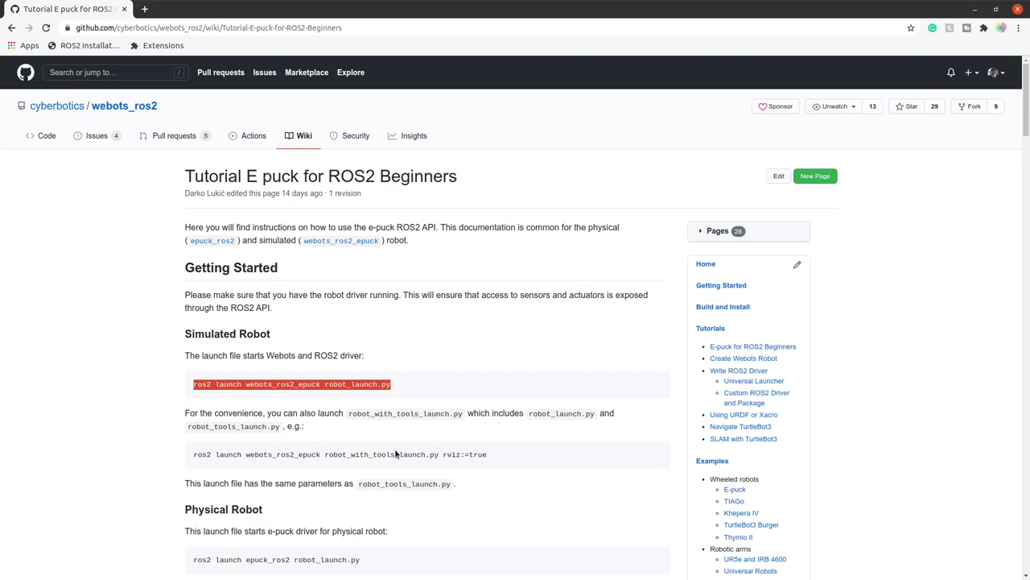
Paste and run the e-puck robot_launch.py command, then move the terminal aside
{"action": "key", "text": "alt+Tab"}
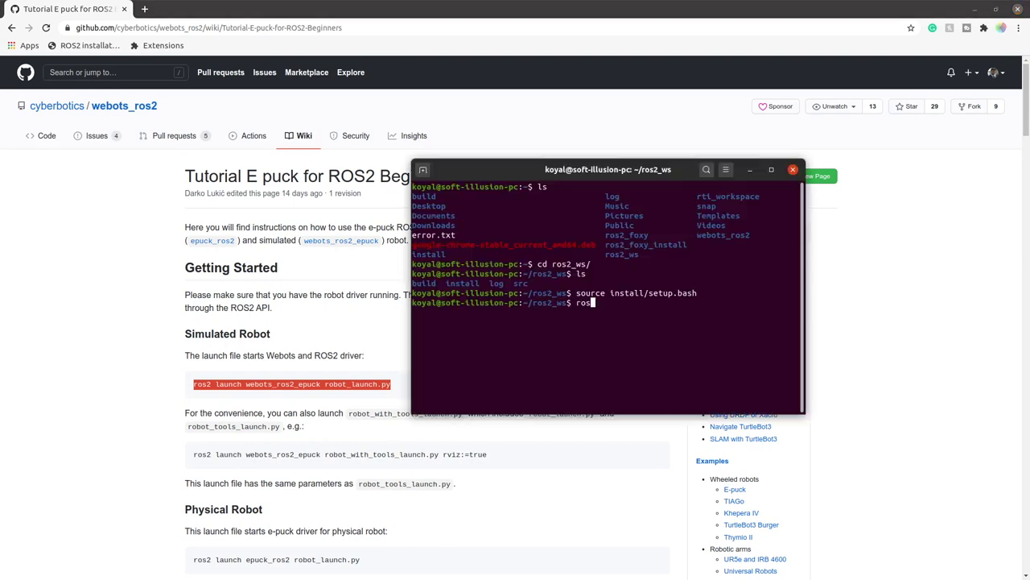
{"action": "type", "text": "ros"}
{"action": "key", "text": "BackSpace"}
{"action": "key", "text": "BackSpace"}
{"action": "key", "text": "BackSpace"}
{"action": "type", "text": "ros2 launch webots_ros2_epuck robot_launch.py"}
{"action": "key", "text": "Return"}
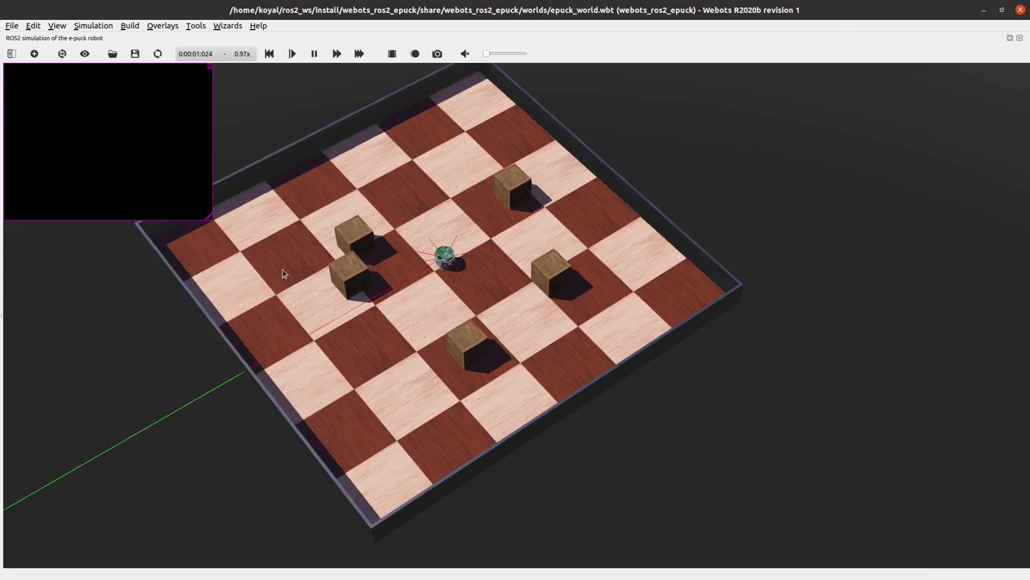
{"action": "key", "text": "alt+Tab"}
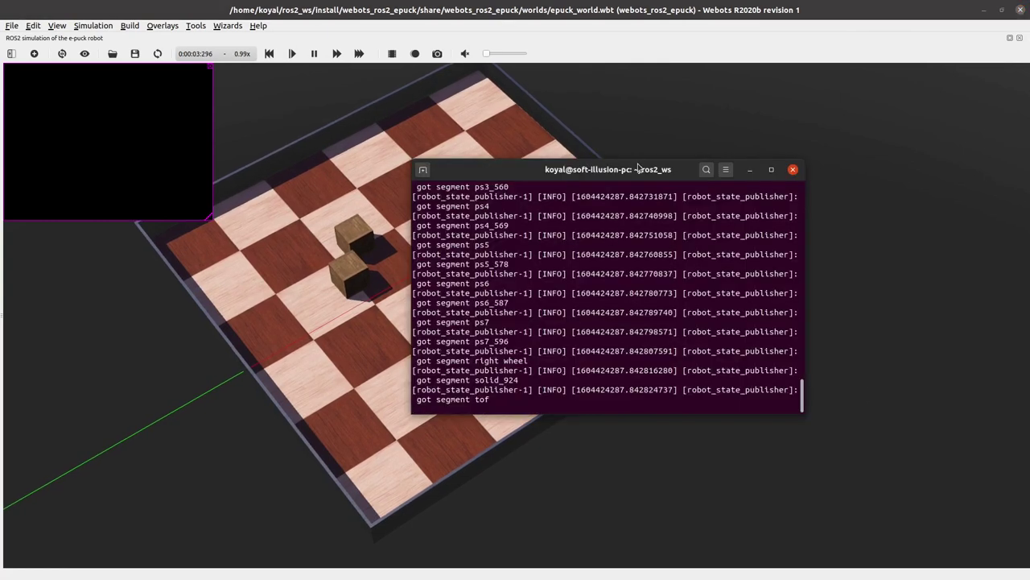
{"action": "left_click_drag", "start_coordinate": [631, 163], "coordinate": [580, 164]}
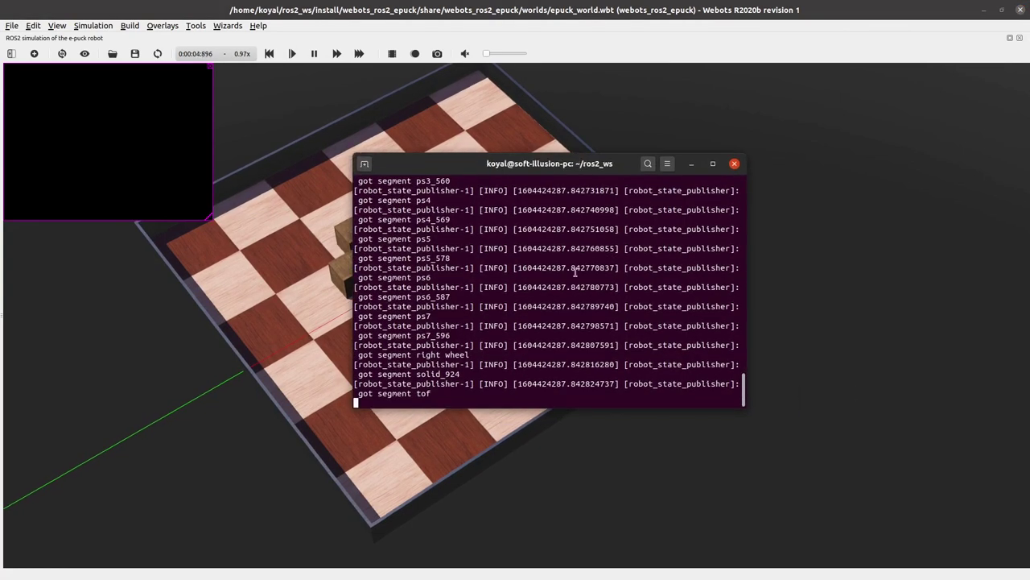
In a second terminal tab, source install/setup.bash and run 'ros2 topic list'
{"action": "key", "text": "ctrl+shift+t"}
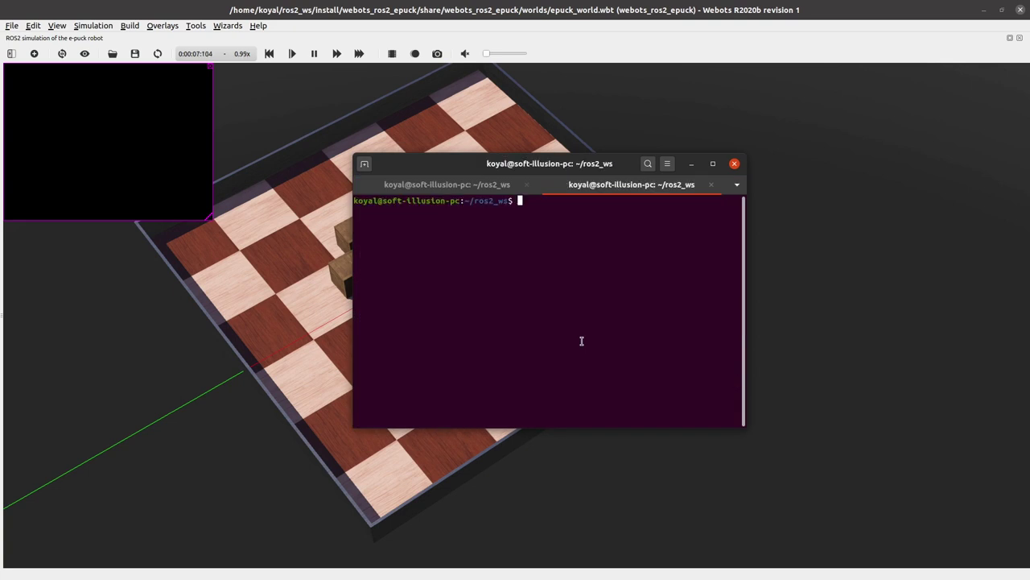
{"action": "type", "text": "ros2 topic"}
{"action": "key", "text": "BackSpace"}
{"action": "key", "text": "BackSpace"}
{"action": "key", "text": "BackSpace"}
{"action": "key", "text": "BackSpace"}
{"action": "key", "text": "BackSpace"}
{"action": "key", "text": "BackSpace"}
{"action": "key", "text": "BackSpace"}
{"action": "key", "text": "BackSpace"}
{"action": "key", "text": "BackSpace"}
{"action": "key", "text": "BackSpace"}
{"action": "type", "text": "source install/setup.bash"}
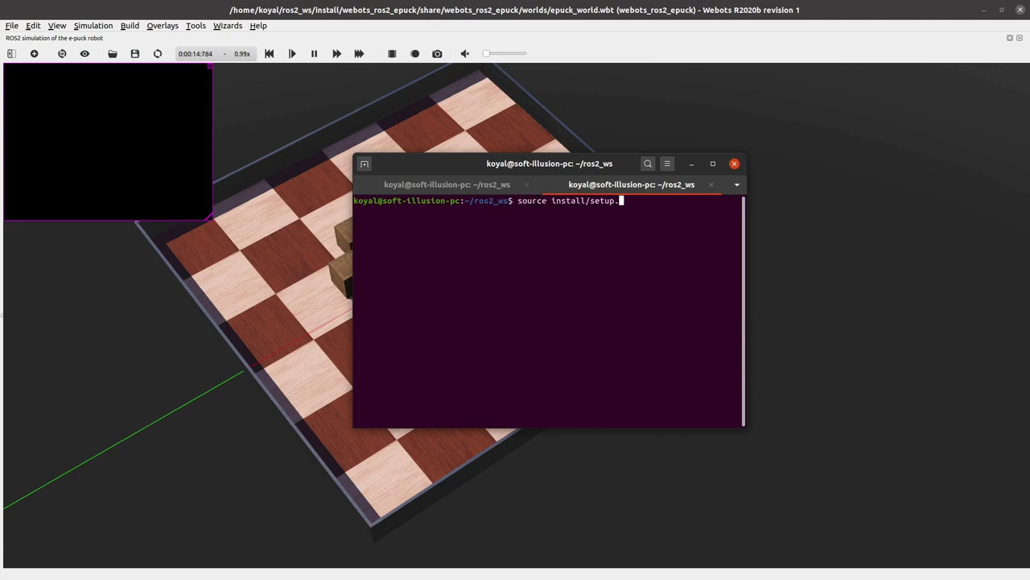
{"action": "key", "text": "Return"}
{"action": "type", "text": "ro"}
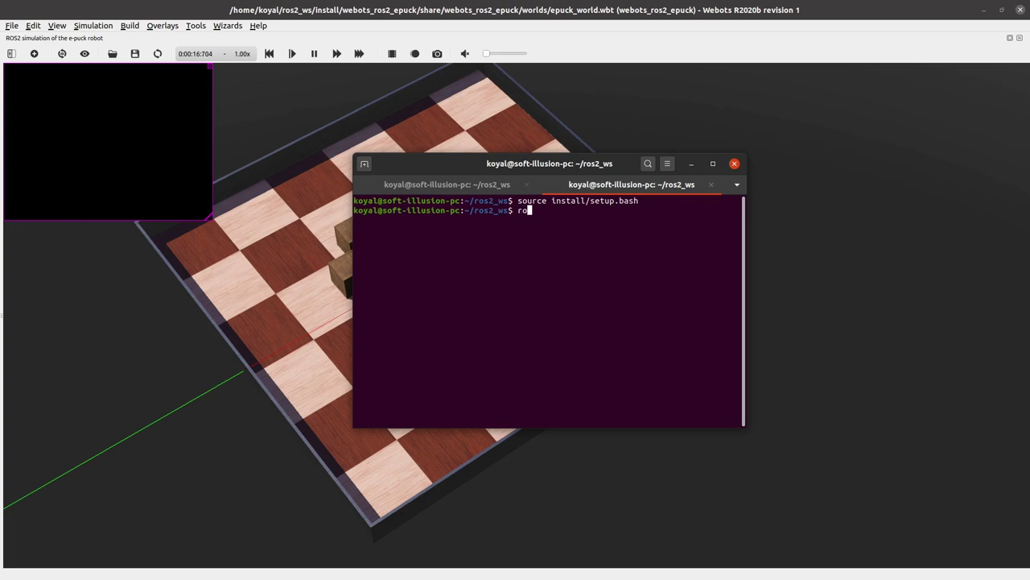
{"action": "type", "text": "s2 topic list"}
{"action": "key", "text": "Return"}
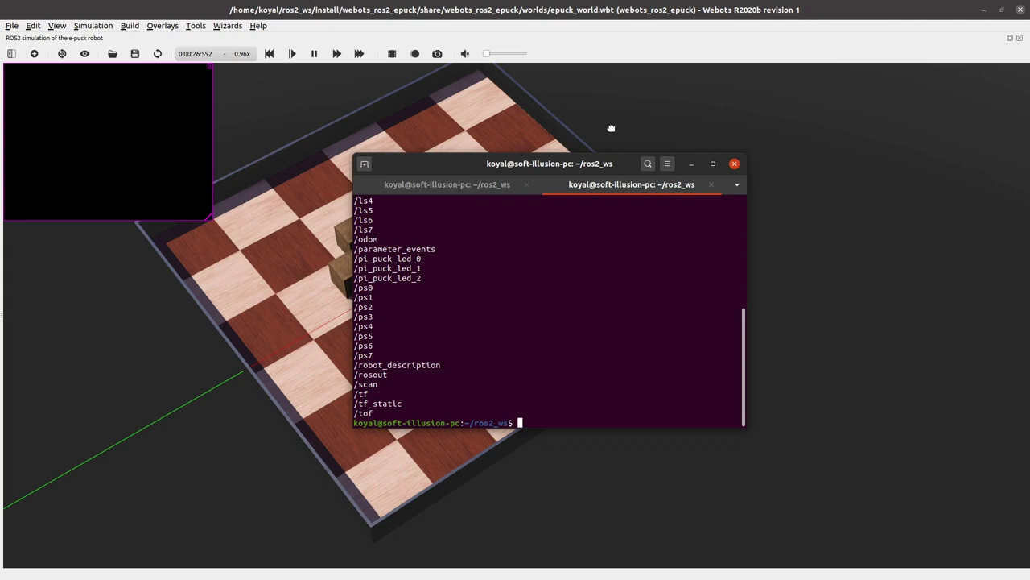
Launch rviz2 from the terminal and maximize the RViz2 window
{"action": "left_click_drag", "start_coordinate": [458, 169], "coordinate": [658, 139]}
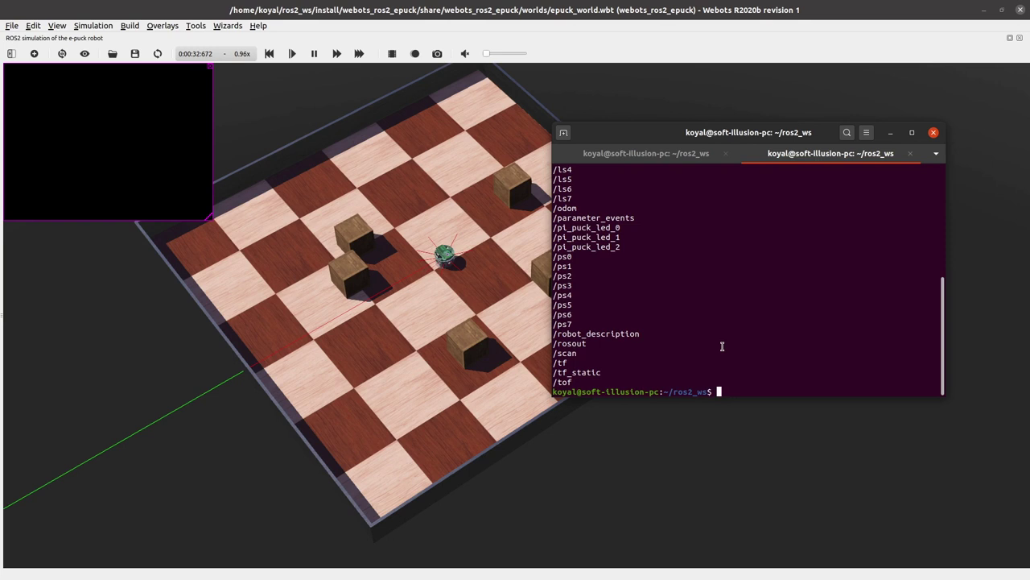
{"action": "type", "text": "rviz2"}
{"action": "key", "text": "Return"}
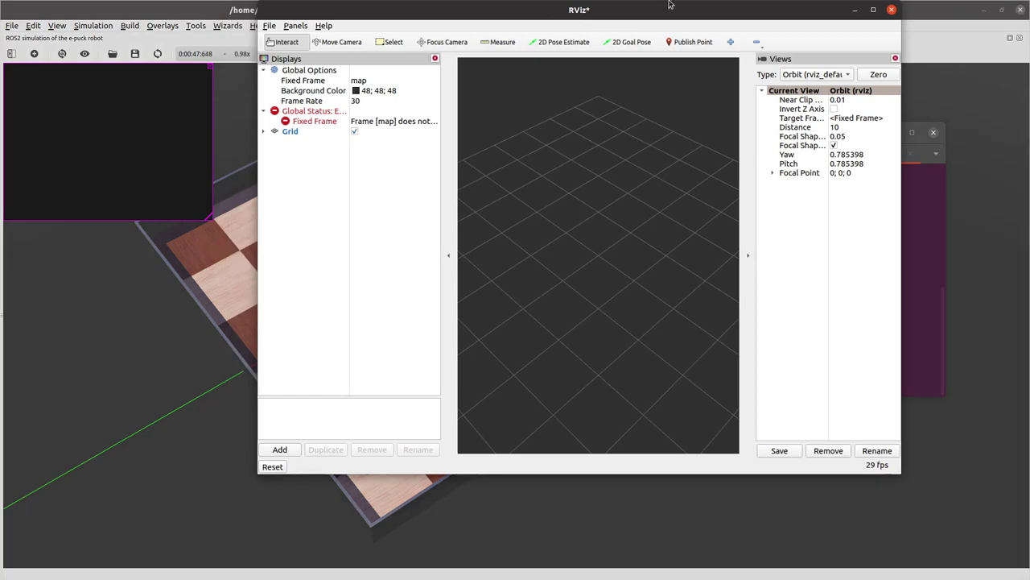
{"action": "double_click", "coordinate": [669, 4]}
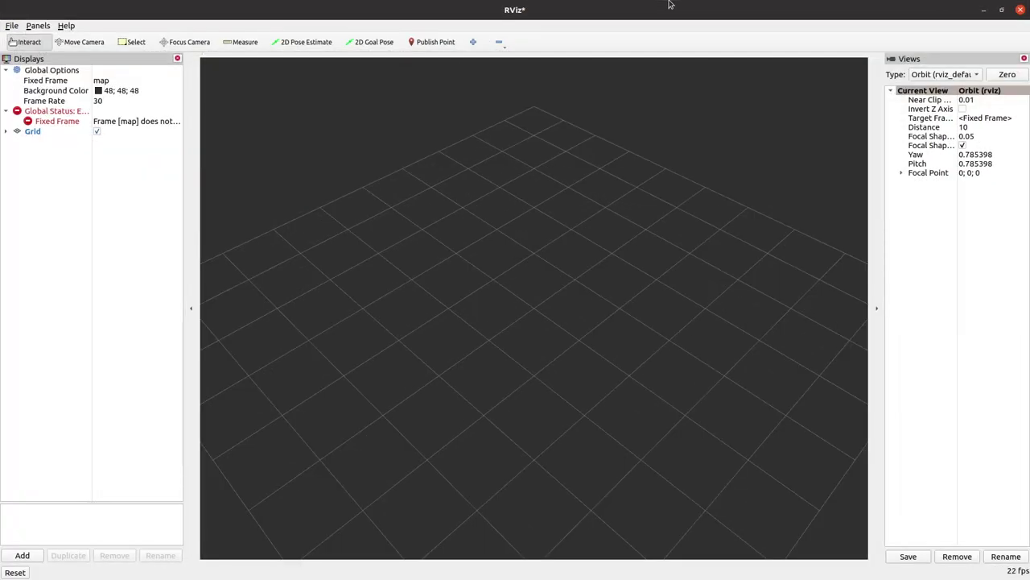
Browse RViz2's File, Panels and Help menus without changing anything
{"action": "left_click", "coordinate": [7, 27]}
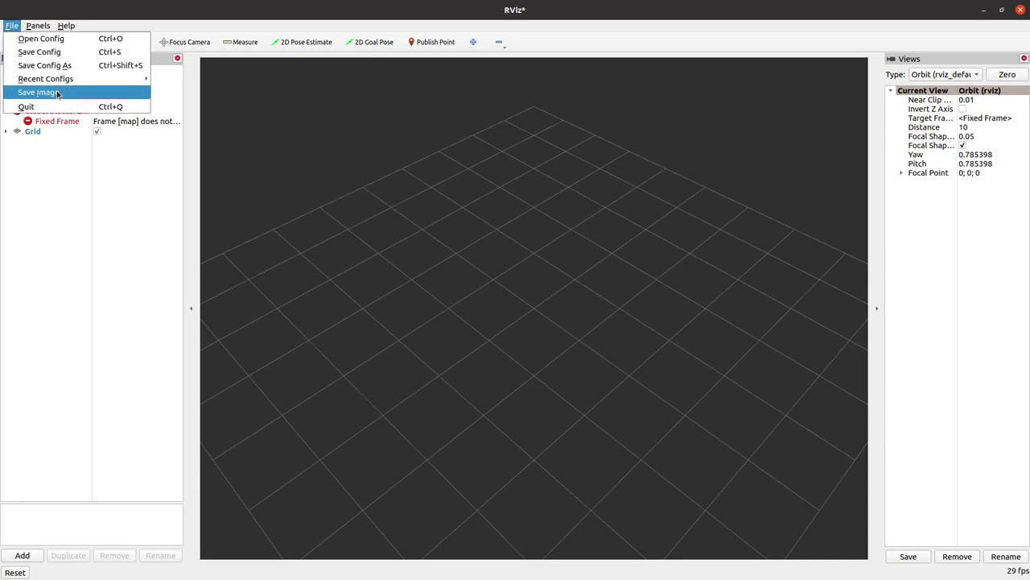
{"action": "left_click", "coordinate": [74, 113]}
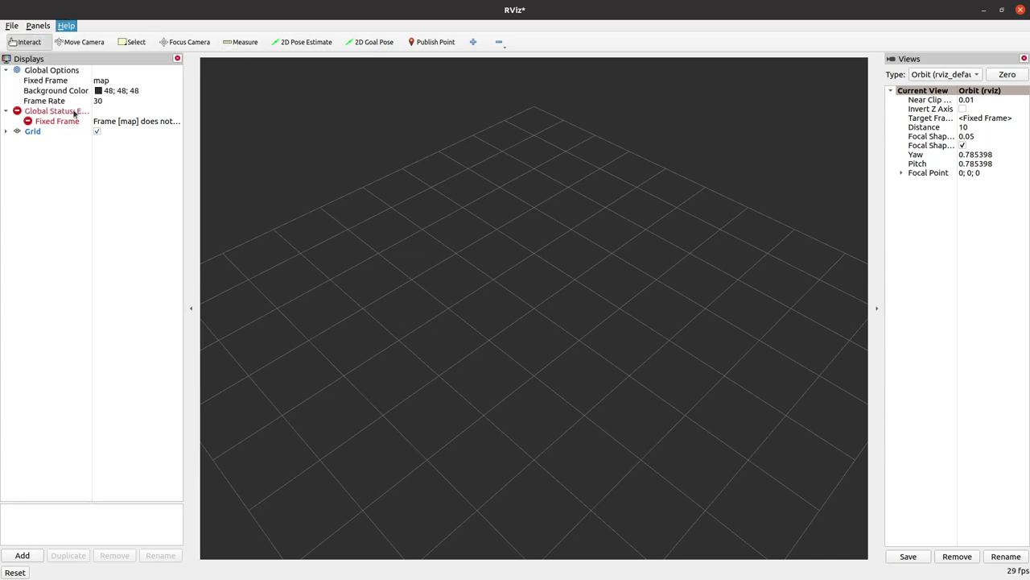
{"action": "left_click", "coordinate": [36, 175]}
{"action": "left_click", "coordinate": [46, 26]}
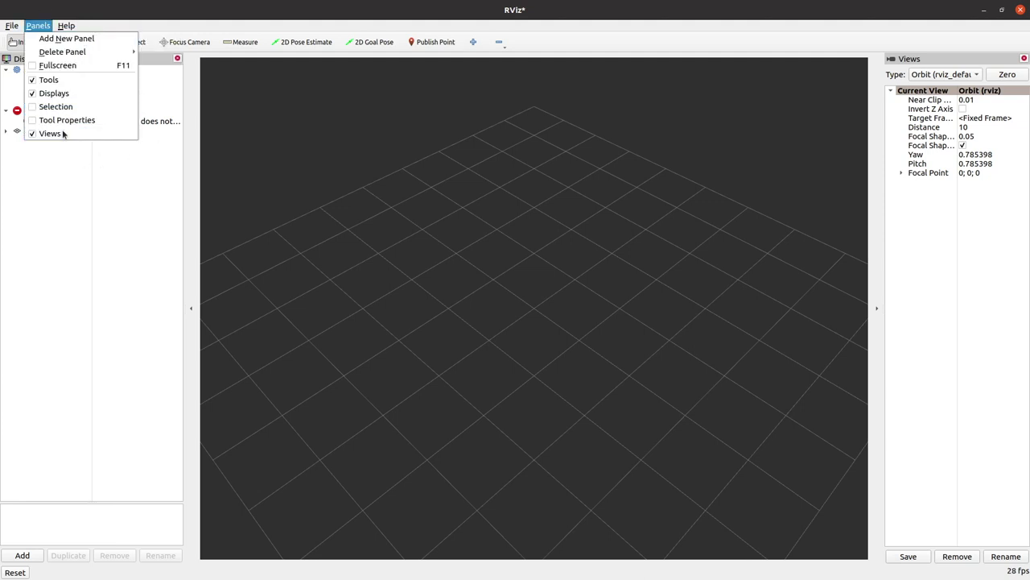
{"action": "left_click", "coordinate": [83, 177]}
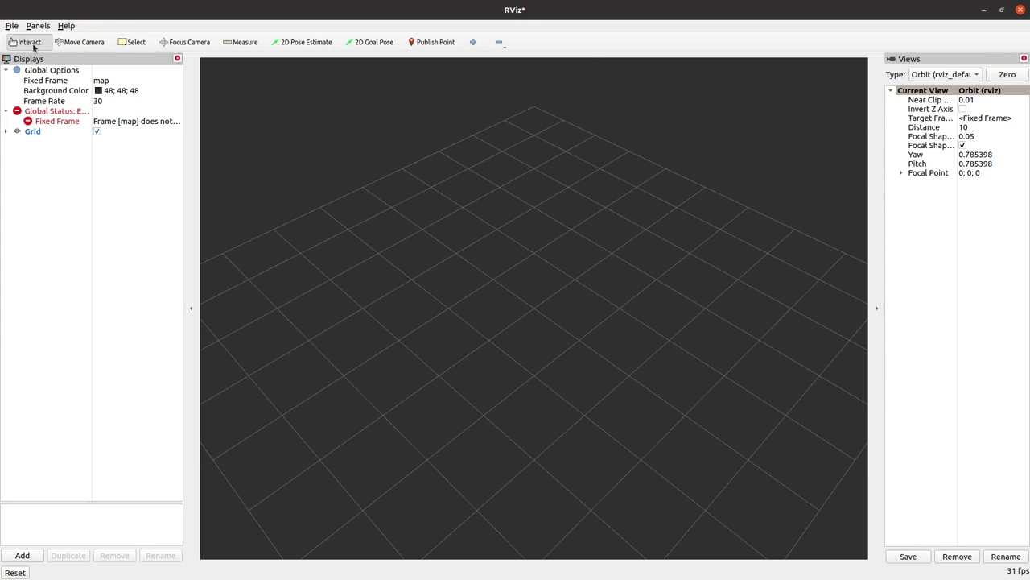
{"action": "left_click_drag", "start_coordinate": [492, 384], "coordinate": [494, 354]}
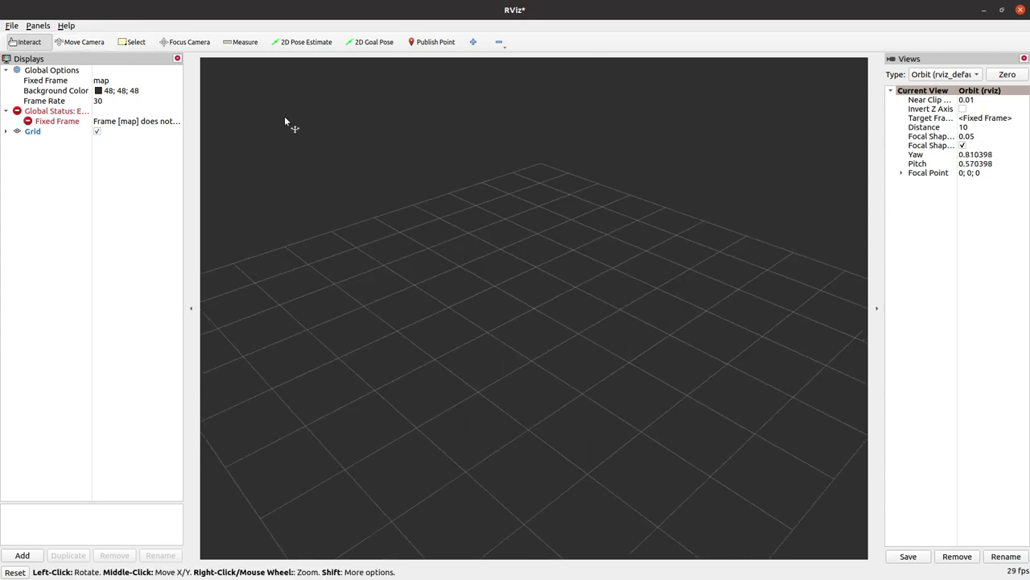
{"action": "left_click", "coordinate": [133, 42]}
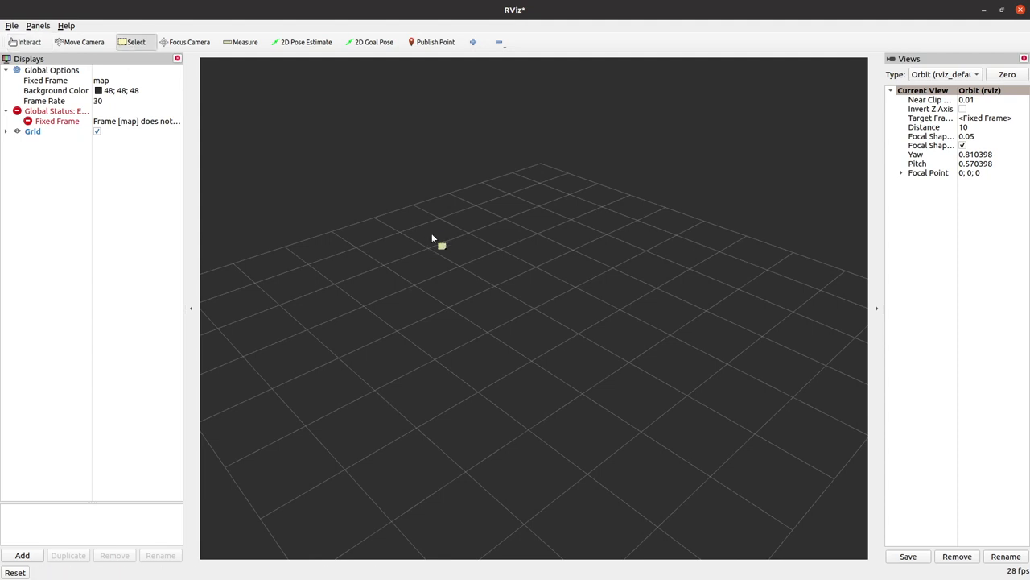
{"action": "left_click_drag", "start_coordinate": [372, 153], "coordinate": [684, 398]}
{"action": "left_click", "coordinate": [303, 45]}
{"action": "left_click_drag", "start_coordinate": [573, 390], "coordinate": [531, 312]}
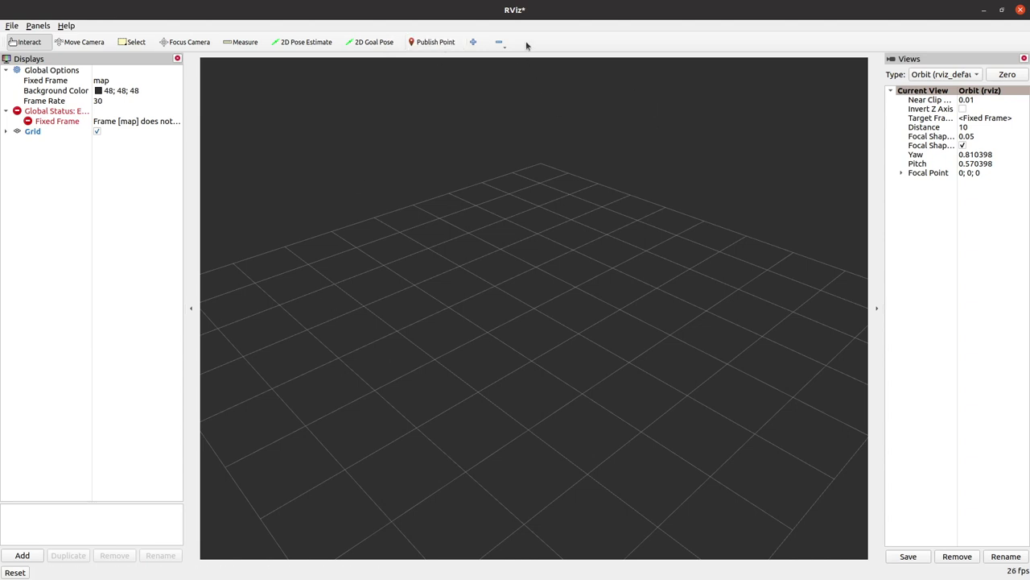
Cancel the Add tool list, then remove the Publish Point tool from the toolbar
{"action": "left_click", "coordinate": [473, 42]}
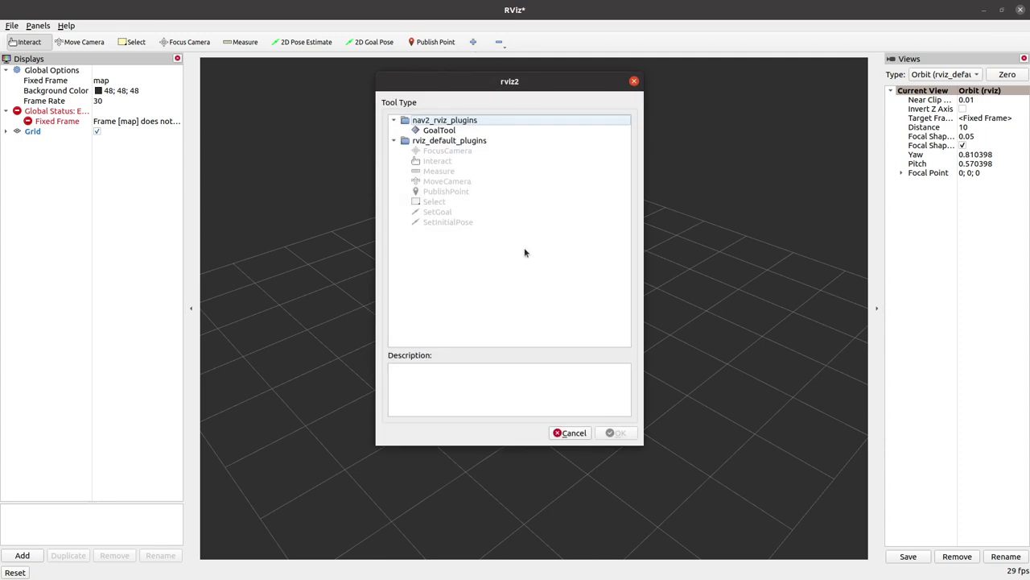
{"action": "left_click", "coordinate": [634, 81]}
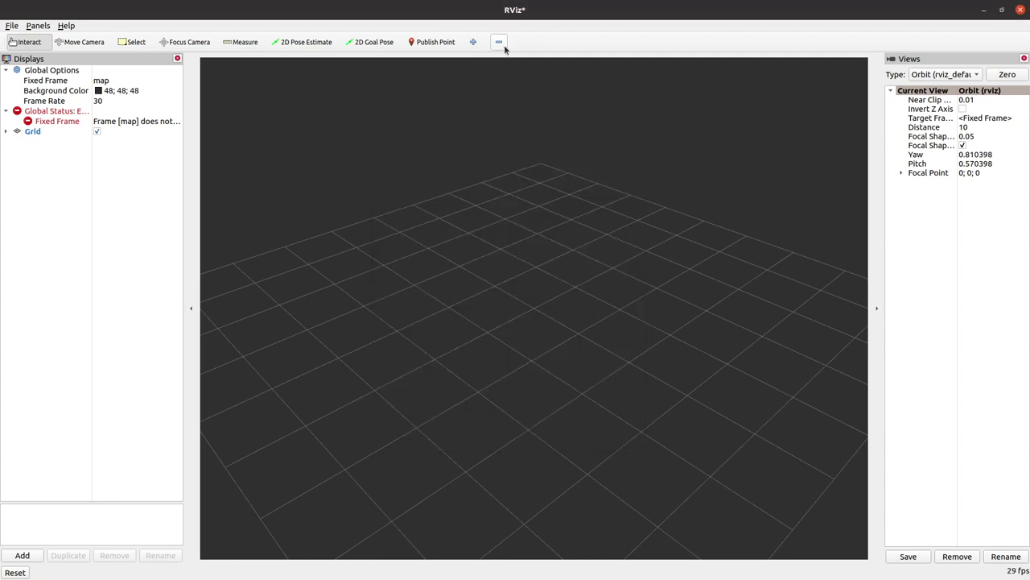
{"action": "left_click", "coordinate": [500, 43]}
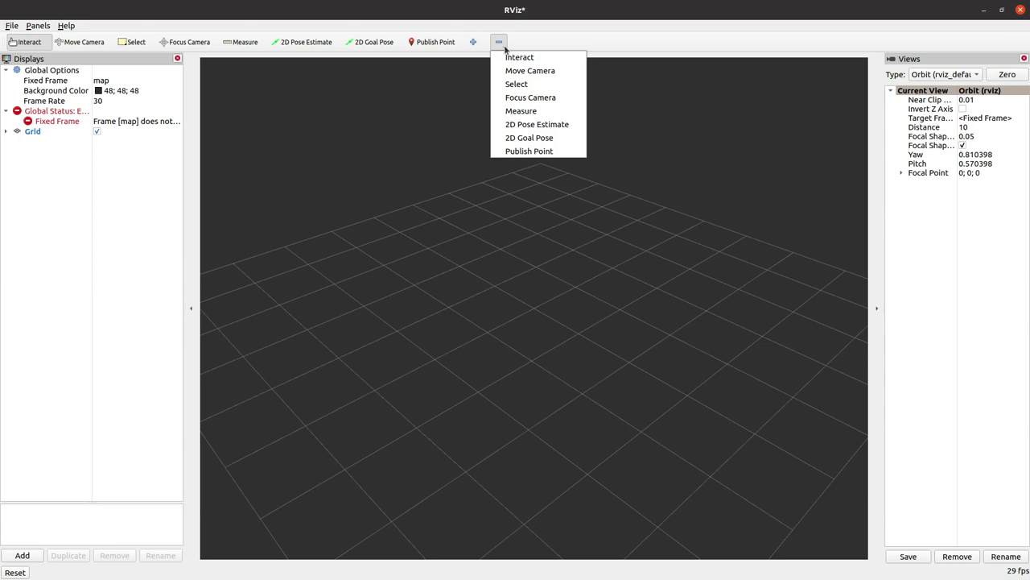
{"action": "left_click", "coordinate": [525, 151]}
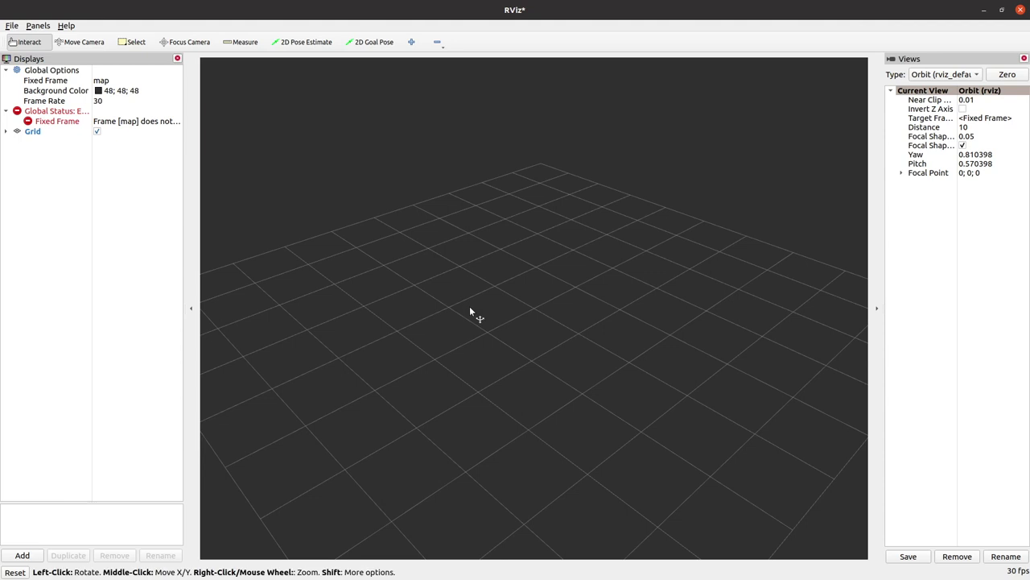
Orbit the 3D view to see the empty grid from another side
{"action": "left_click_drag", "start_coordinate": [471, 312], "coordinate": [329, 315]}
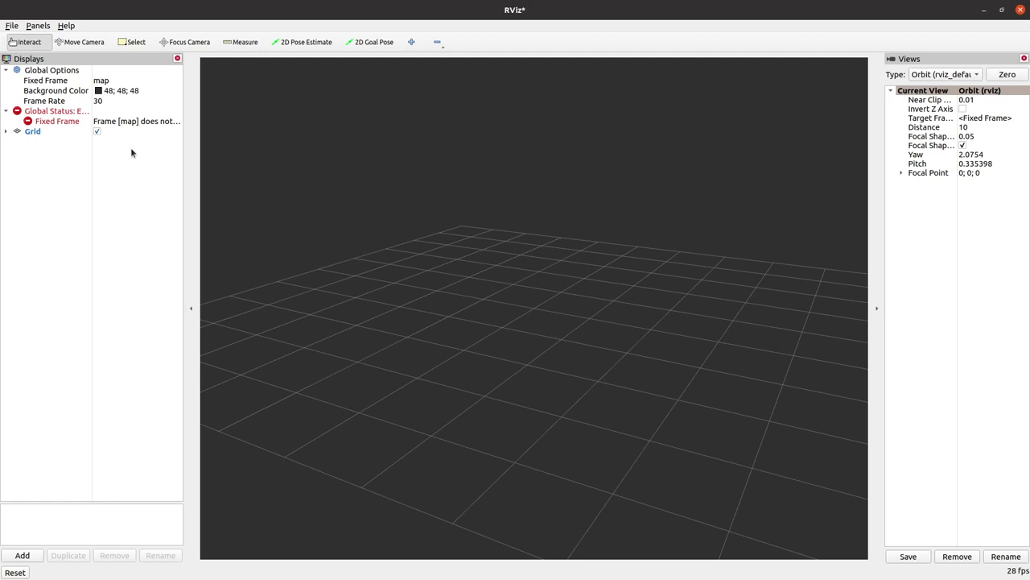
Select the Fixed Frame row under Global Options to show its description
{"action": "left_click", "coordinate": [134, 81]}
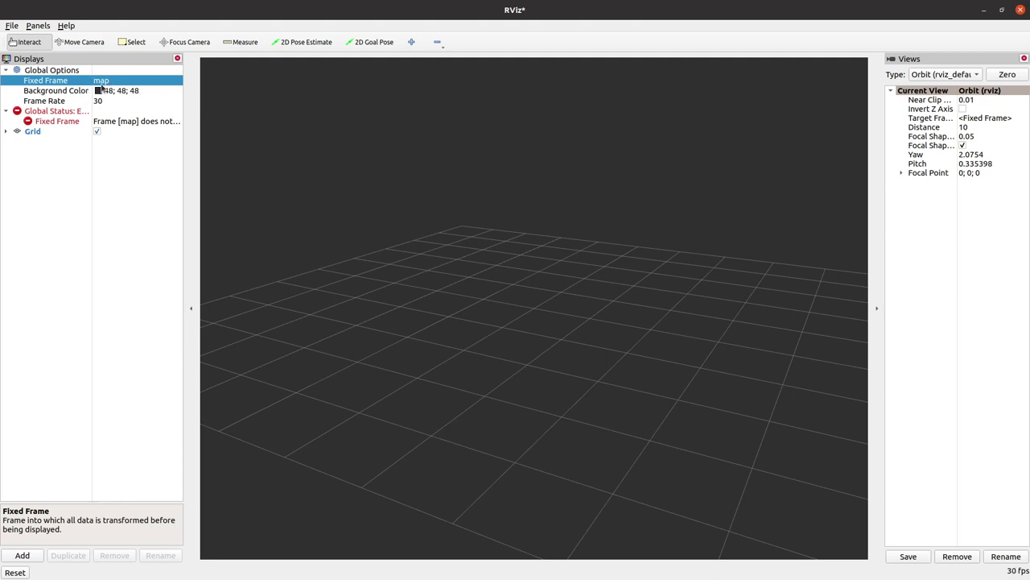
Set Fixed Frame to base_link, briefly trying camera, then collapse Global Options and Global Status
{"action": "left_click", "coordinate": [179, 82]}
{"action": "left_click", "coordinate": [180, 82]}
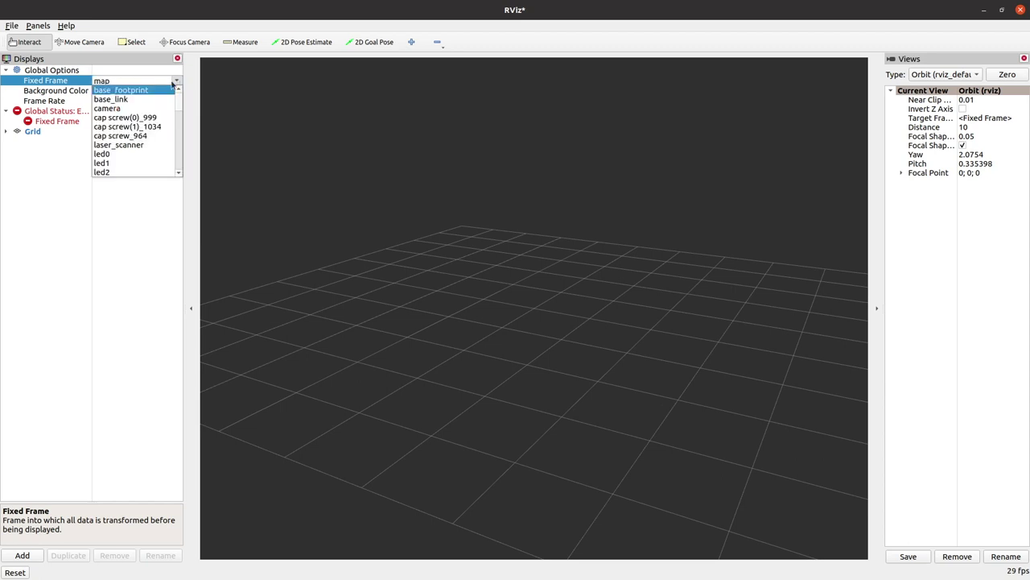
{"action": "left_click", "coordinate": [130, 94]}
{"action": "left_click", "coordinate": [170, 85]}
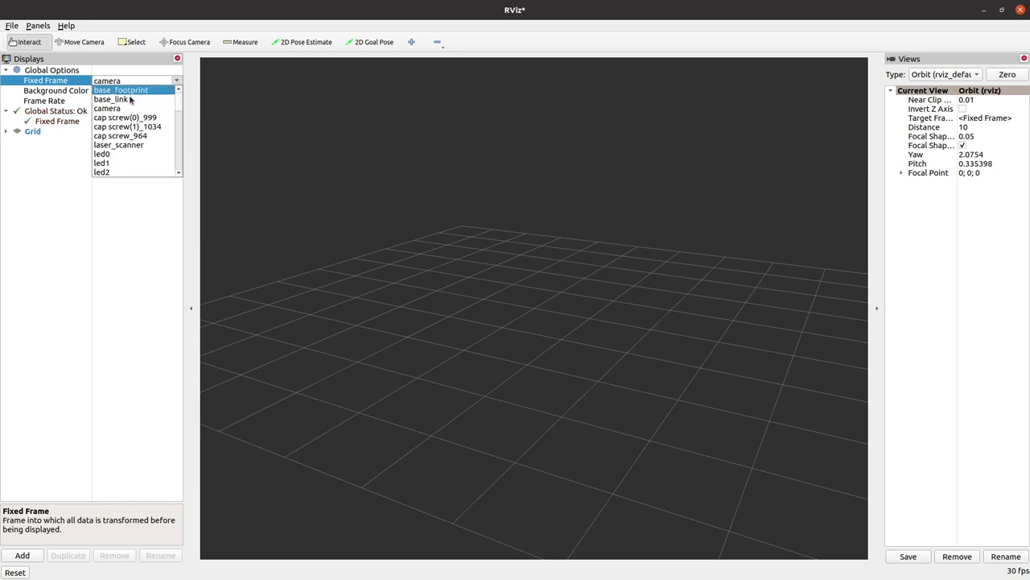
{"action": "left_click", "coordinate": [129, 95]}
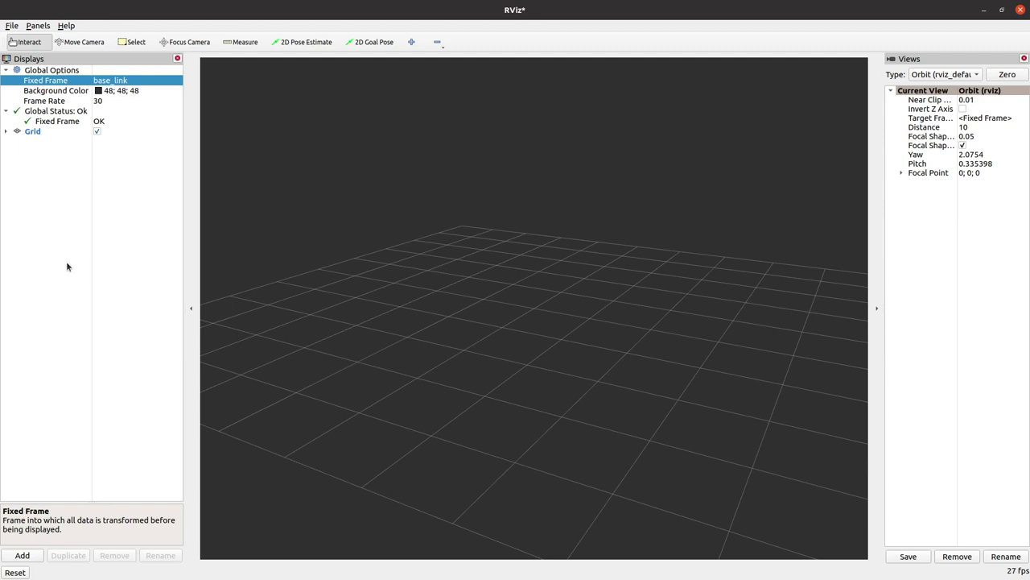
{"action": "left_click", "coordinate": [6, 70]}
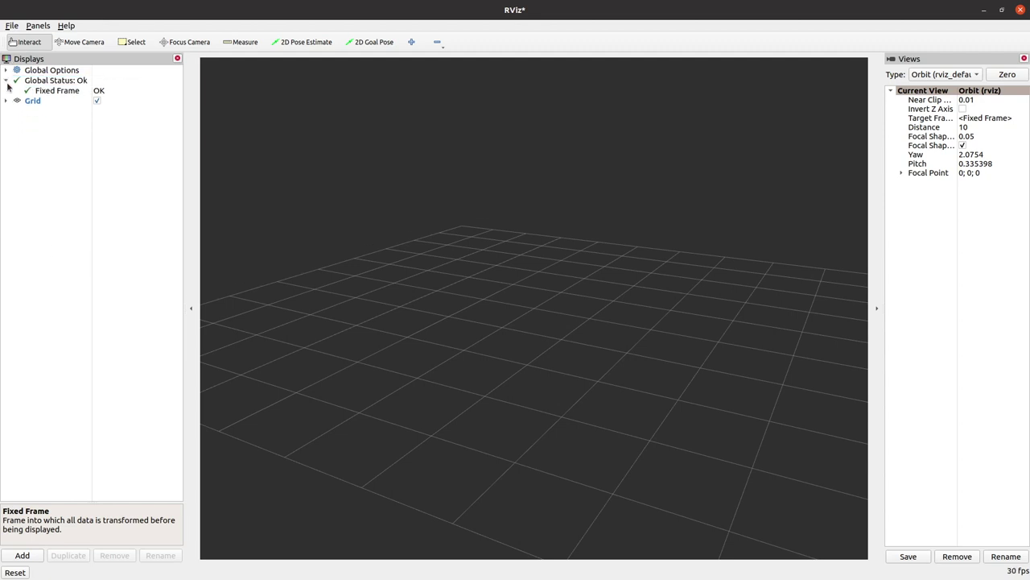
{"action": "left_click", "coordinate": [6, 81]}
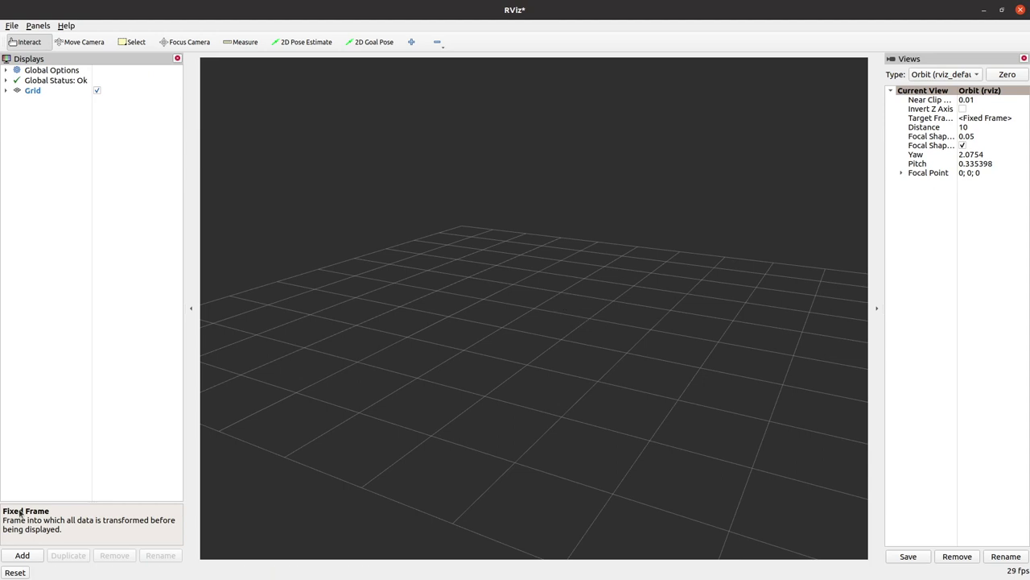
Add a RobotModel display to the Displays panel
{"action": "left_click", "coordinate": [24, 555]}
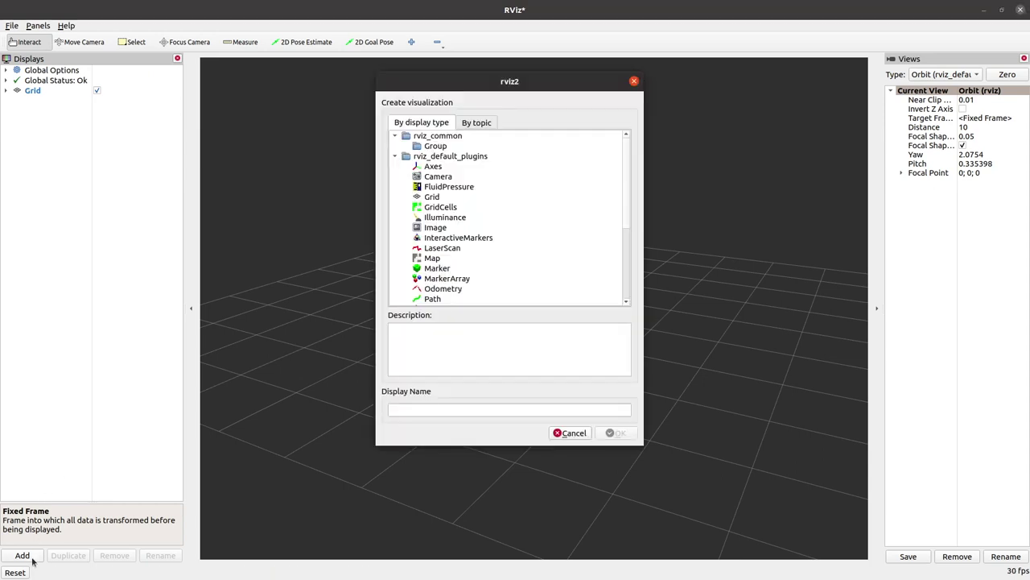
{"action": "scroll", "coordinate": [441, 263], "scroll_direction": "down", "scroll_amount": 5}
{"action": "left_click", "coordinate": [443, 268]}
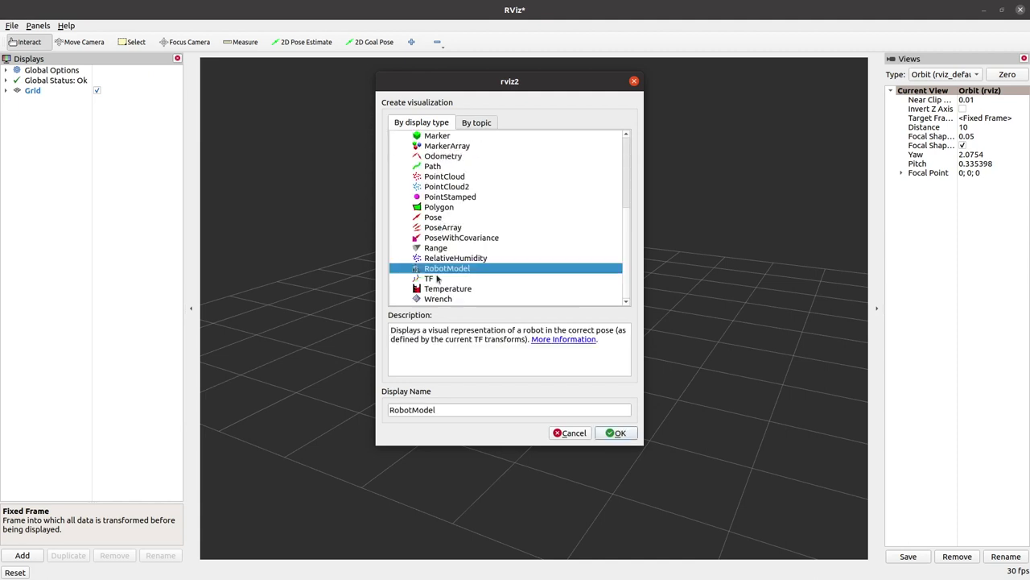
{"action": "left_click", "coordinate": [619, 433]}
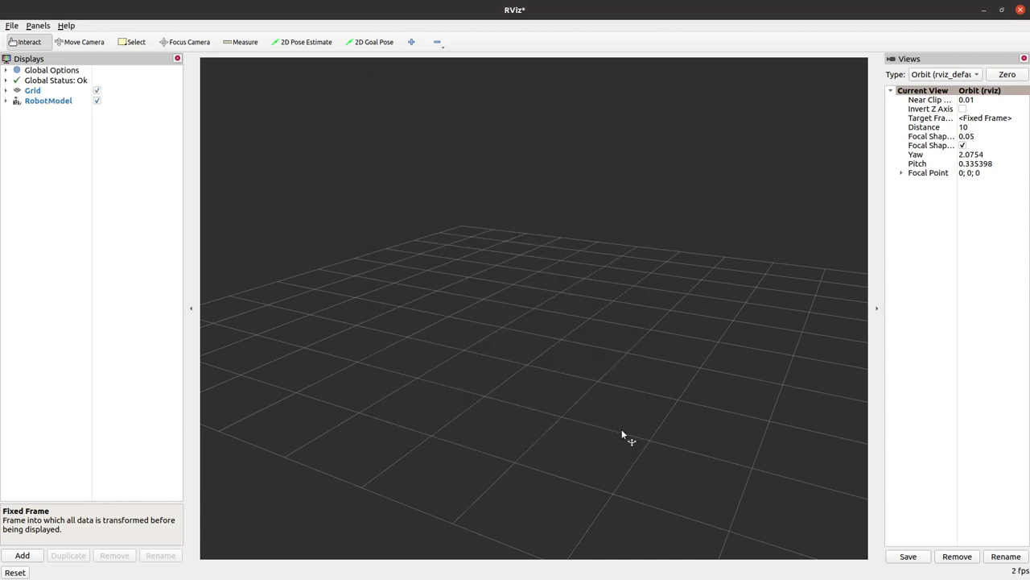
Set the RobotModel Description Topic to /robot_description
{"action": "left_click", "coordinate": [6, 102]}
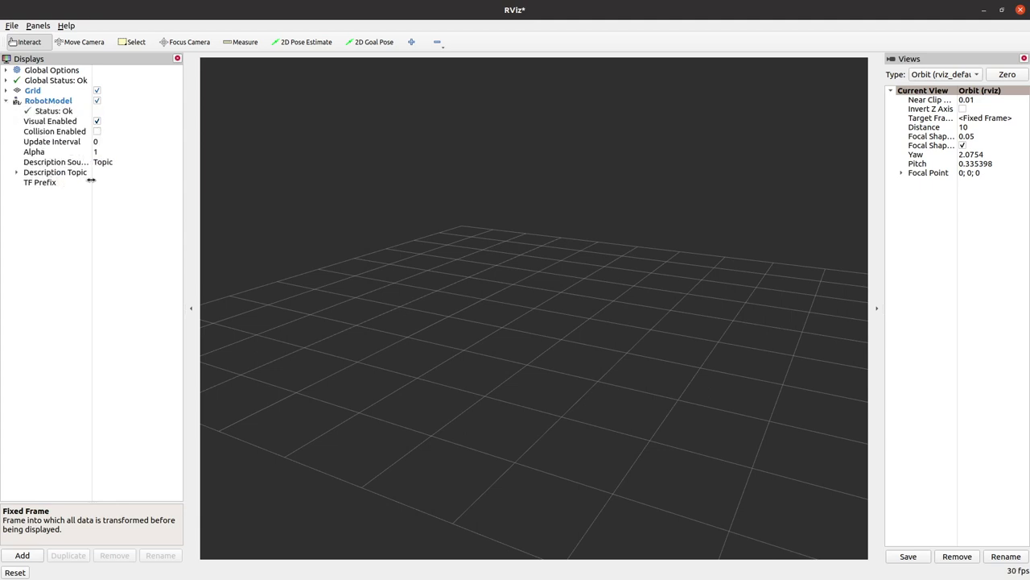
{"action": "left_click", "coordinate": [126, 173]}
{"action": "left_click", "coordinate": [177, 172]}
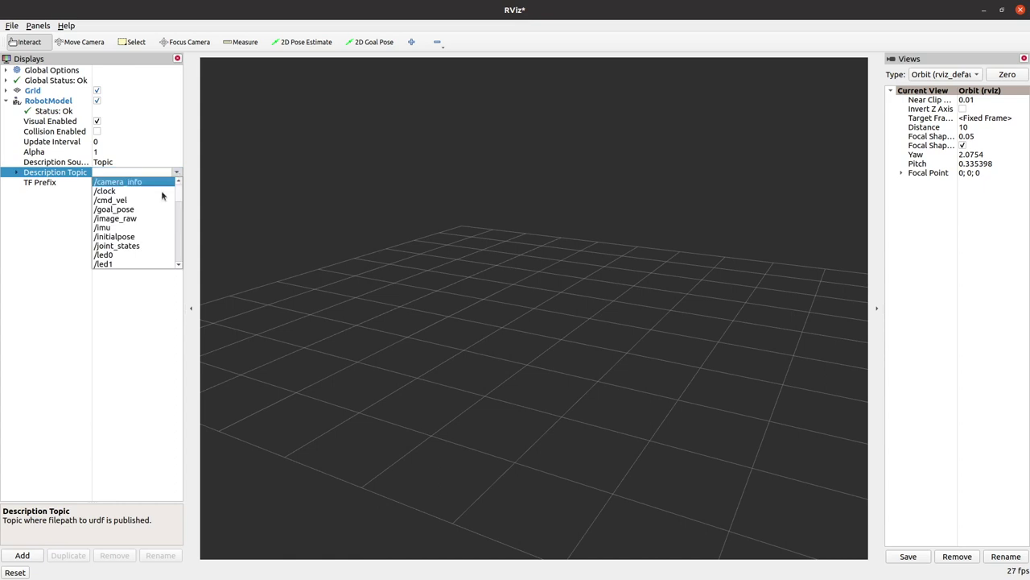
{"action": "scroll", "coordinate": [136, 238], "scroll_direction": "down", "scroll_amount": 8}
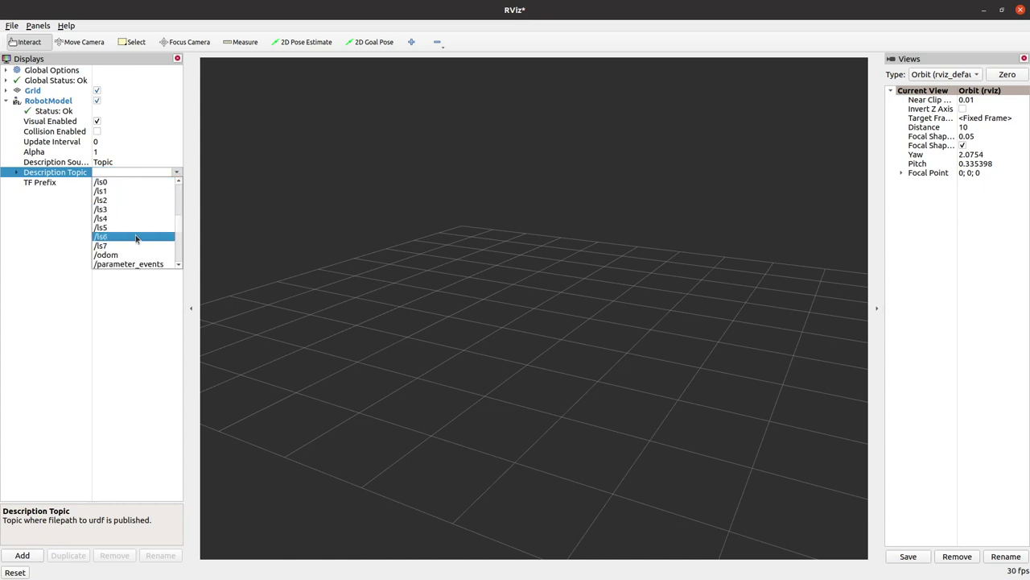
{"action": "scroll", "coordinate": [136, 238], "scroll_direction": "down", "scroll_amount": 2}
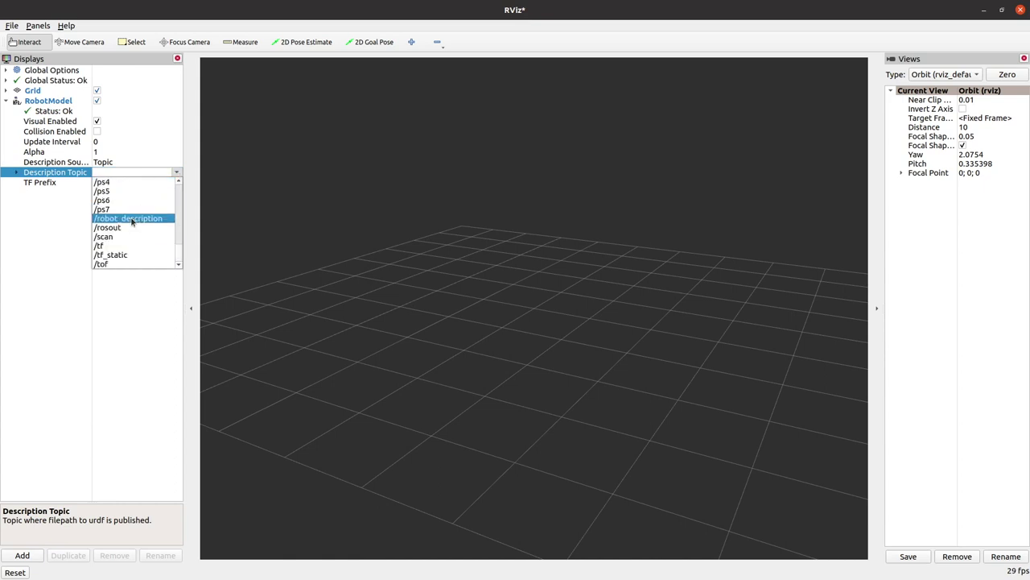
{"action": "left_click", "coordinate": [131, 217]}
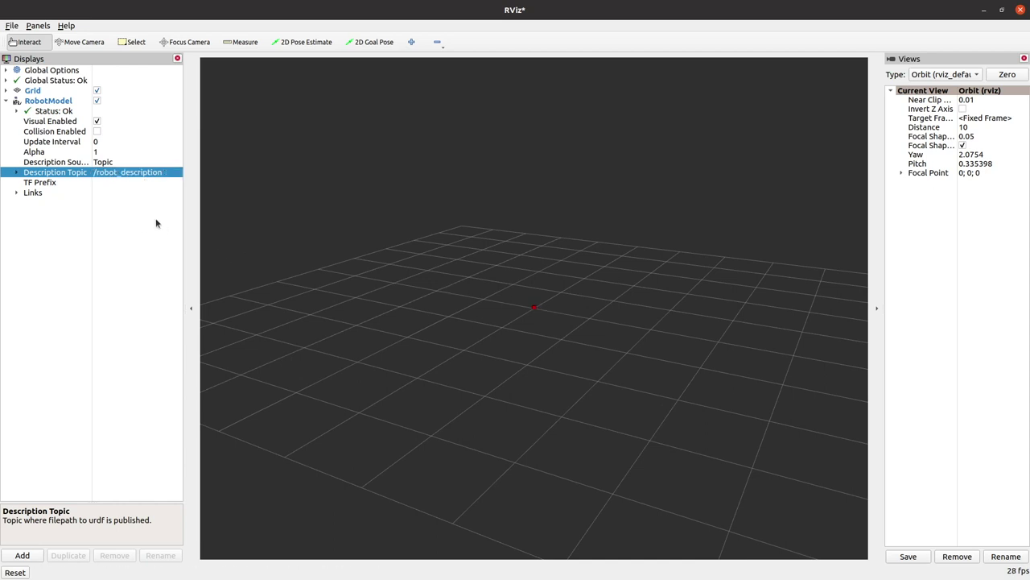
Orbit and zoom to a close, low side view of the red e-puck at the grid centre
{"action": "left_click_drag", "start_coordinate": [537, 327], "coordinate": [537, 326]}
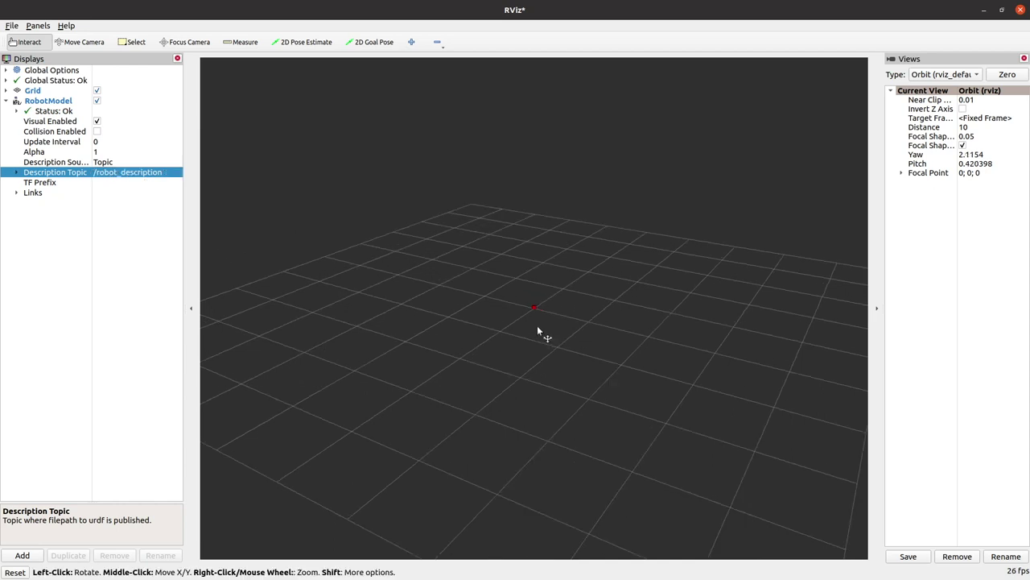
{"action": "scroll", "coordinate": [539, 371], "scroll_direction": "down", "scroll_amount": 8}
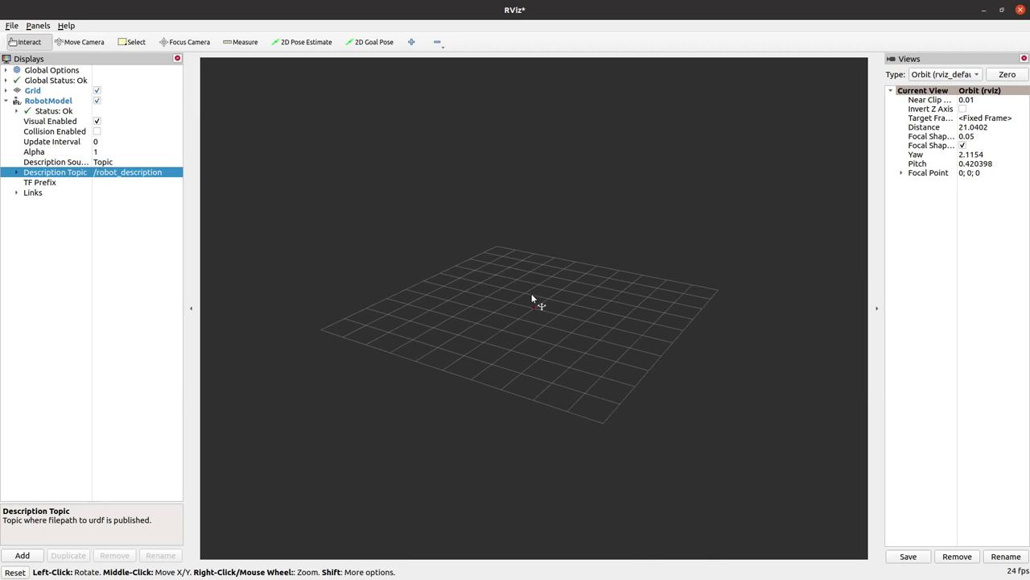
{"action": "scroll", "coordinate": [537, 298], "scroll_direction": "up", "scroll_amount": 20}
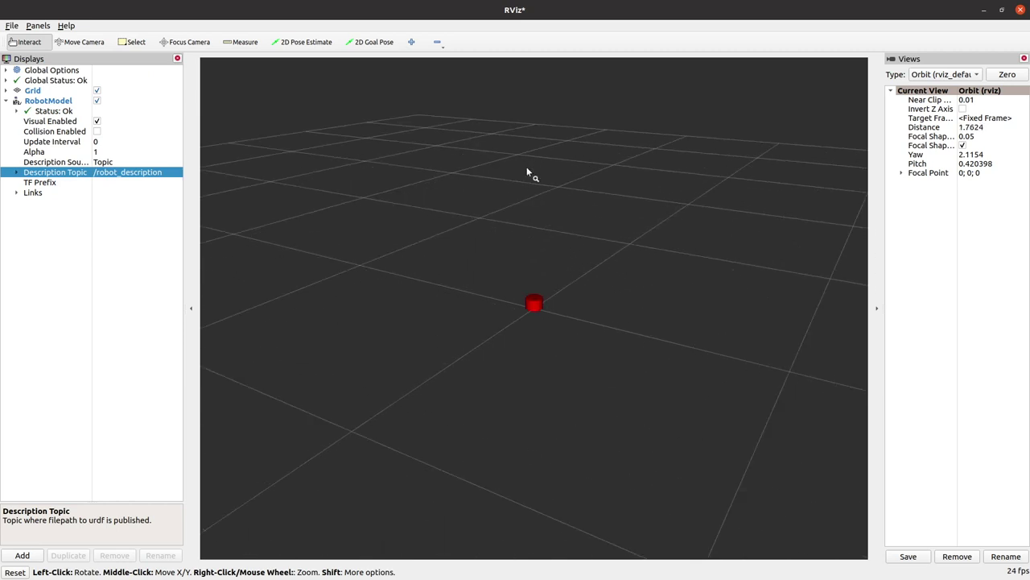
{"action": "left_click_drag", "start_coordinate": [518, 285], "coordinate": [483, 296]}
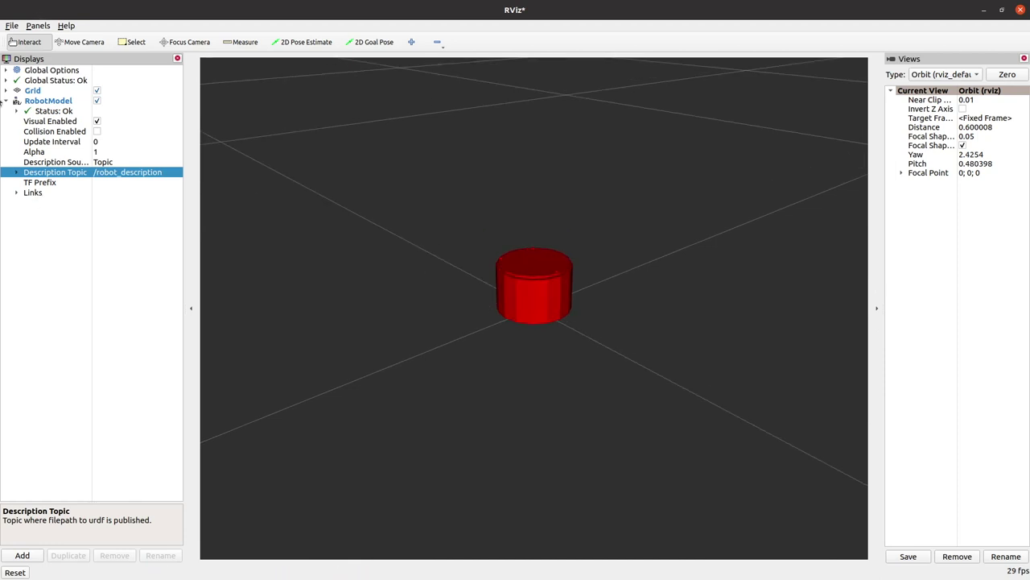
{"action": "left_click", "coordinate": [34, 559]}
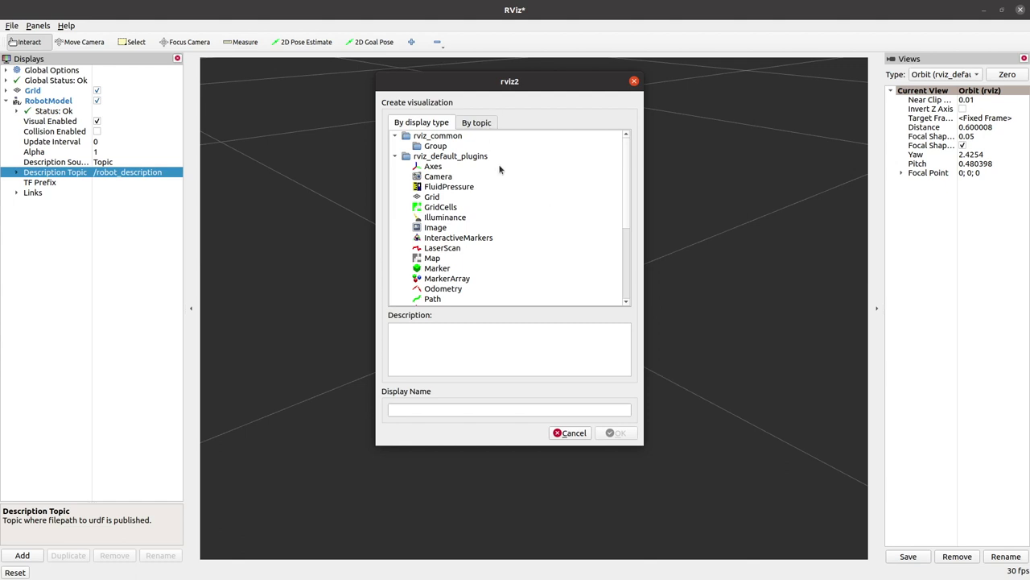
Add a TF display from the By display type list and expand its settings
{"action": "scroll", "coordinate": [463, 251], "scroll_direction": "down", "scroll_amount": 4}
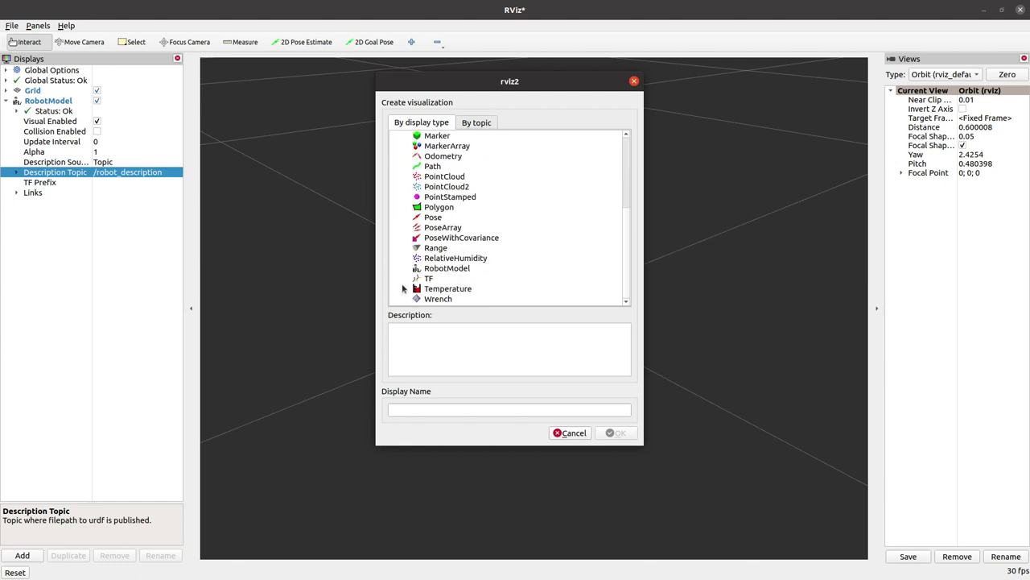
{"action": "scroll", "coordinate": [419, 271], "scroll_direction": "up", "scroll_amount": 4}
{"action": "scroll", "coordinate": [420, 270], "scroll_direction": "up", "scroll_amount": 1}
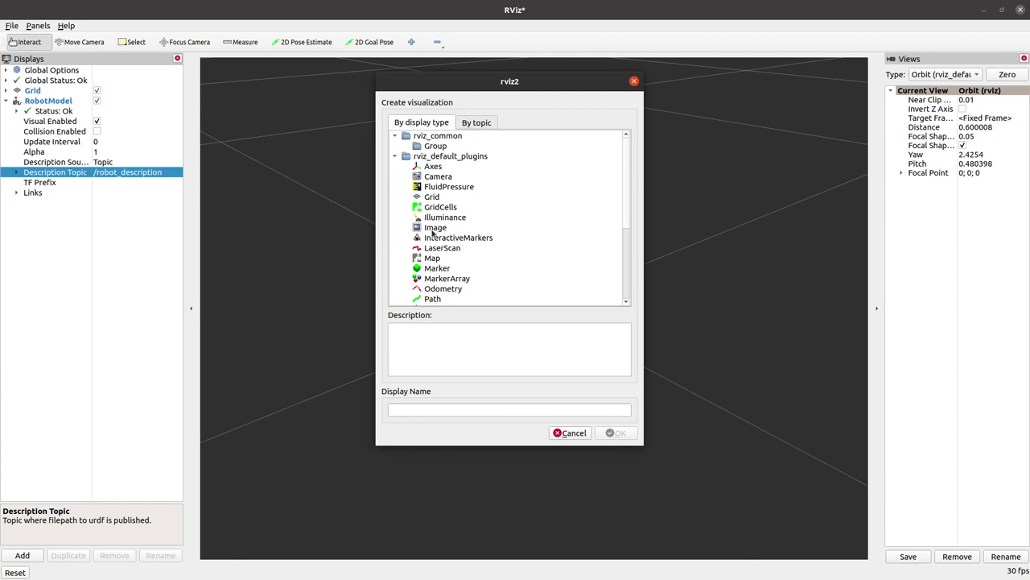
{"action": "scroll", "coordinate": [435, 266], "scroll_direction": "down", "scroll_amount": 4}
{"action": "left_click", "coordinate": [429, 277]}
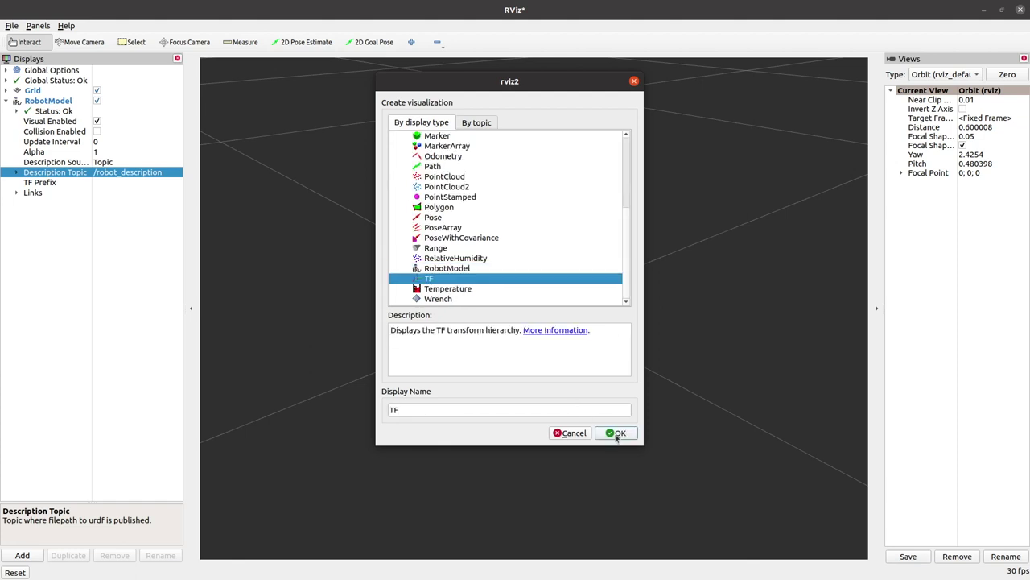
{"action": "left_click", "coordinate": [616, 434]}
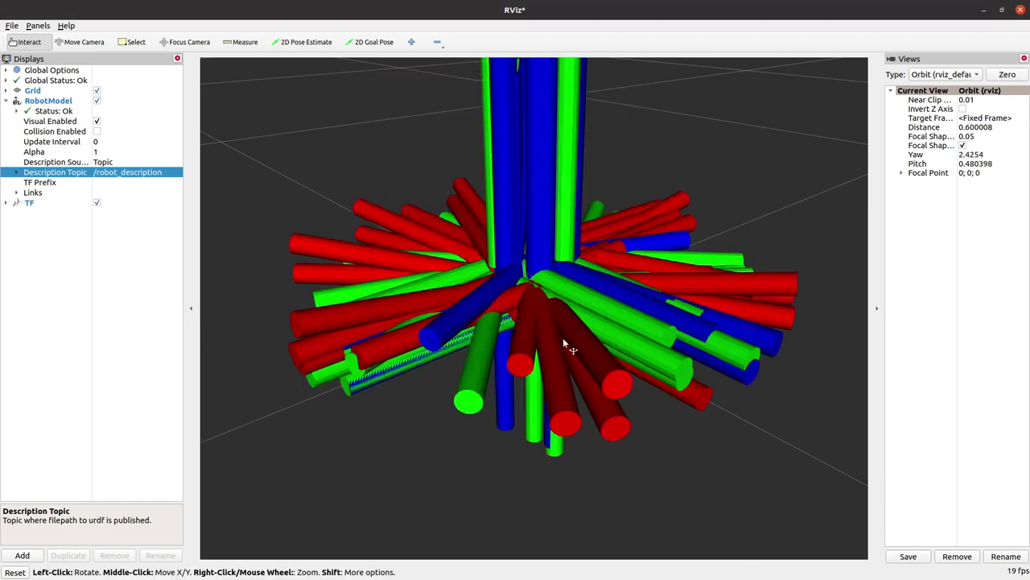
{"action": "left_click_drag", "start_coordinate": [564, 346], "coordinate": [635, 343]}
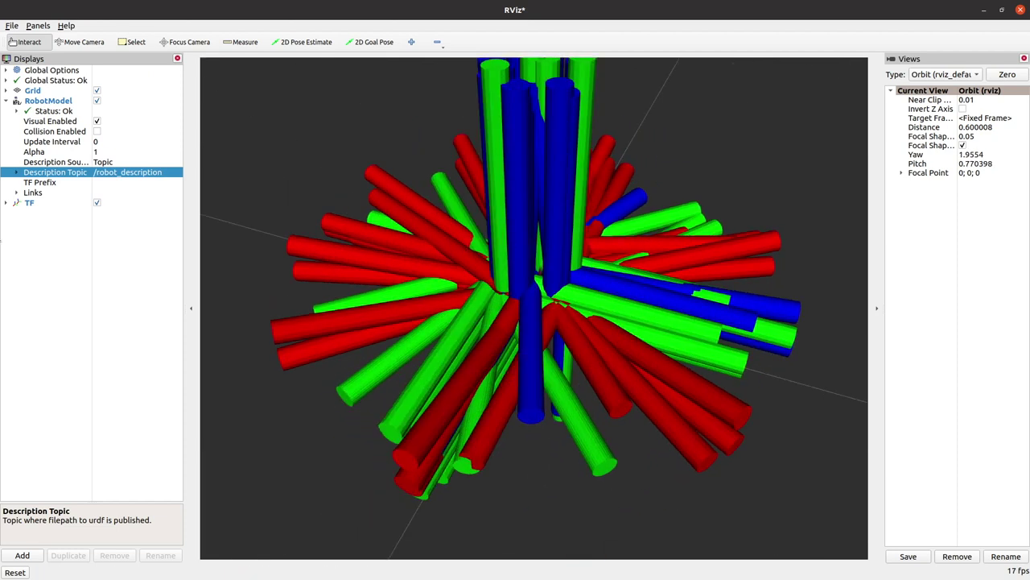
{"action": "left_click", "coordinate": [7, 205]}
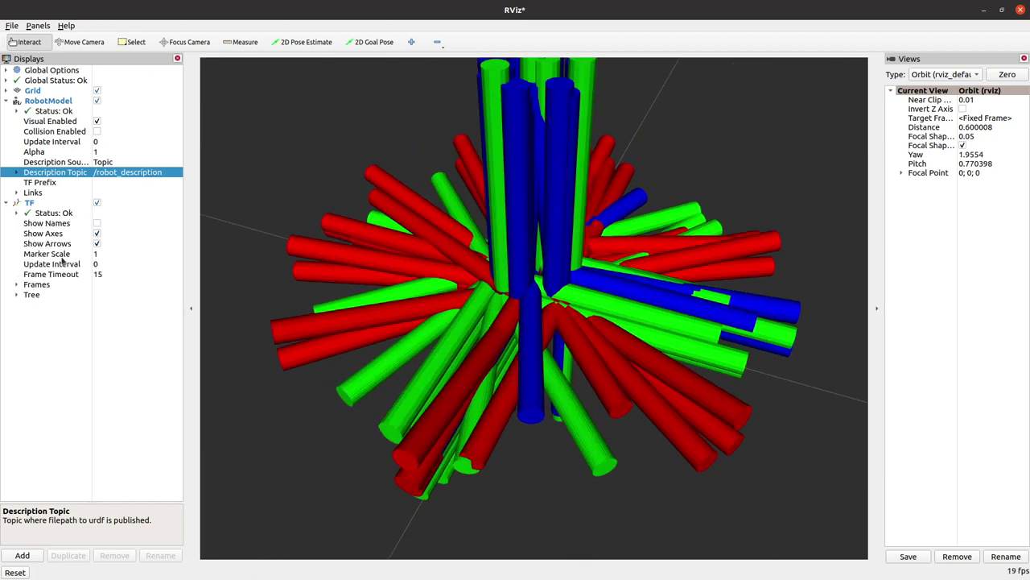
In TF > Frames, uncheck All Enabled and show only the base_link frame's axes
{"action": "left_click", "coordinate": [16, 295]}
{"action": "left_click", "coordinate": [17, 286]}
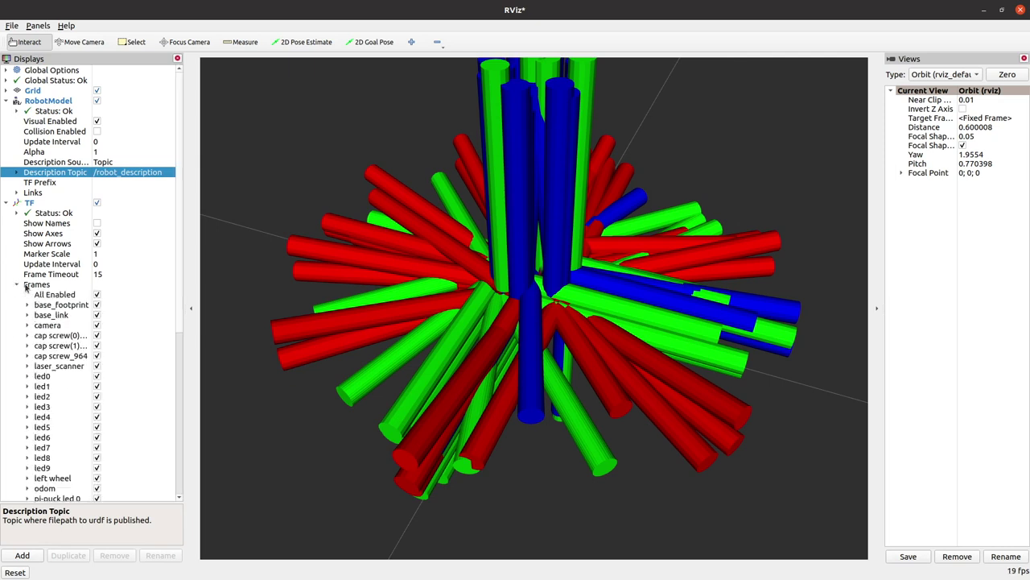
{"action": "left_click", "coordinate": [97, 294]}
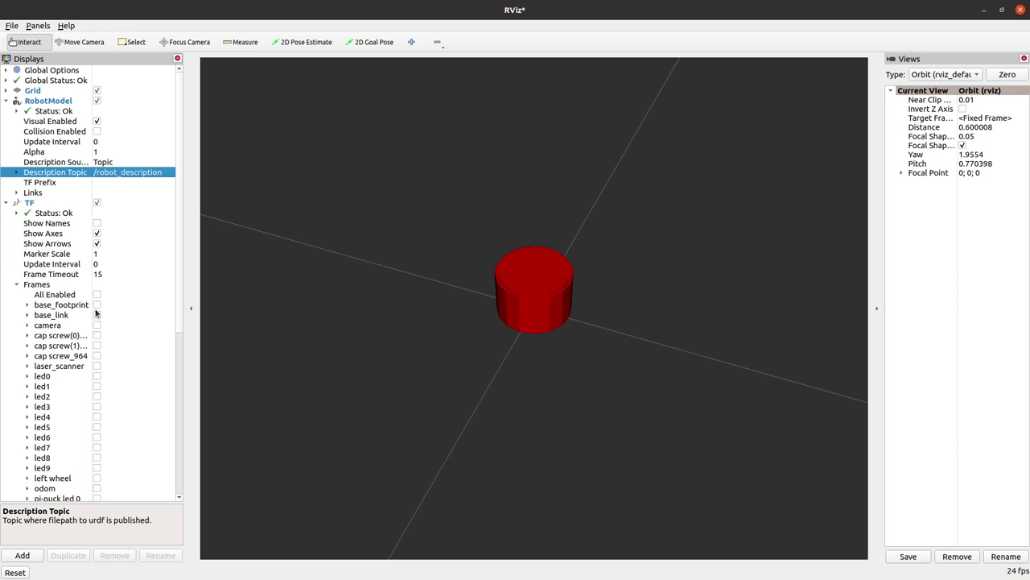
{"action": "left_click", "coordinate": [96, 316]}
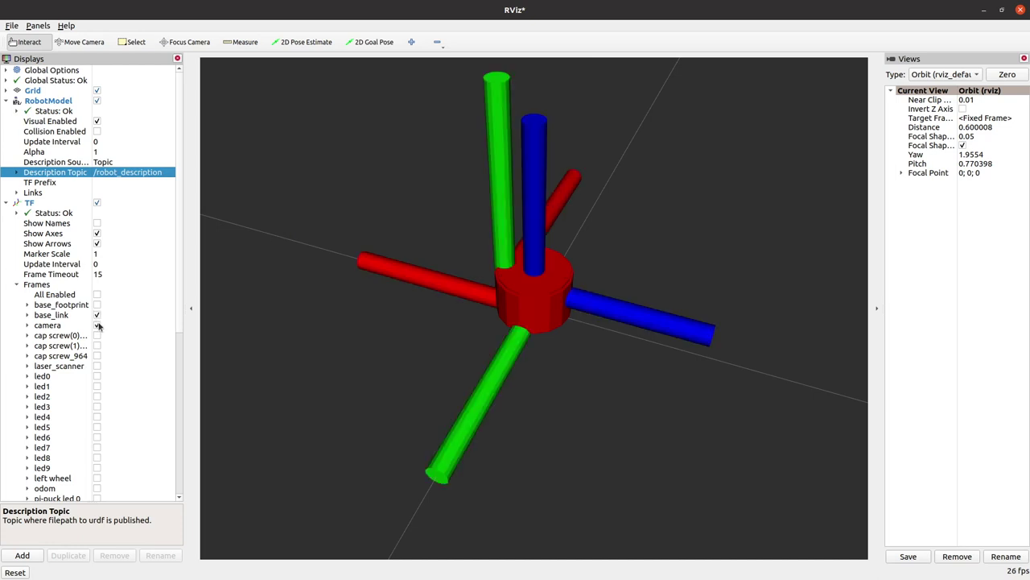
{"action": "left_click_drag", "start_coordinate": [524, 294], "coordinate": [544, 265]}
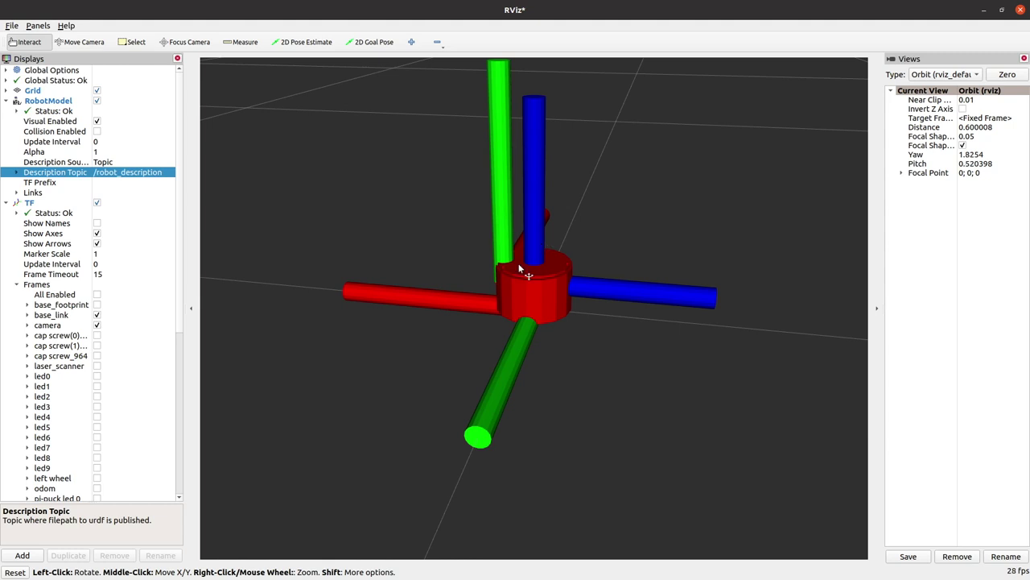
{"action": "left_click_drag", "start_coordinate": [524, 271], "coordinate": [615, 247]}
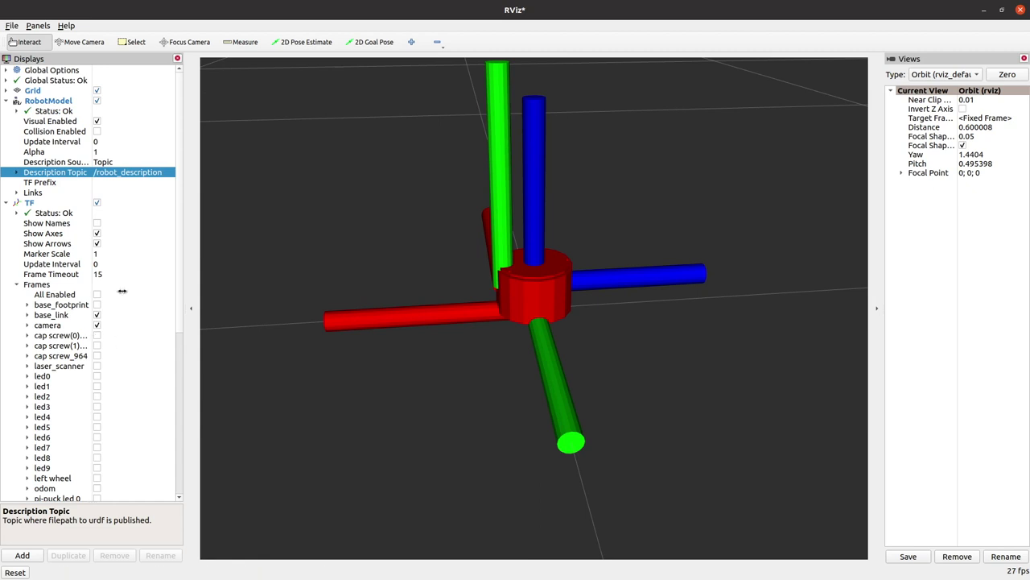
Show laser_scanner's axes, then toggle All Enabled on and off to hide every frame
{"action": "left_click", "coordinate": [97, 365]}
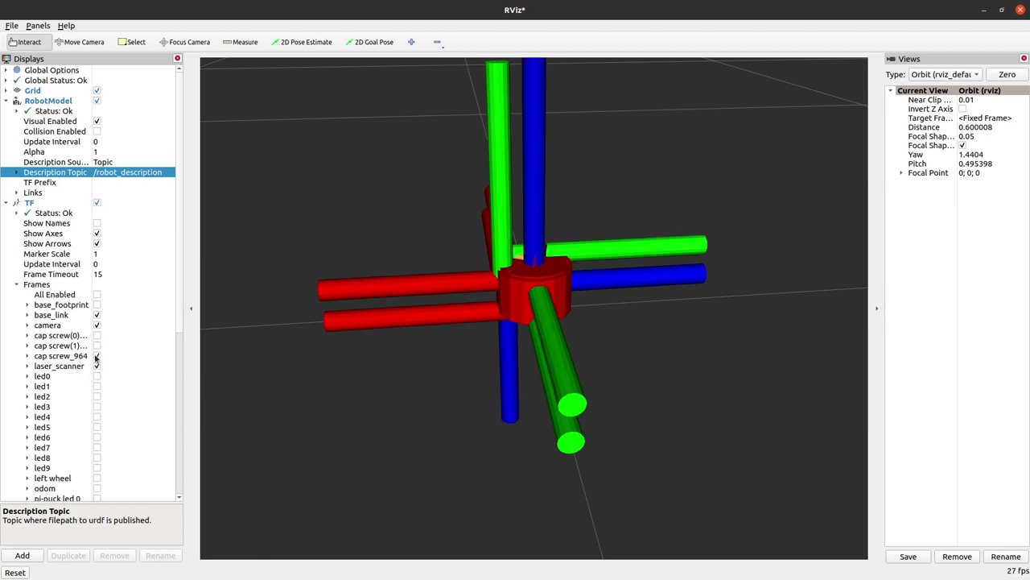
{"action": "left_click", "coordinate": [97, 367]}
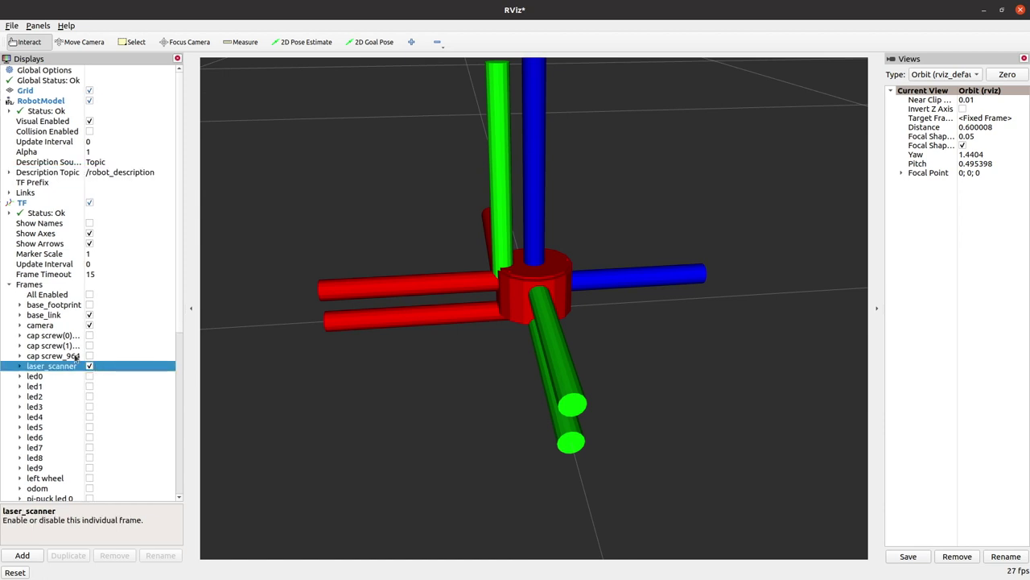
{"action": "left_click", "coordinate": [90, 294]}
{"action": "left_click", "coordinate": [89, 295]}
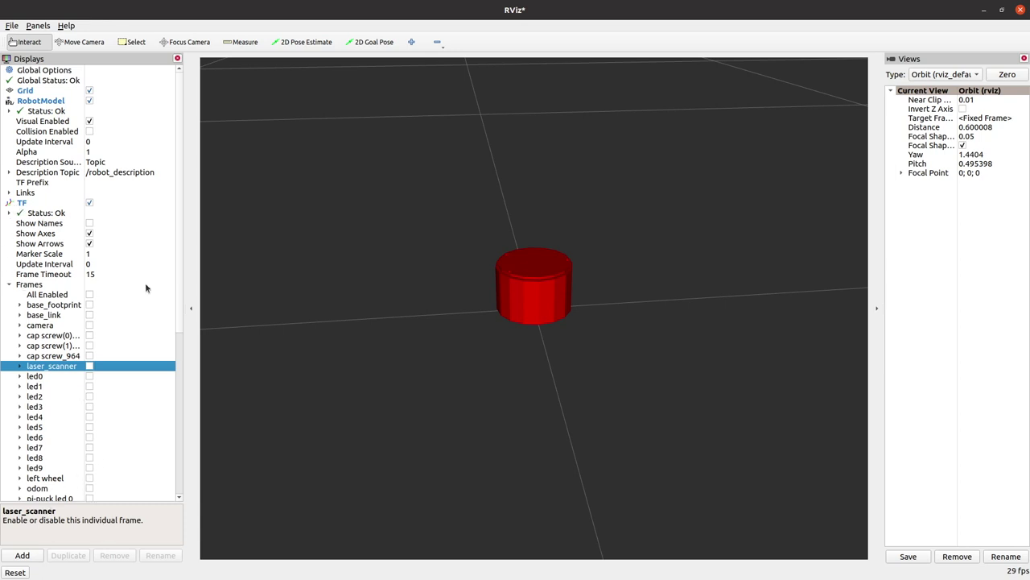
{"action": "left_click_drag", "start_coordinate": [596, 346], "coordinate": [495, 336]}
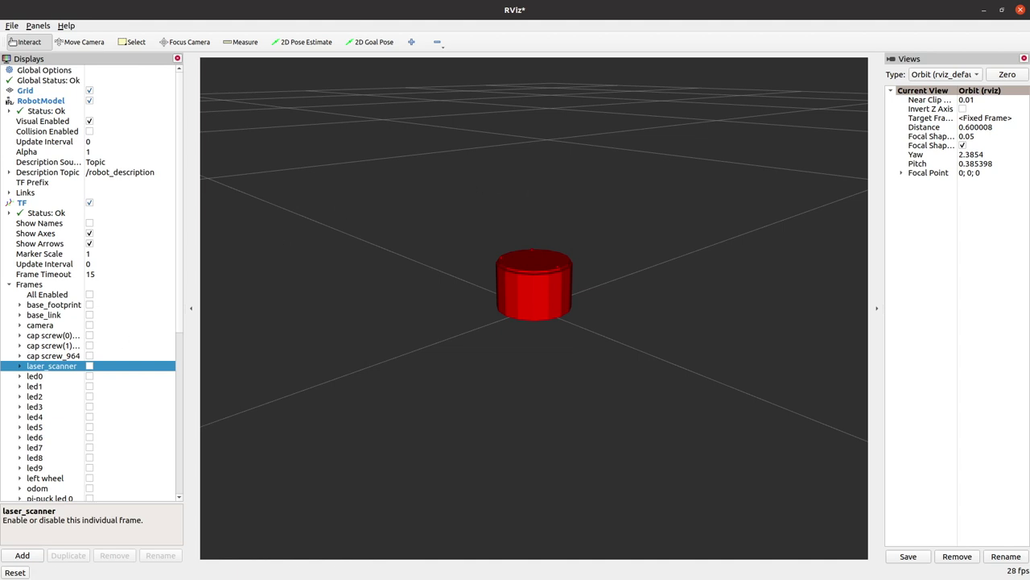
Add a Range display for the /tof topic from the By topic list
{"action": "left_click", "coordinate": [23, 554]}
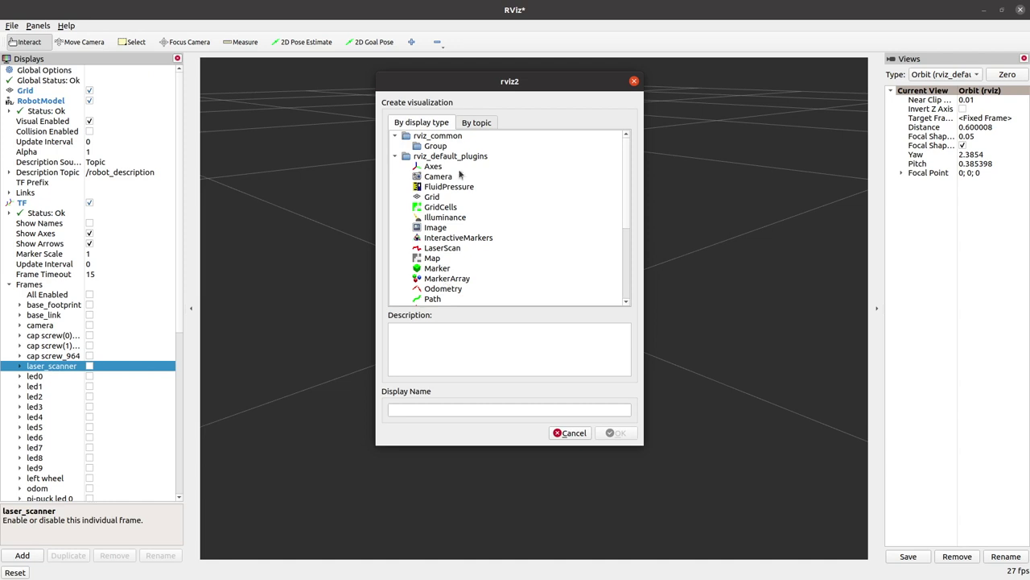
{"action": "left_click", "coordinate": [479, 124]}
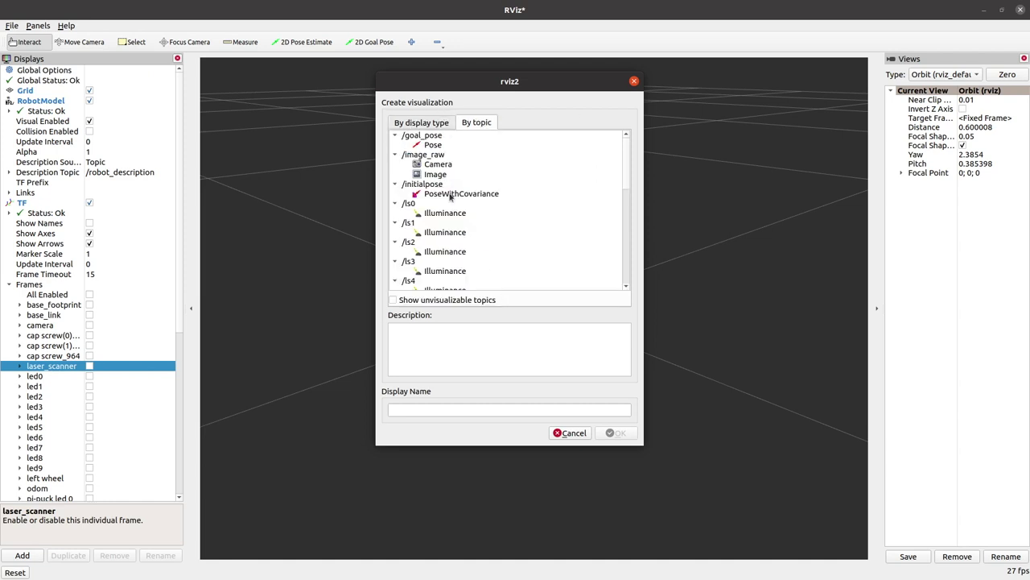
{"action": "scroll", "coordinate": [461, 249], "scroll_direction": "down", "scroll_amount": 4}
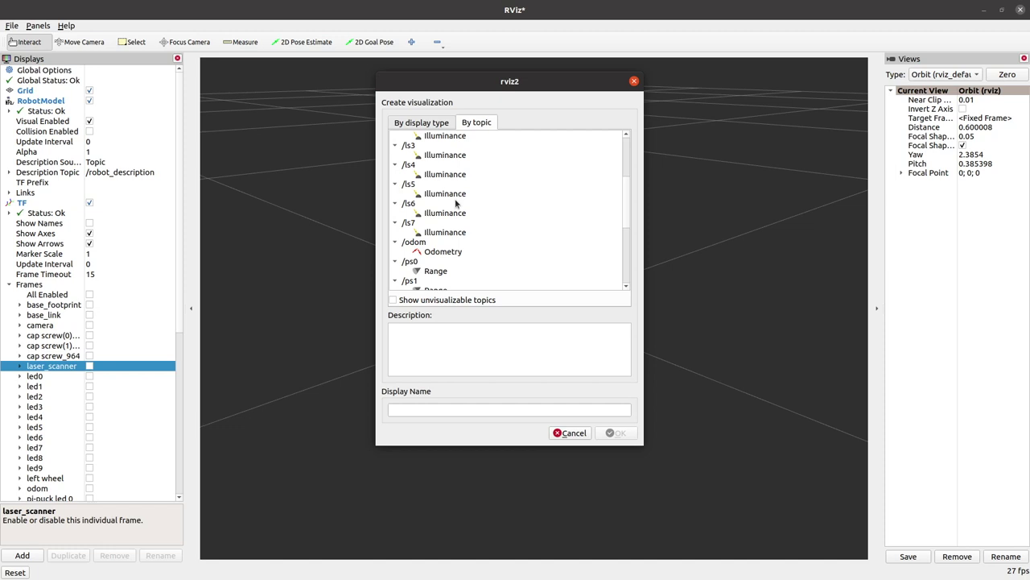
{"action": "scroll", "coordinate": [456, 204], "scroll_direction": "down", "scroll_amount": 5}
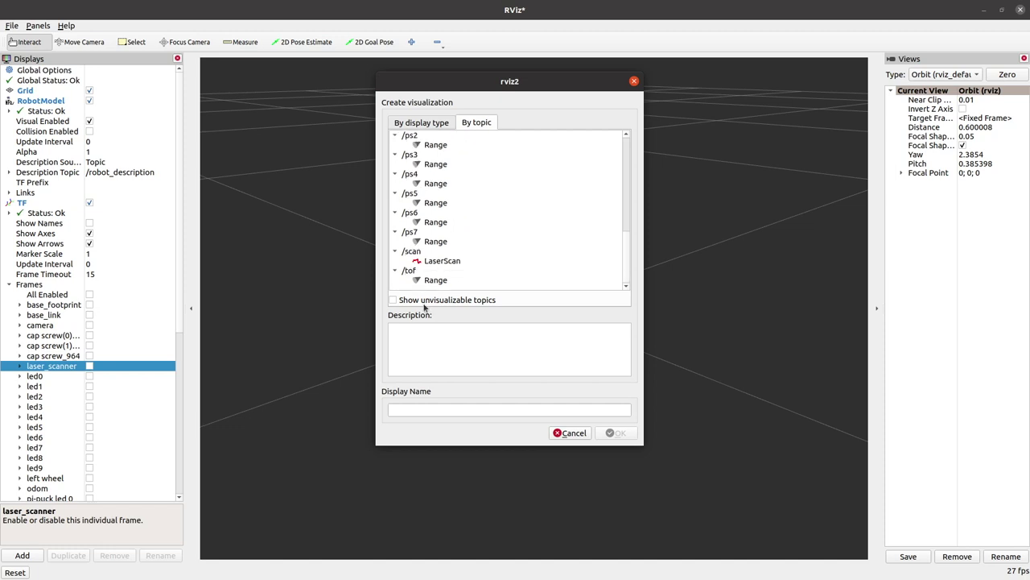
{"action": "left_click", "coordinate": [435, 281]}
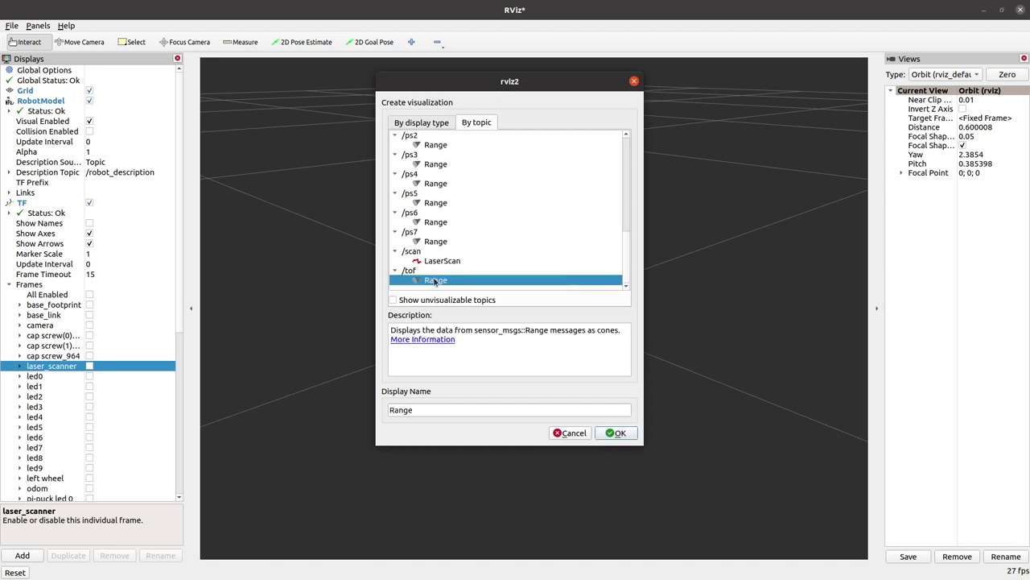
{"action": "left_click", "coordinate": [617, 433]}
{"action": "left_click_drag", "start_coordinate": [463, 312], "coordinate": [491, 363]}
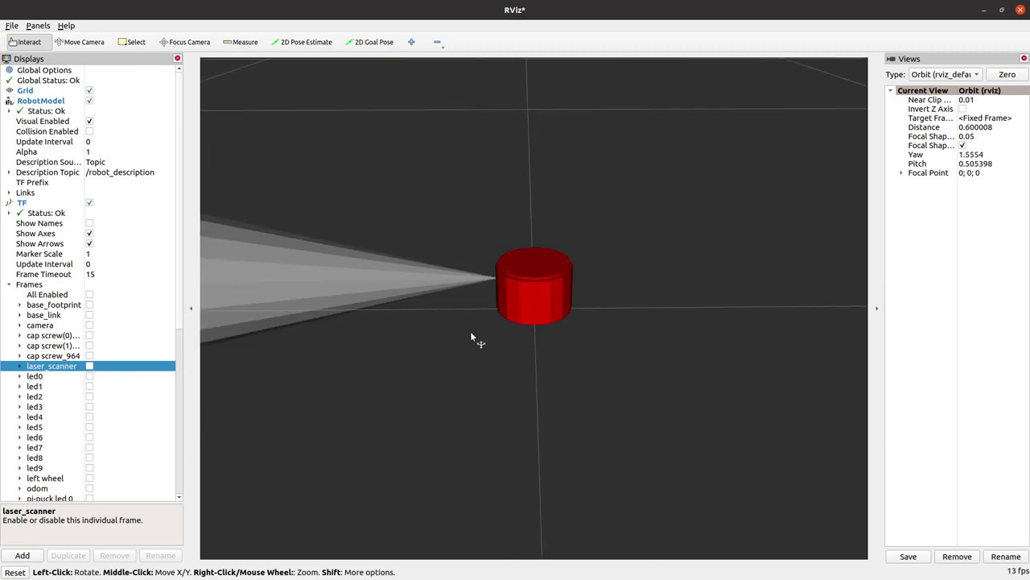
Inspect the grey /tof range cone from several angles, then open the File menu
{"action": "left_click_drag", "start_coordinate": [415, 286], "coordinate": [244, 156]}
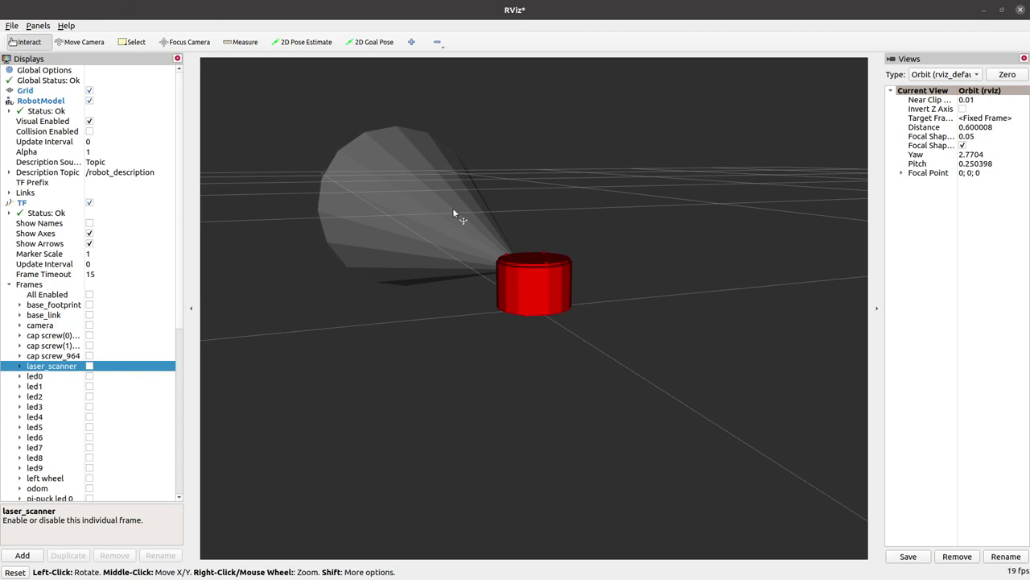
{"action": "left_click_drag", "start_coordinate": [559, 253], "coordinate": [650, 329]}
{"action": "right_click_drag", "start_coordinate": [651, 329], "coordinate": [577, 250]}
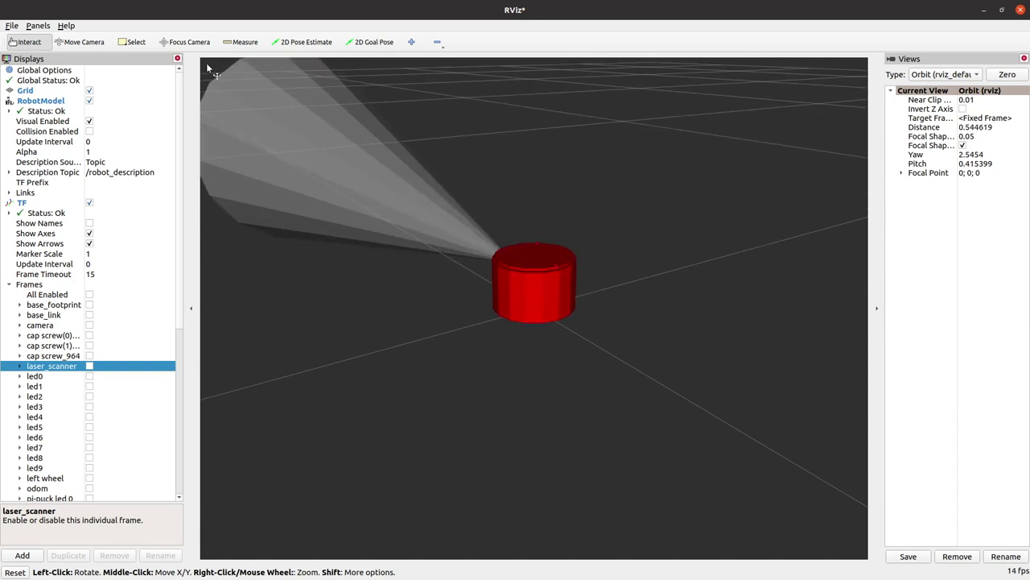
{"action": "left_click", "coordinate": [12, 26]}
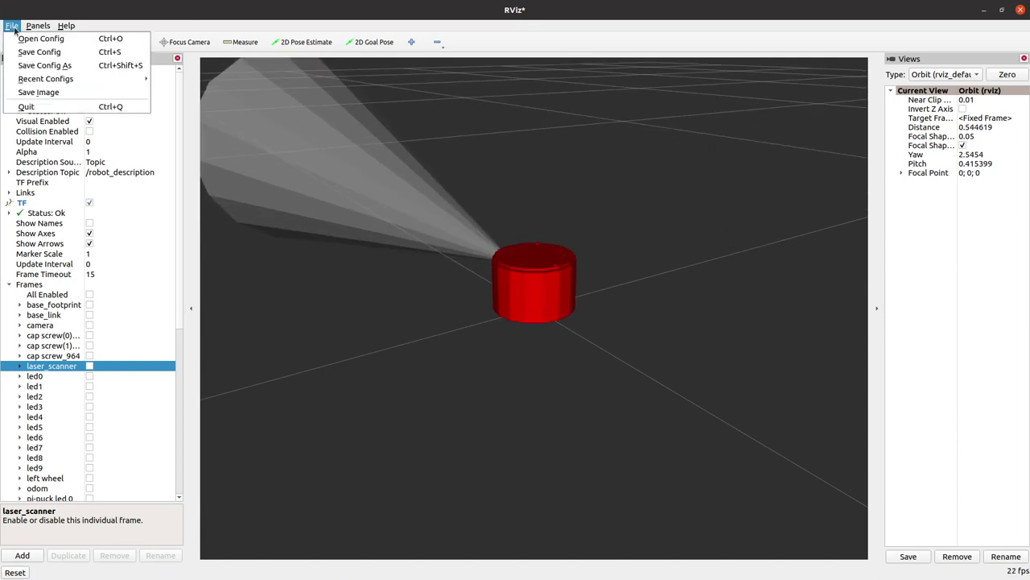
Save the configuration as Desktop/temp.rviz, replacing the existing file
{"action": "left_click", "coordinate": [48, 65]}
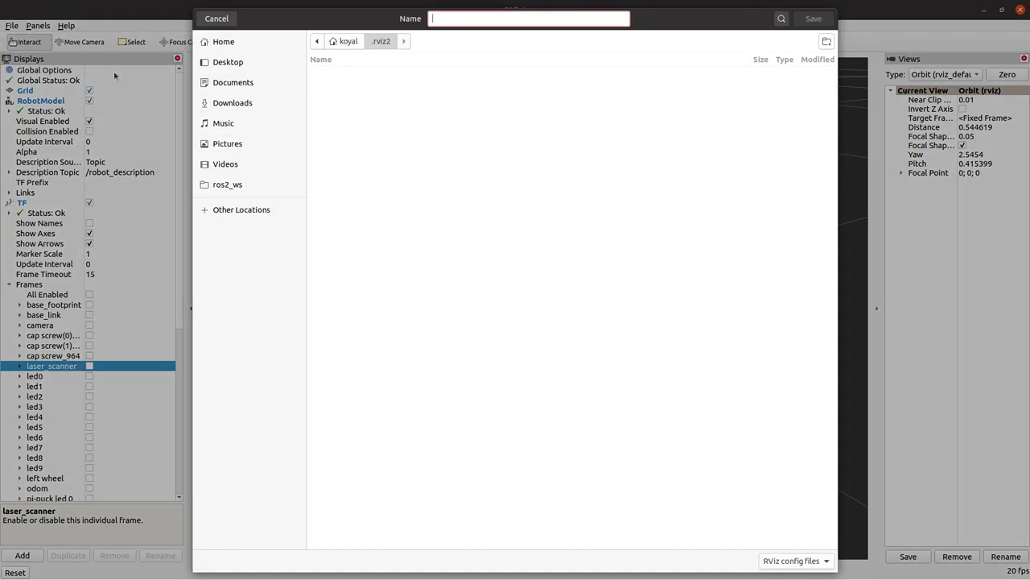
{"action": "left_click", "coordinate": [231, 68]}
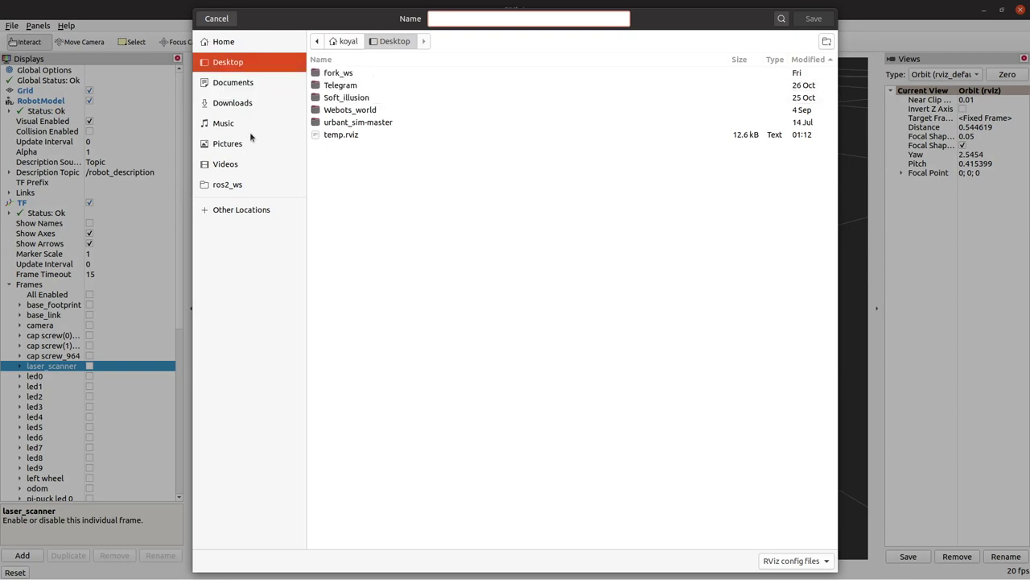
{"action": "left_click", "coordinate": [363, 73]}
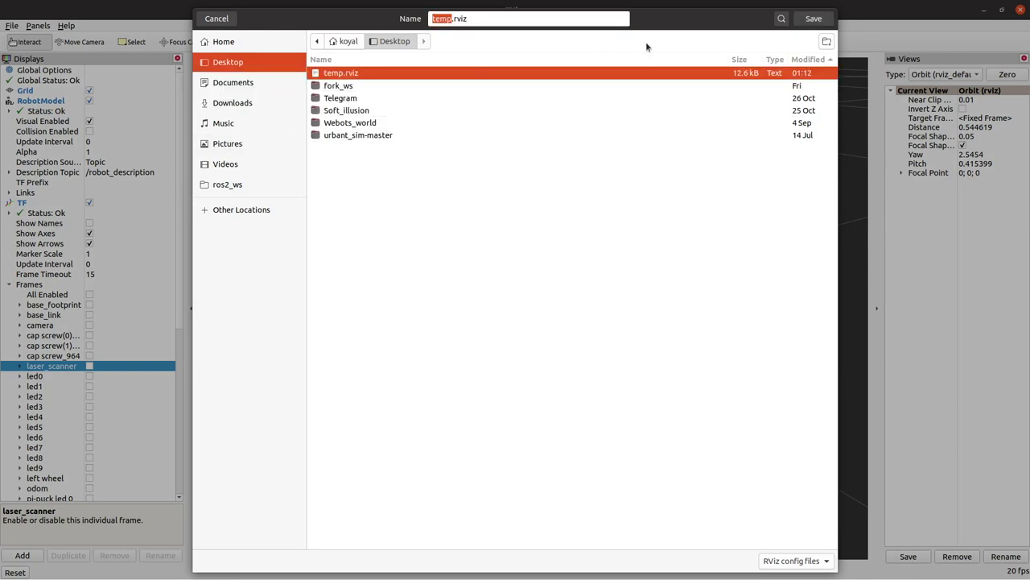
{"action": "left_click", "coordinate": [821, 19]}
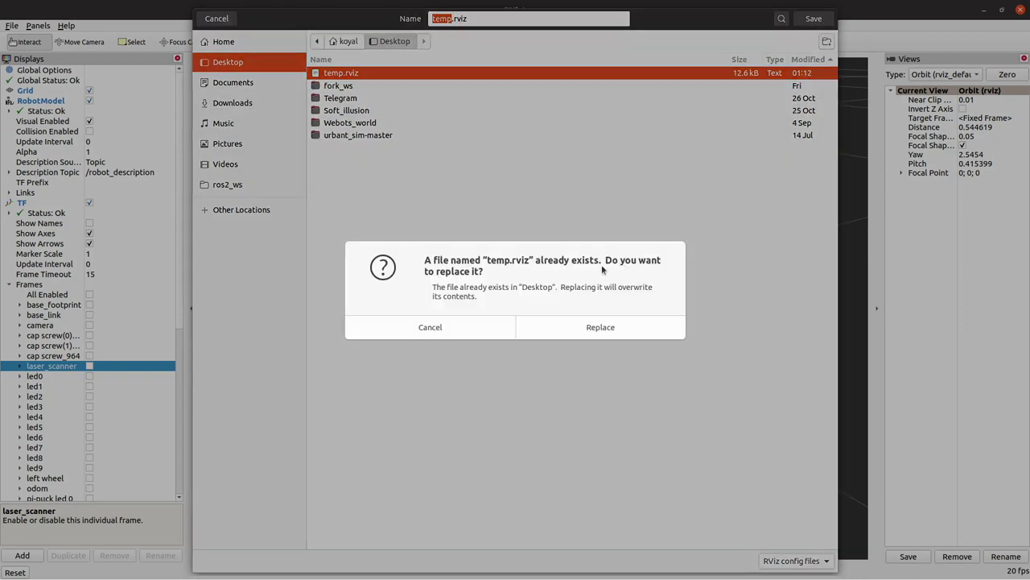
{"action": "left_click", "coordinate": [600, 327]}
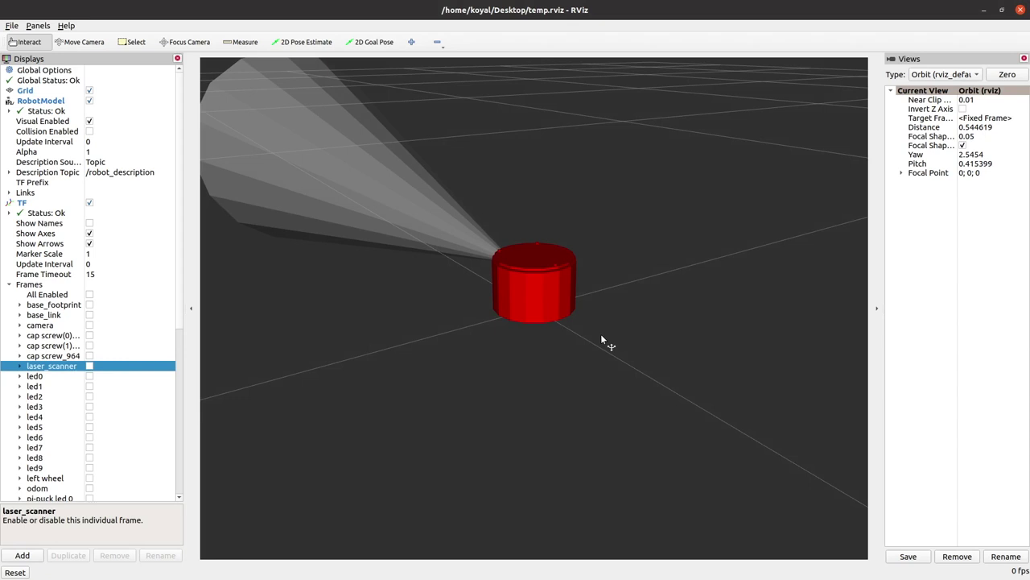
Save the configuration again with Ctrl+S and close RViz2
{"action": "right_click_drag", "start_coordinate": [489, 346], "coordinate": [524, 377]}
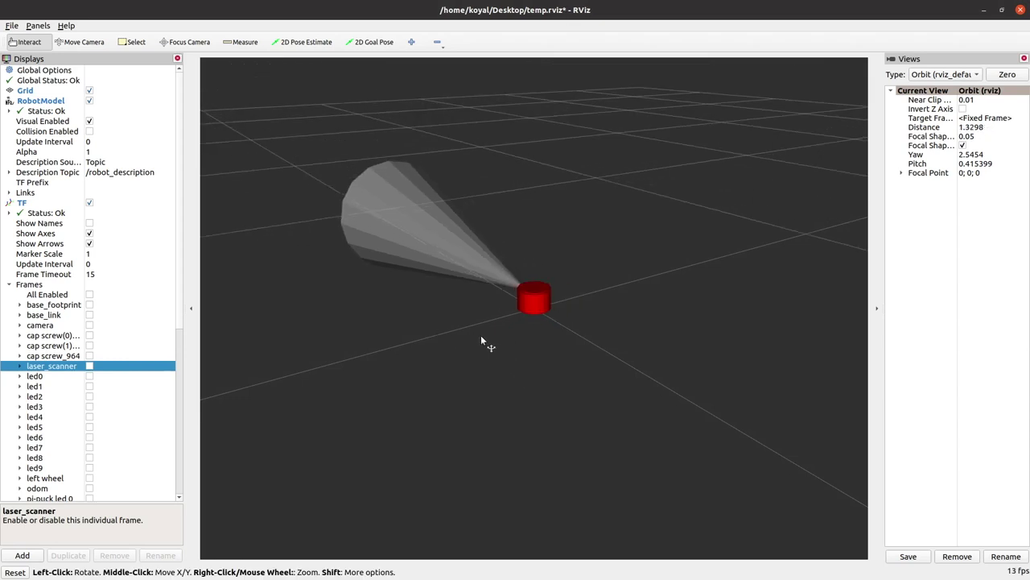
{"action": "left_click_drag", "start_coordinate": [485, 341], "coordinate": [512, 341]}
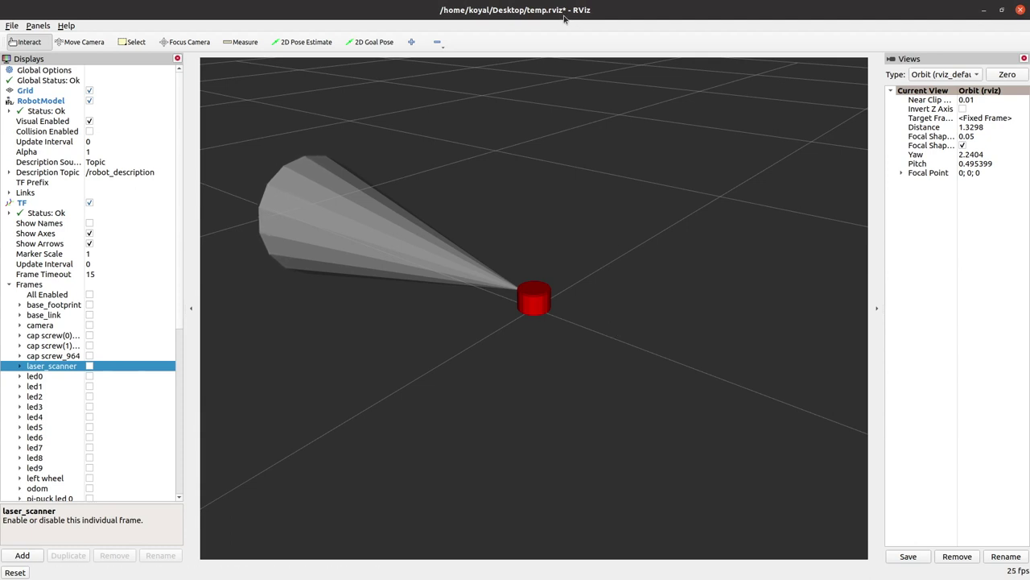
{"action": "key", "text": "ctrl+s"}
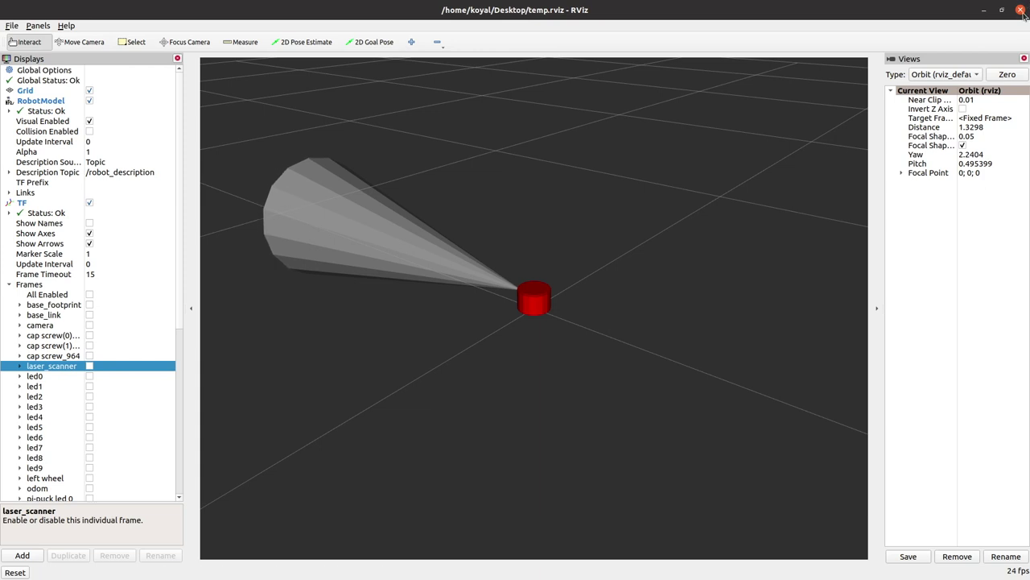
{"action": "left_click", "coordinate": [1021, 11]}
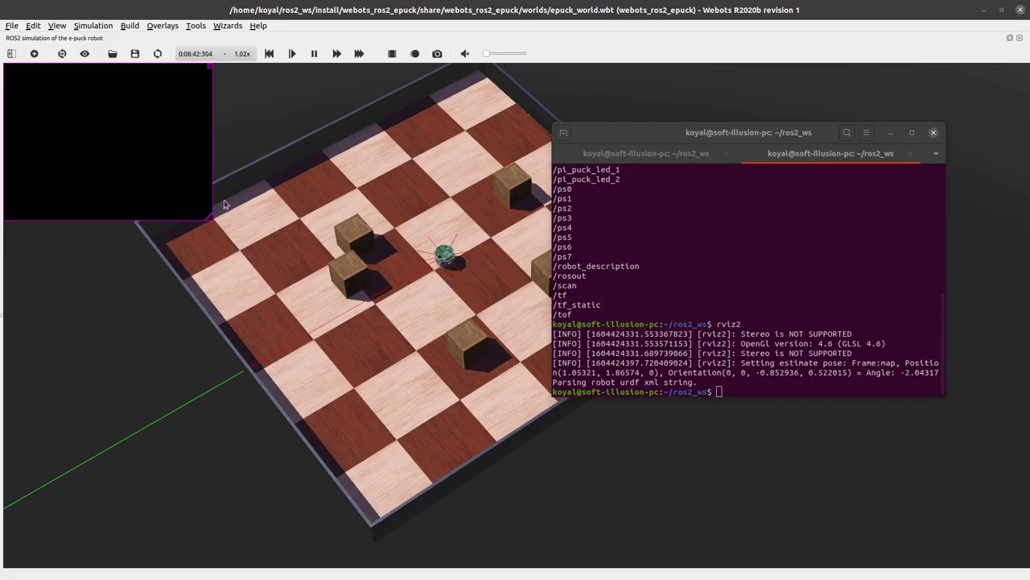
Stop the simulation, clear the terminal, and enter ros2 launch webots_ros2_epuck robot_launch.py
{"action": "left_click", "coordinate": [684, 154]}
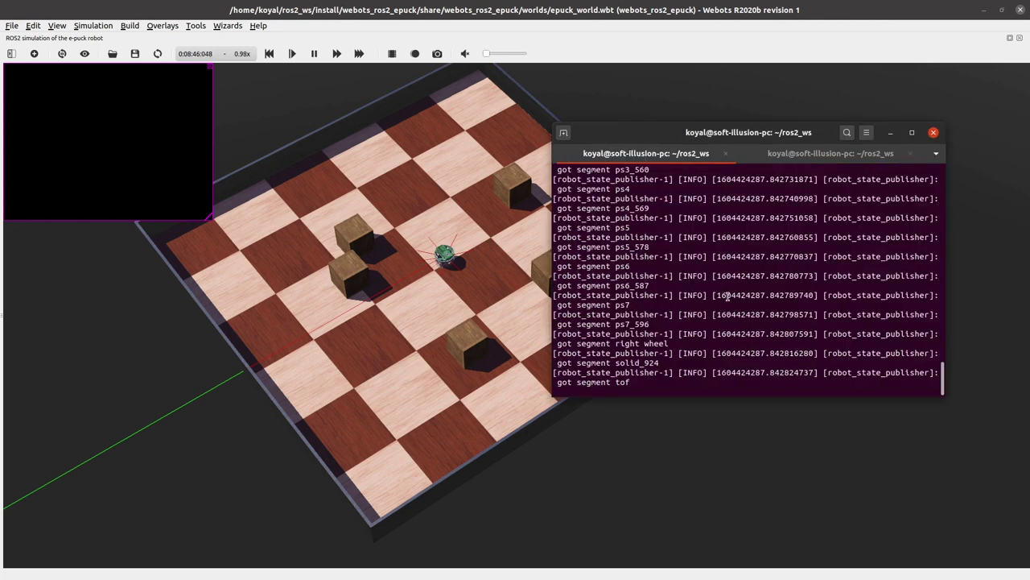
{"action": "key", "text": "ctrl+c"}
{"action": "key", "text": "ctrl+c"}
{"action": "key", "text": "ctrl+c"}
{"action": "key", "text": "ctrl+c"}
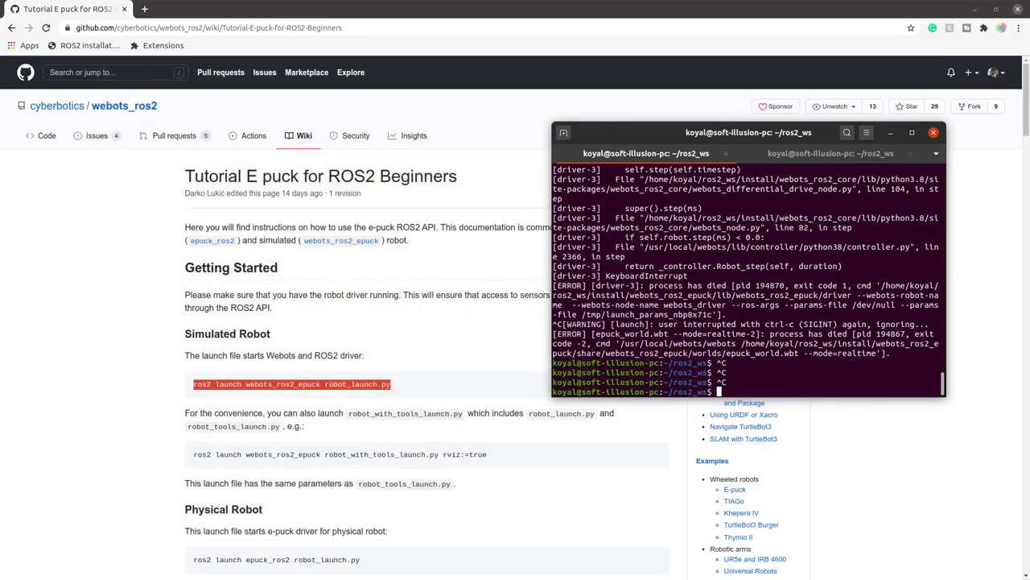
{"action": "type", "text": "clear"}
{"action": "key", "text": "Return"}
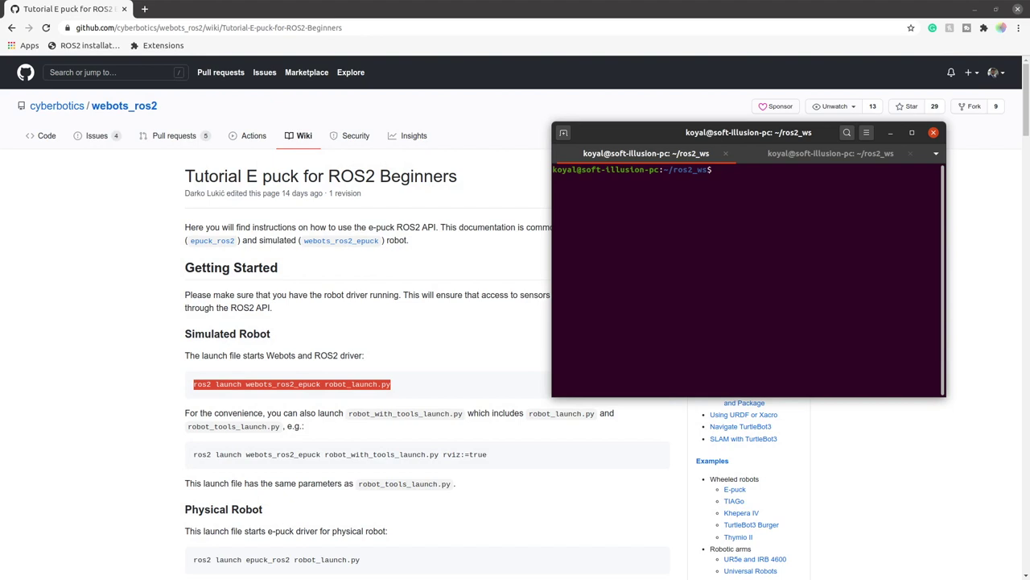
{"action": "type", "text": "ros2 launch webots_ros2_epuck robot_launch.py"}
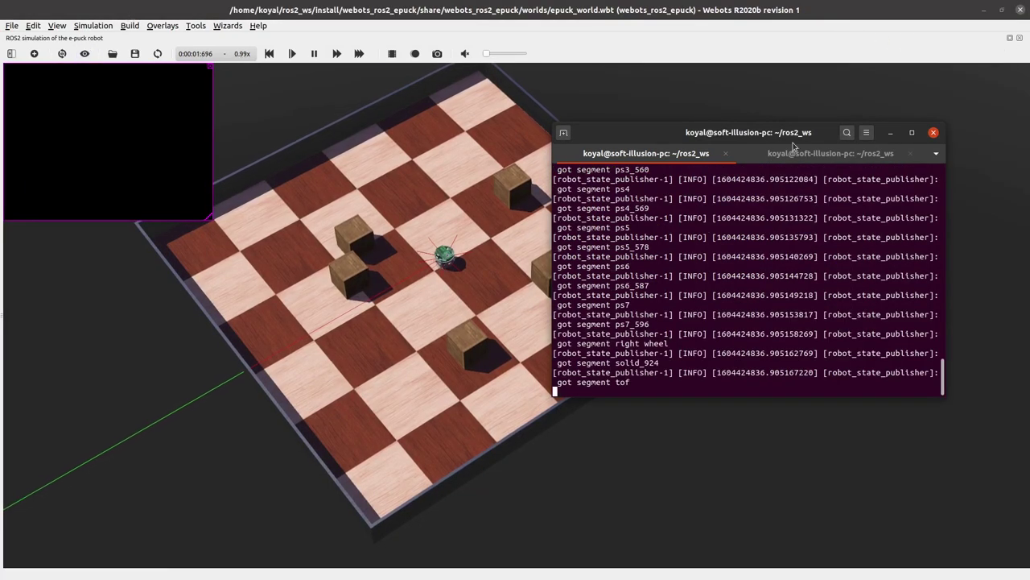
Rerun the previous rviz2 command in the second terminal tab
{"action": "left_click", "coordinate": [840, 153]}
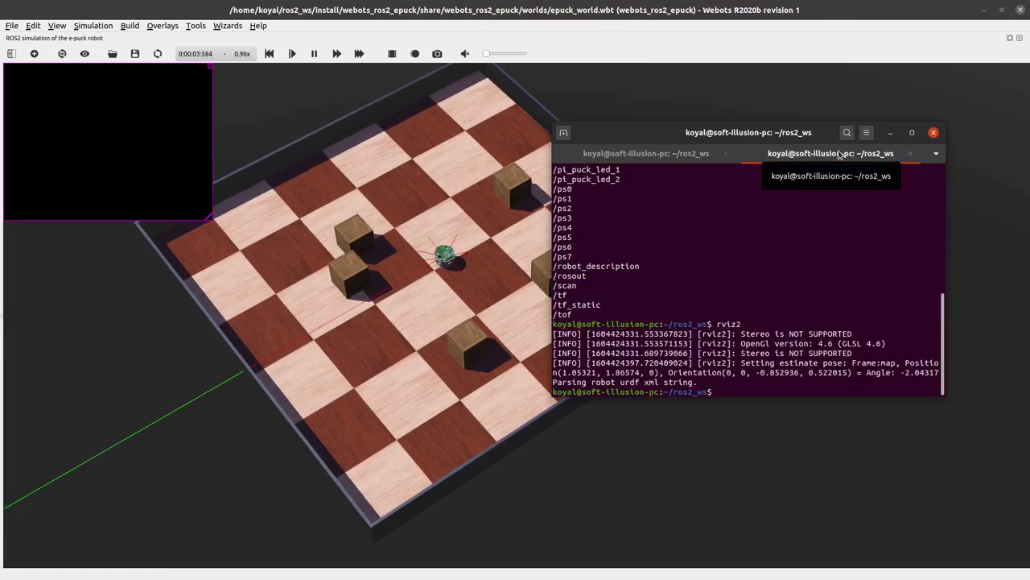
{"action": "key", "text": "Up"}
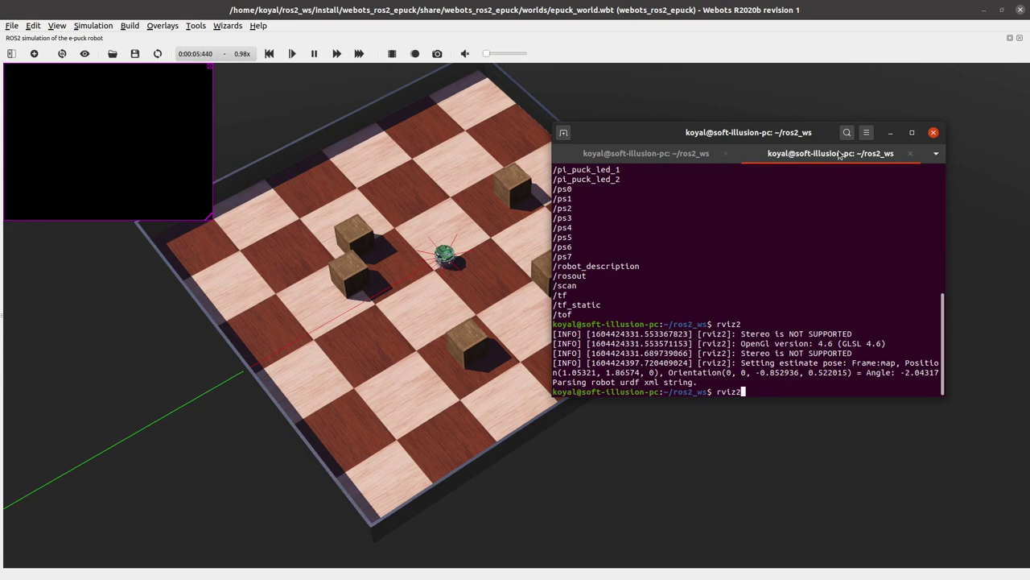
{"action": "key", "text": "Return"}
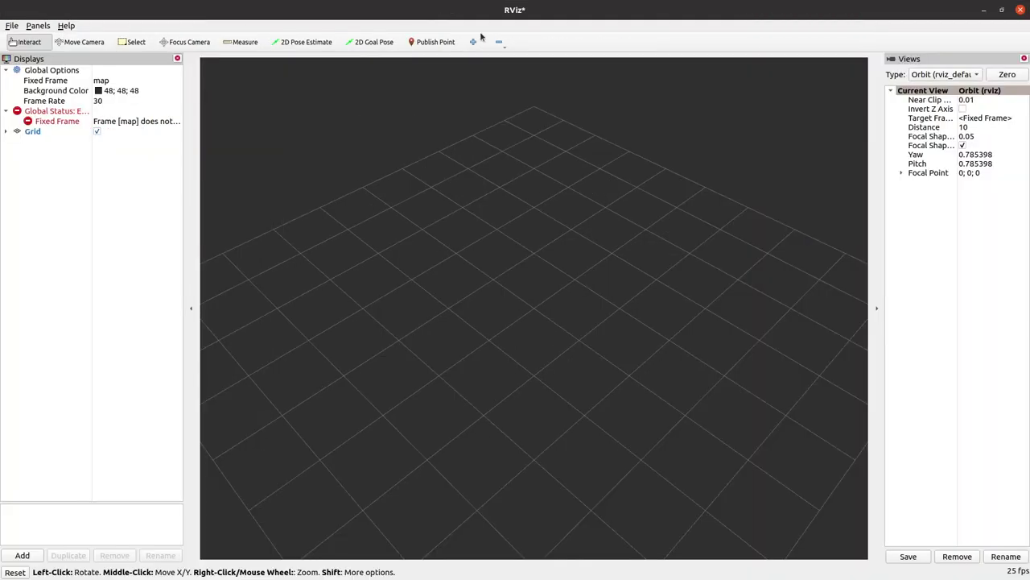
Open Desktop/temp.rviz as the config, closing without saving, and view the robot model
{"action": "left_click", "coordinate": [11, 27]}
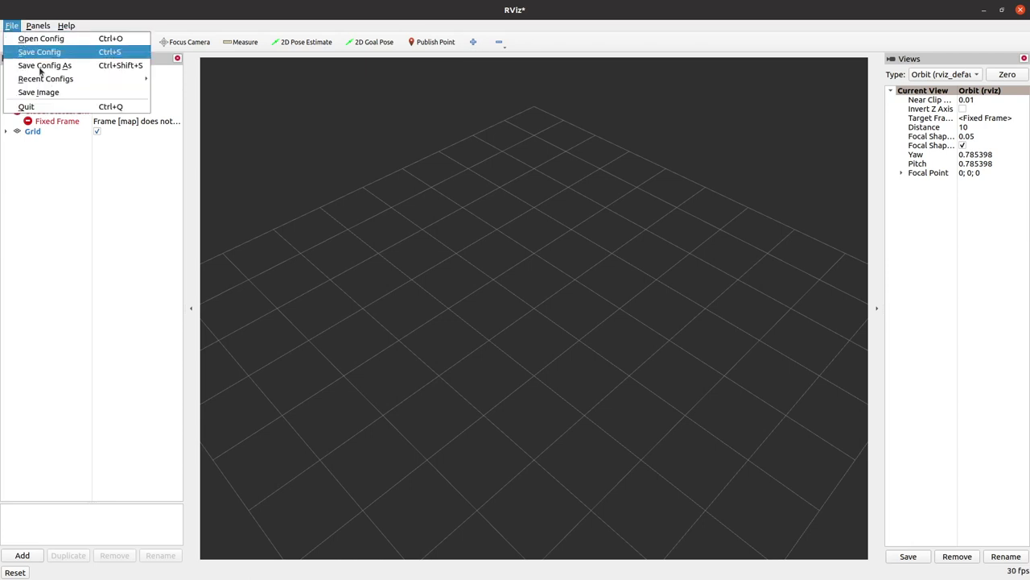
{"action": "left_click", "coordinate": [72, 41]}
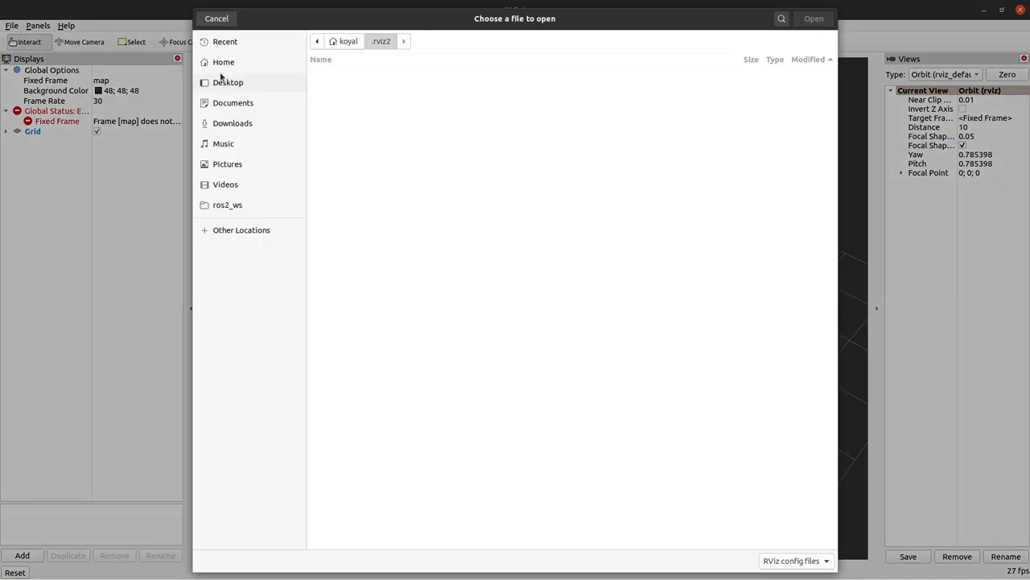
{"action": "left_click", "coordinate": [225, 82]}
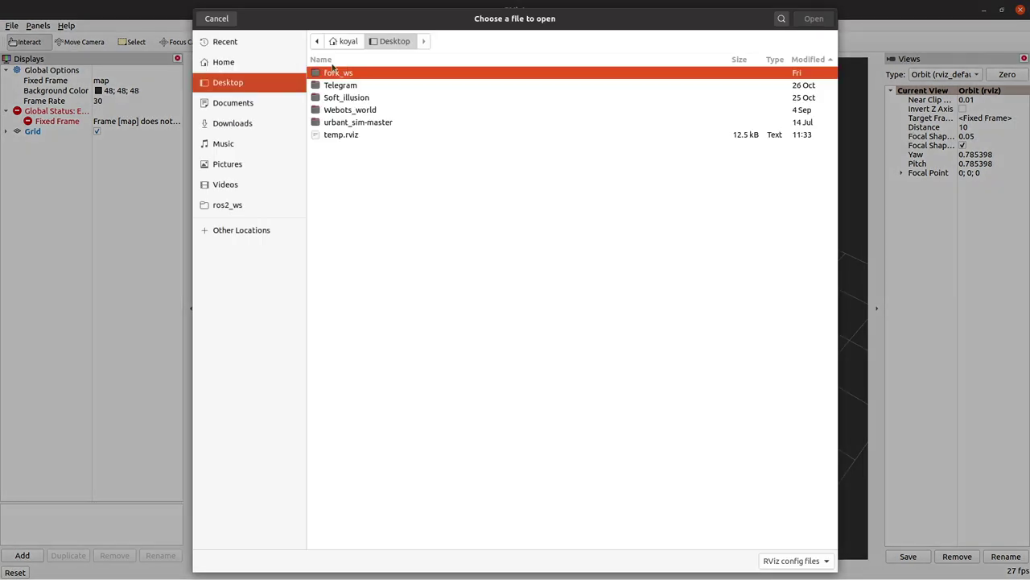
{"action": "left_click", "coordinate": [356, 136]}
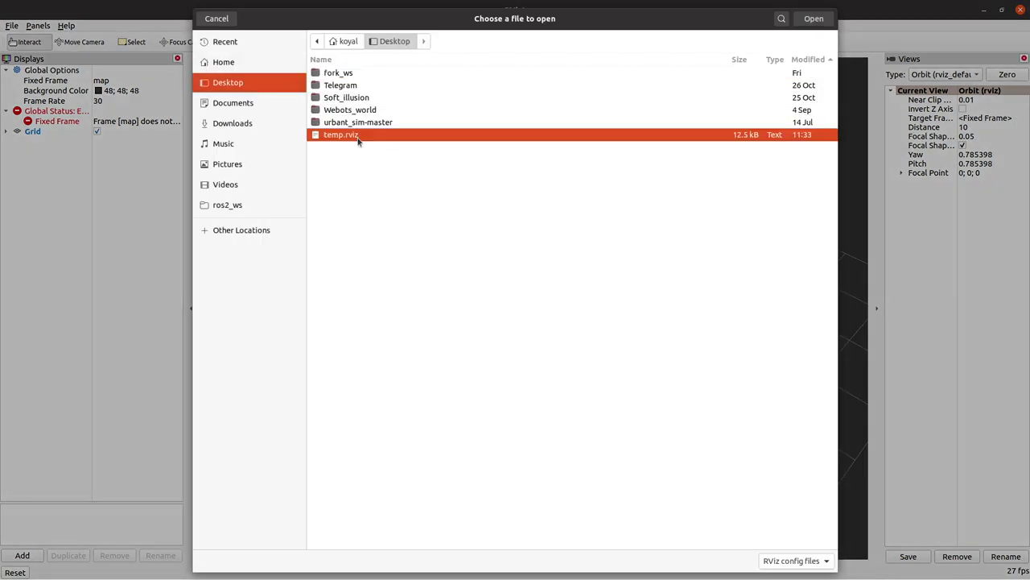
{"action": "left_click", "coordinate": [817, 20]}
{"action": "left_click", "coordinate": [499, 321]}
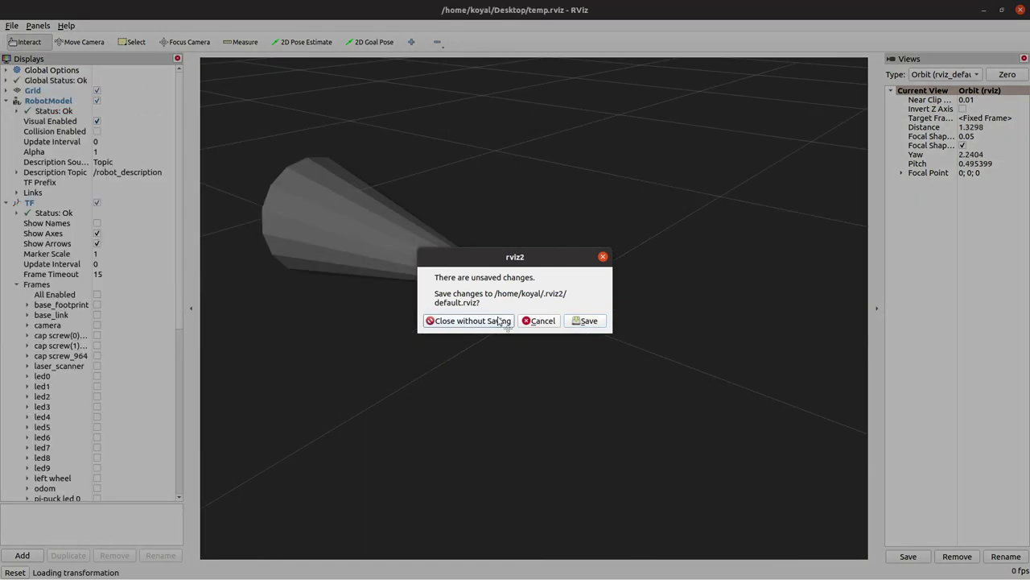
{"action": "left_click", "coordinate": [499, 320]}
{"action": "left_click_drag", "start_coordinate": [497, 329], "coordinate": [562, 317]}
{"action": "scroll", "coordinate": [563, 305], "scroll_direction": "up", "scroll_amount": 3}
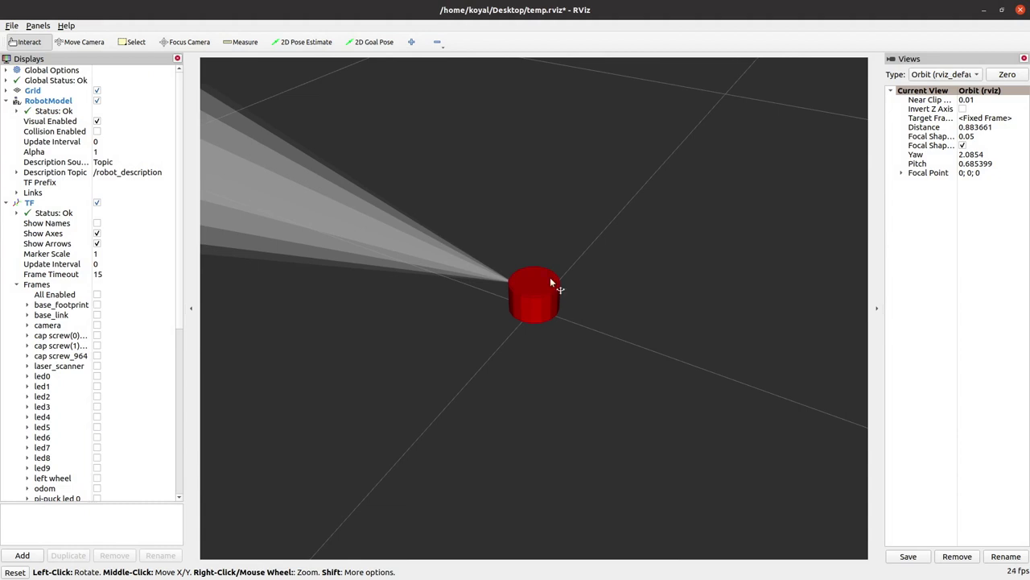
{"action": "left_click_drag", "start_coordinate": [486, 357], "coordinate": [501, 298]}
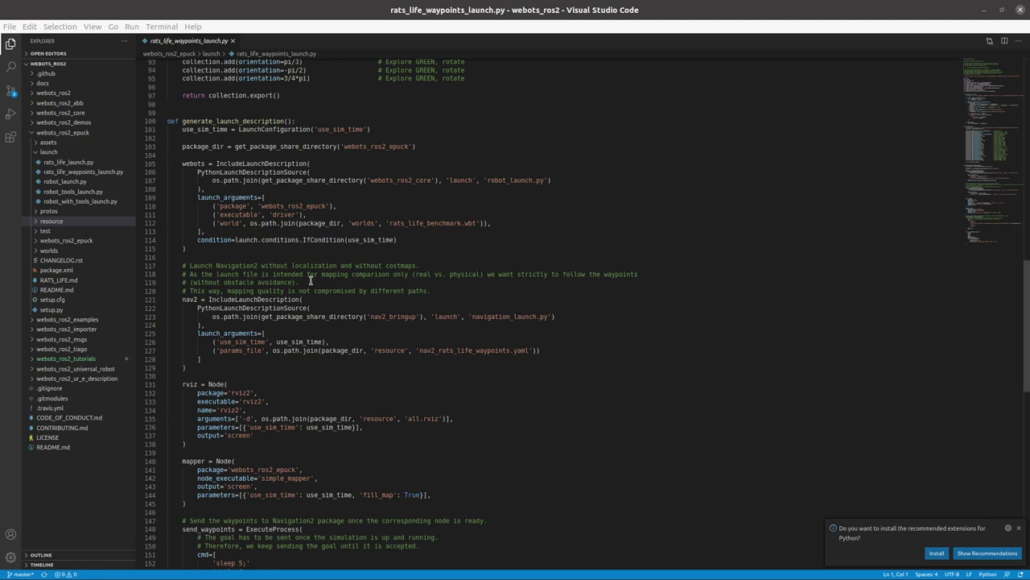
Highlight the rviz Node block (lines 131–138) and package_dir, then expand the resource folder
{"action": "scroll", "coordinate": [257, 230], "scroll_direction": "up", "scroll_amount": 2}
{"action": "scroll", "coordinate": [309, 280], "scroll_direction": "down", "scroll_amount": 7}
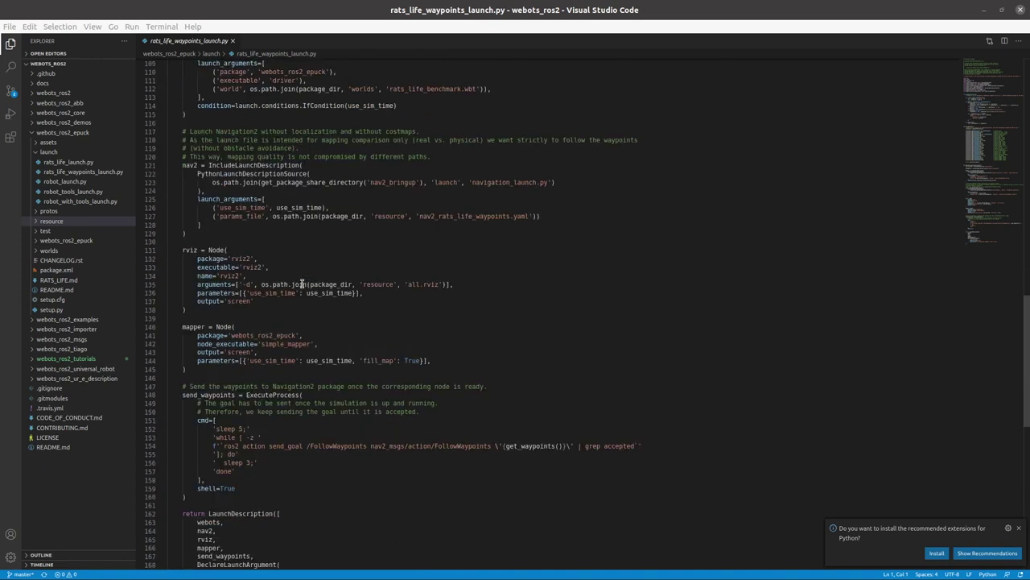
{"action": "scroll", "coordinate": [298, 283], "scroll_direction": "up", "scroll_amount": 13}
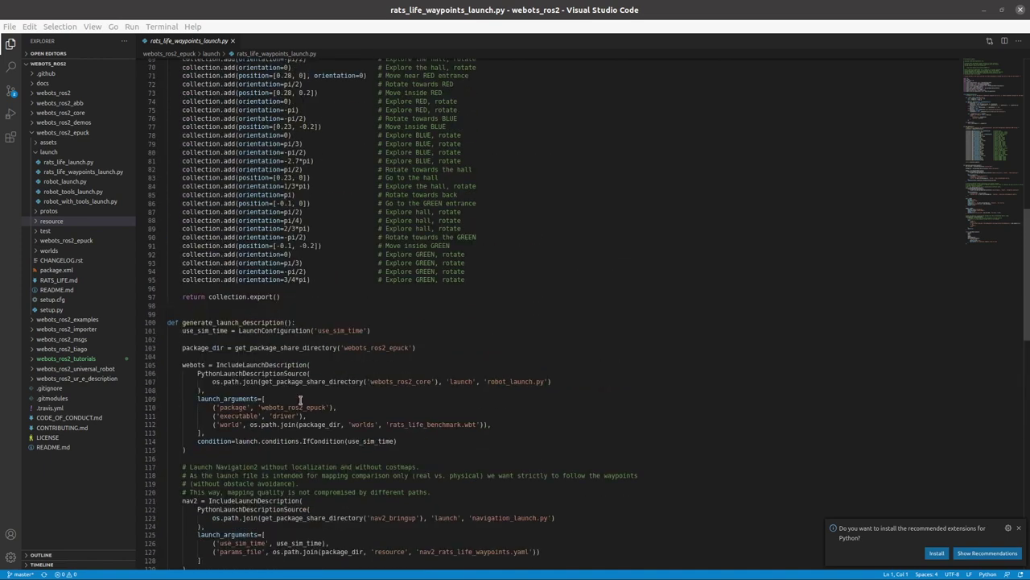
{"action": "scroll", "coordinate": [300, 400], "scroll_direction": "down", "scroll_amount": 9}
{"action": "left_click_drag", "start_coordinate": [174, 362], "coordinate": [236, 424]}
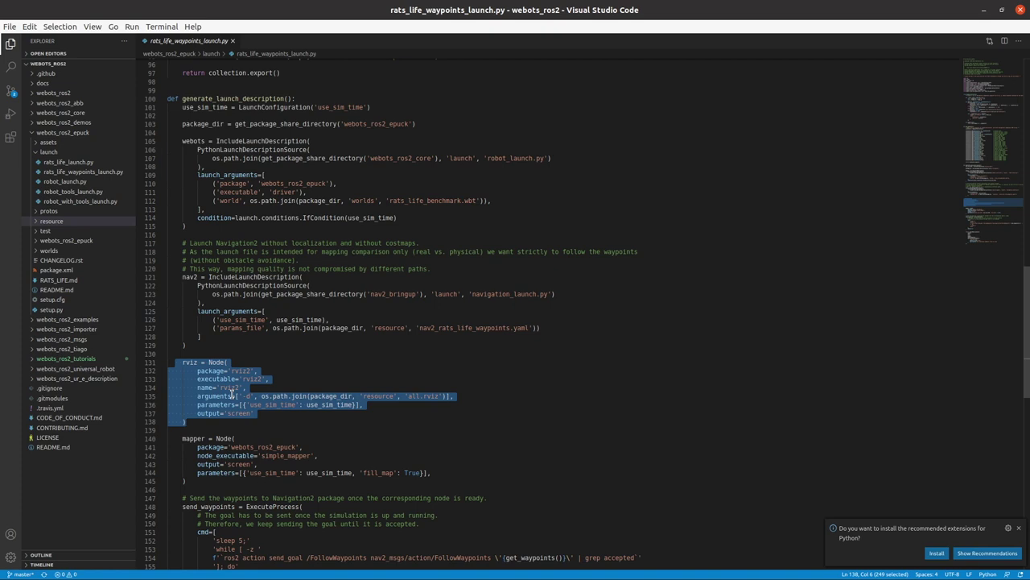
{"action": "key", "text": "Escape"}
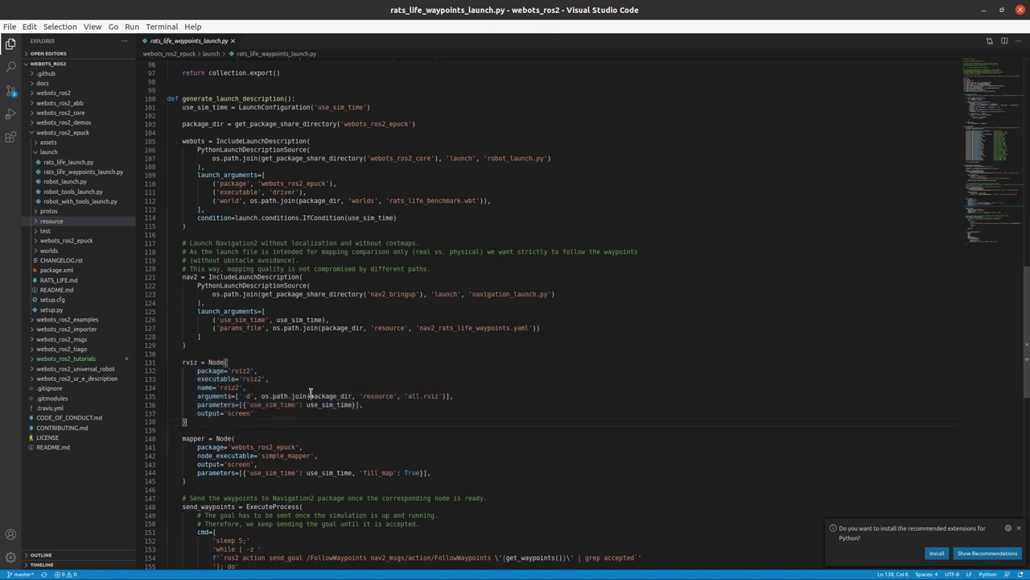
{"action": "left_click_drag", "start_coordinate": [310, 395], "coordinate": [348, 394]}
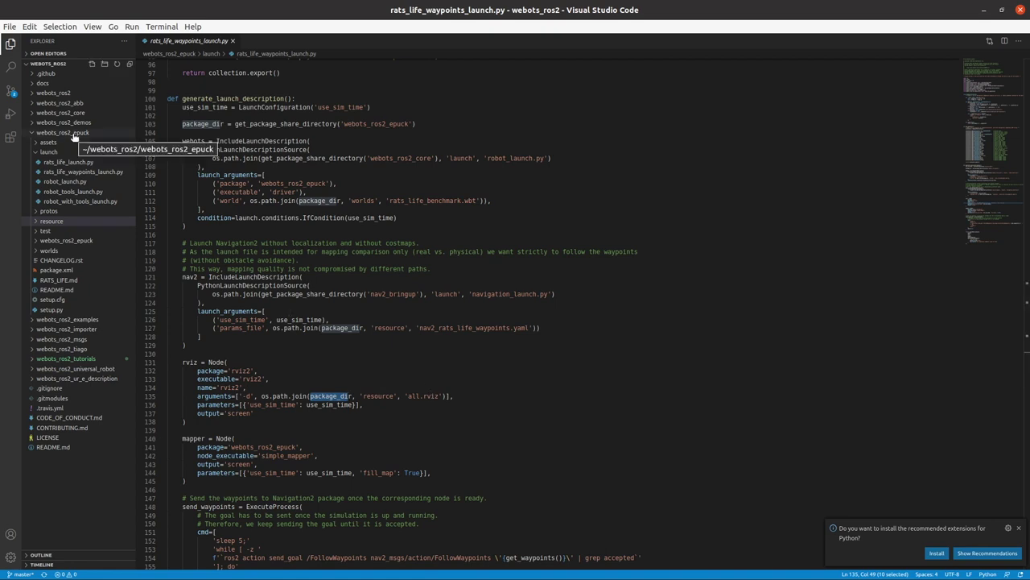
{"action": "left_click", "coordinate": [35, 223]}
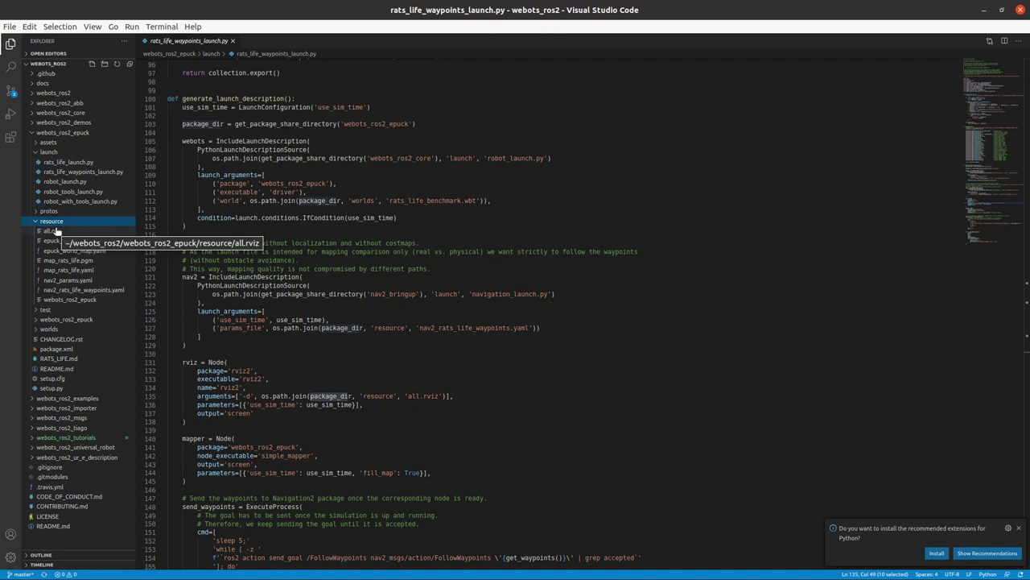
Open all.rviz from the resource folder, scroll through it, then return to the launch file
{"action": "double_click", "coordinate": [191, 43]}
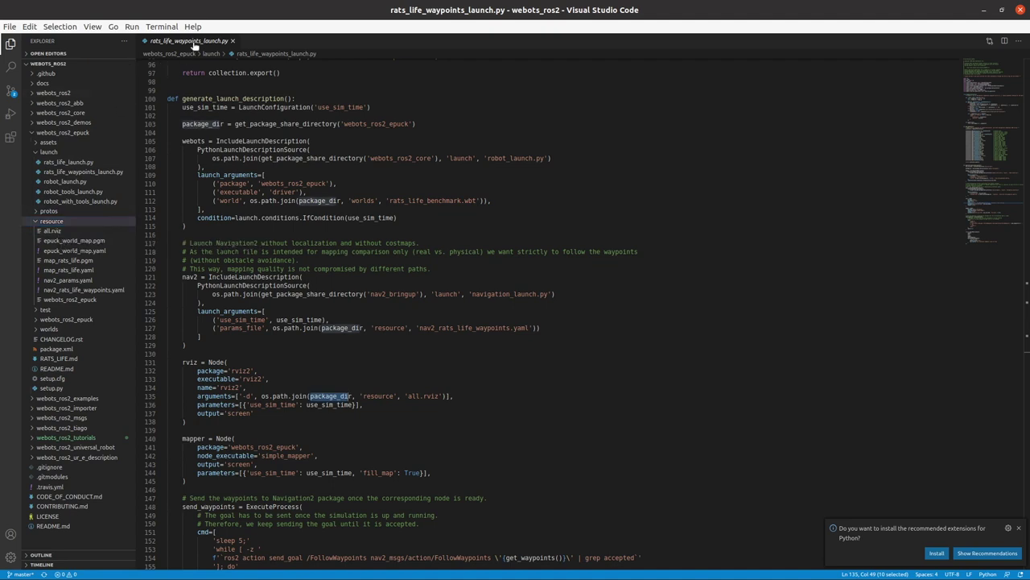
{"action": "left_click", "coordinate": [53, 231]}
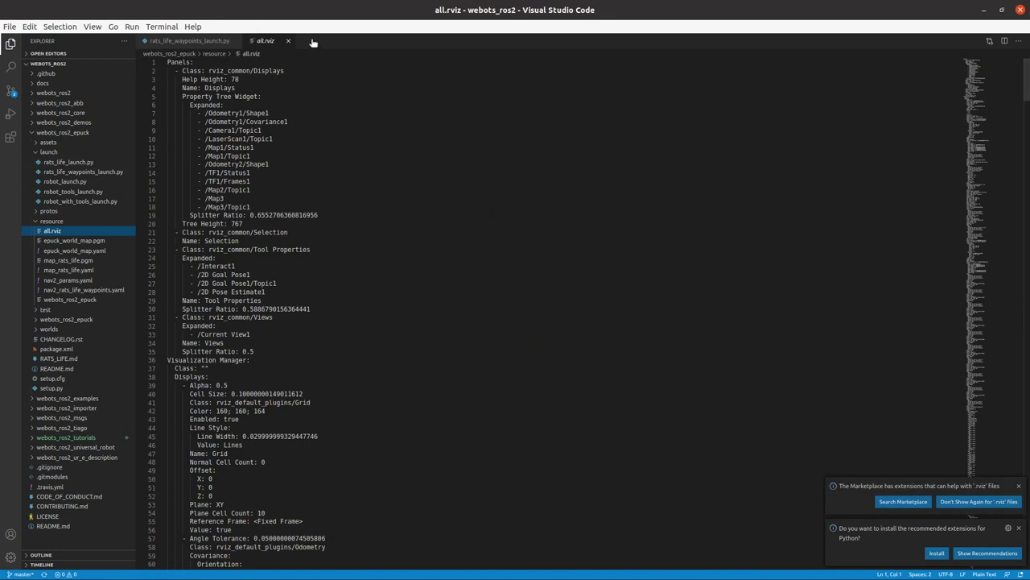
{"action": "scroll", "coordinate": [486, 438], "scroll_direction": "down", "scroll_amount": 10}
{"action": "scroll", "coordinate": [481, 441], "scroll_direction": "down", "scroll_amount": 20}
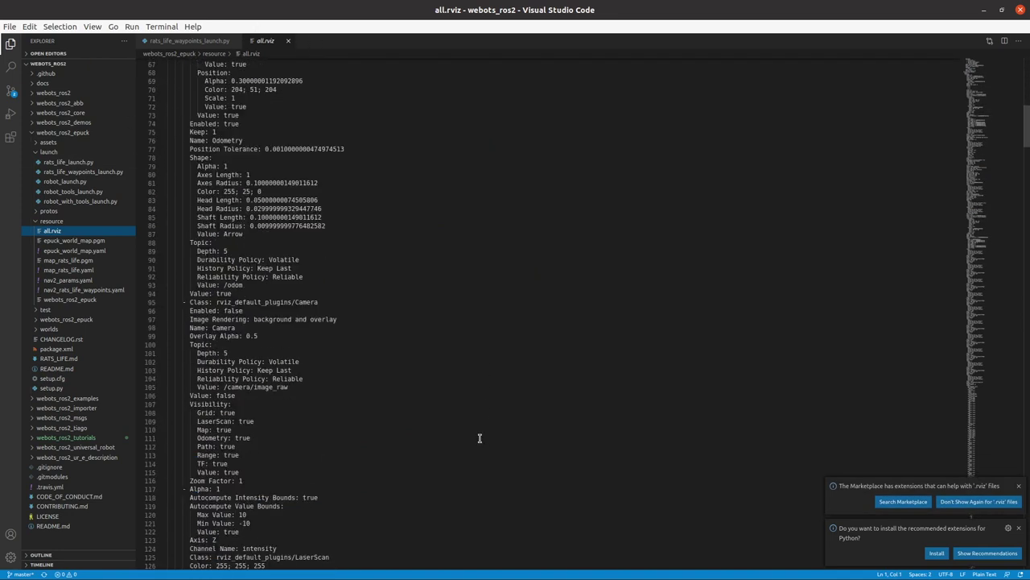
{"action": "scroll", "coordinate": [460, 437], "scroll_direction": "down", "scroll_amount": 14}
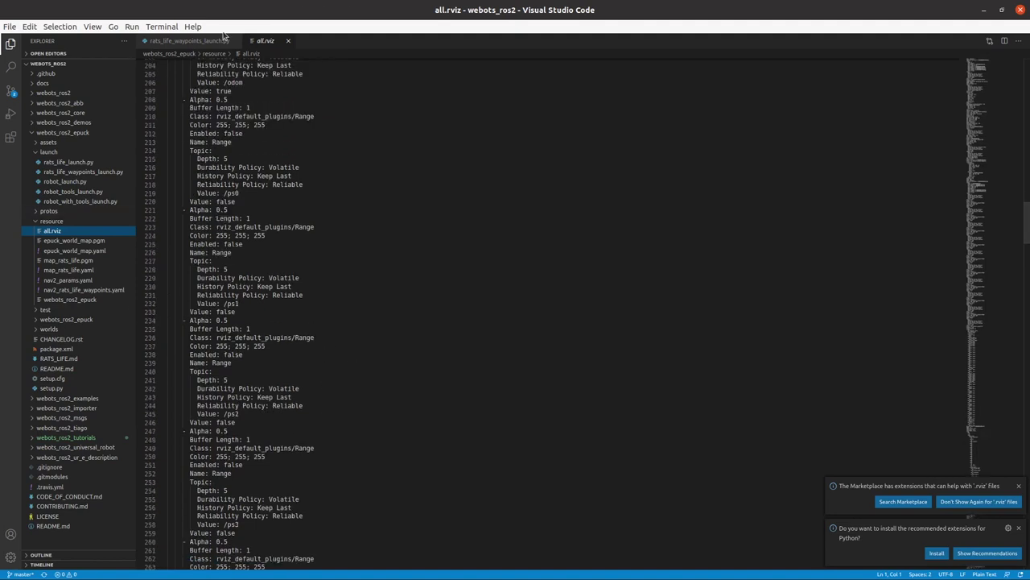
{"action": "left_click", "coordinate": [198, 41]}
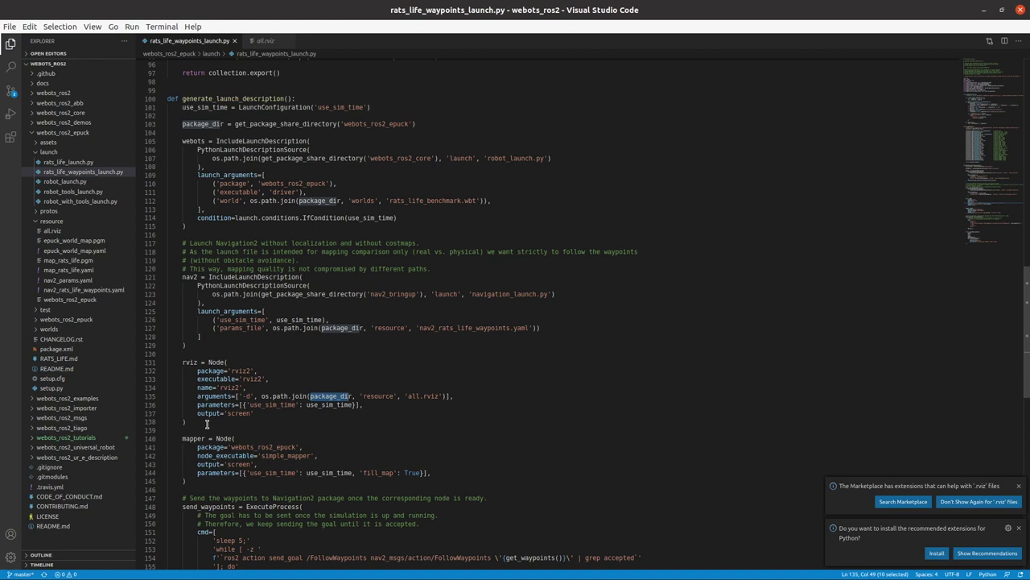
Highlight the rviz = Node( block, then switch to the e-puck wiki in Chrome
{"action": "left_click_drag", "start_coordinate": [182, 362], "coordinate": [188, 421]}
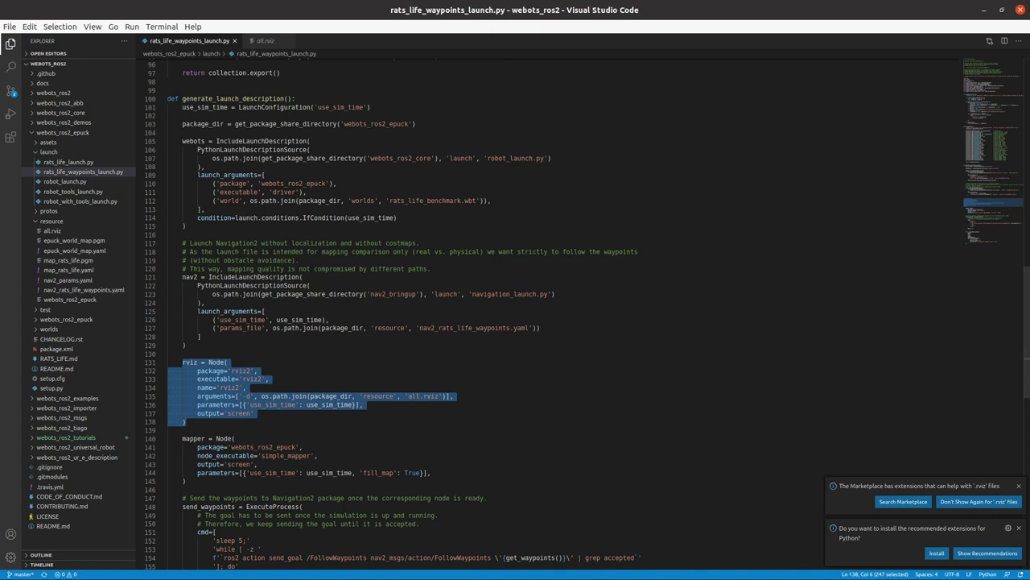
{"action": "left_click", "coordinate": [243, 387]}
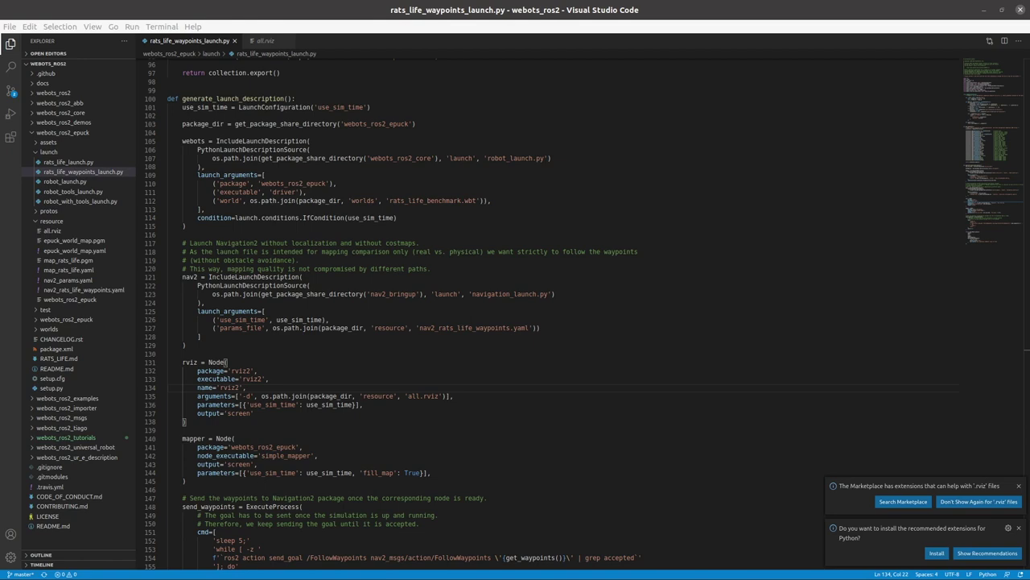
{"action": "key", "text": "alt+Tab"}
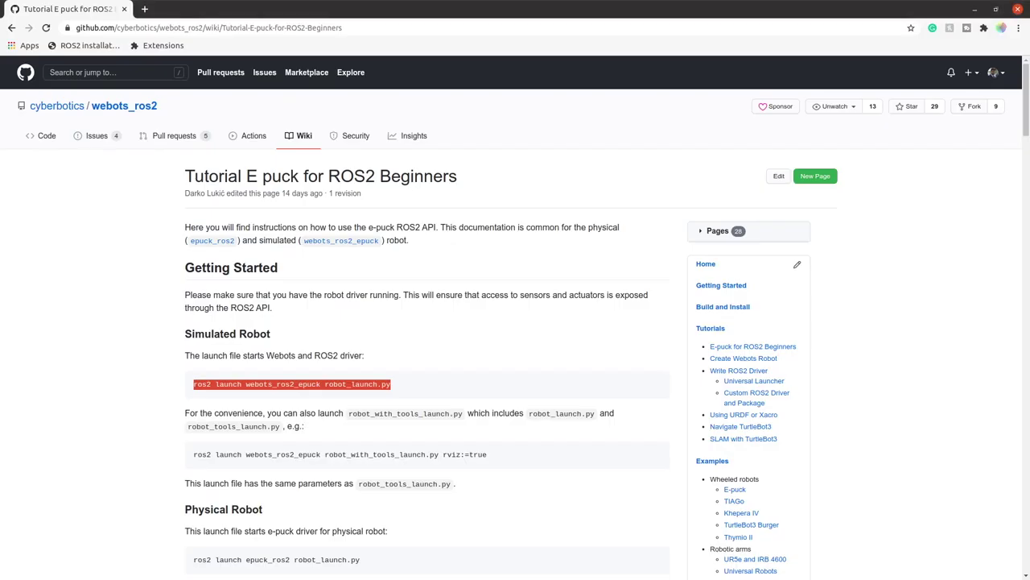
Stop the running rviz2 session in its terminal tab with Ctrl+C
{"action": "left_click", "coordinate": [372, 388]}
{"action": "key", "text": "alt+Tab"}
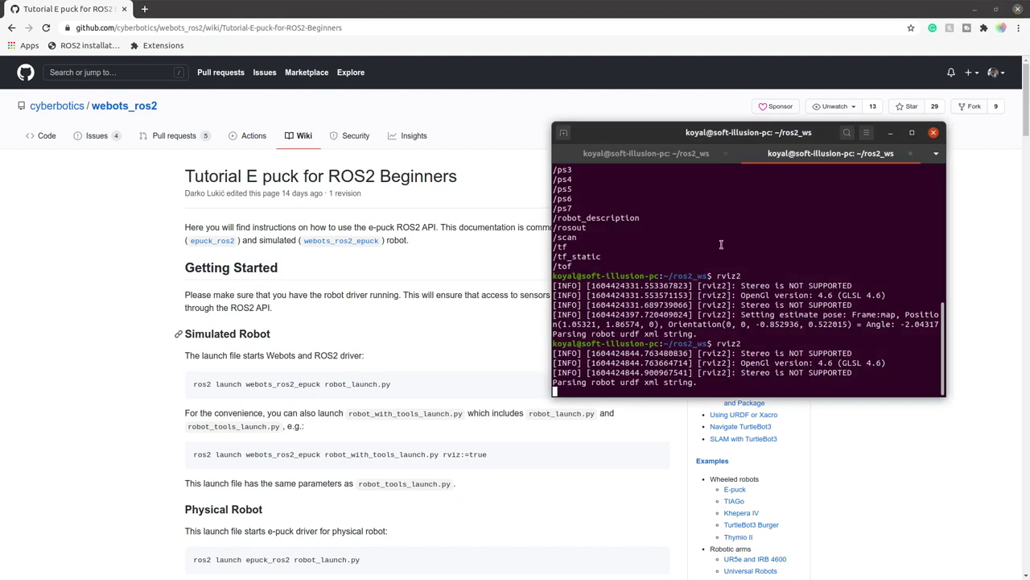
{"action": "left_click", "coordinate": [851, 155]}
{"action": "key", "text": "ctrl+c"}
{"action": "key", "text": "ctrl+c"}
{"action": "key", "text": "ctrl+c"}
{"action": "key", "text": "ctrl+c"}
{"action": "key", "text": "ctrl+c"}
{"action": "key", "text": "ctrl+c"}
{"action": "key", "text": "ctrl+c"}
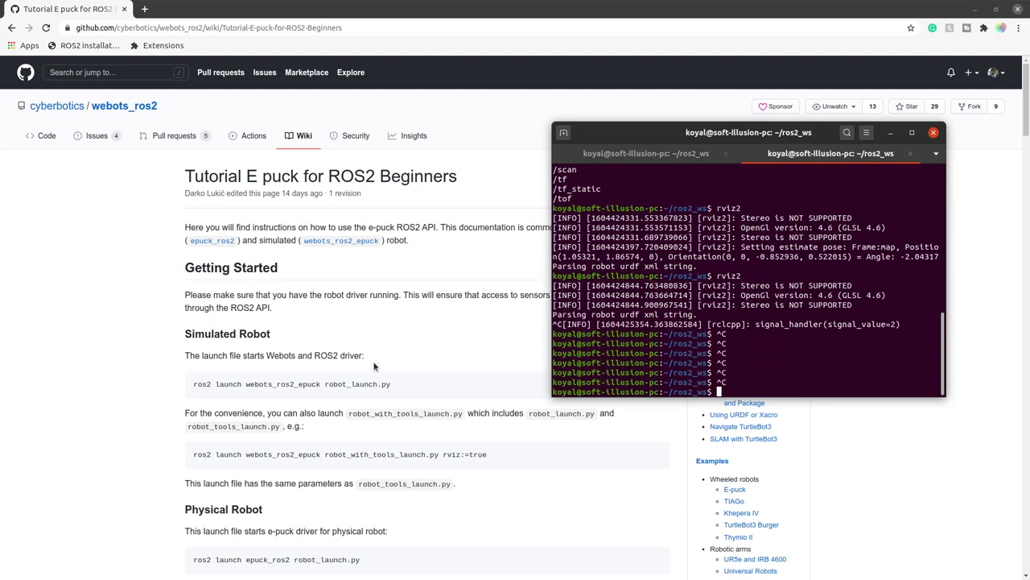
Copy the wiki's Navigation launch command with rviz:=true nav:=true and paste it at the terminal prompt
{"action": "scroll", "coordinate": [390, 405], "scroll_direction": "down", "scroll_amount": 1}
{"action": "scroll", "coordinate": [390, 405], "scroll_direction": "down", "scroll_amount": 15}
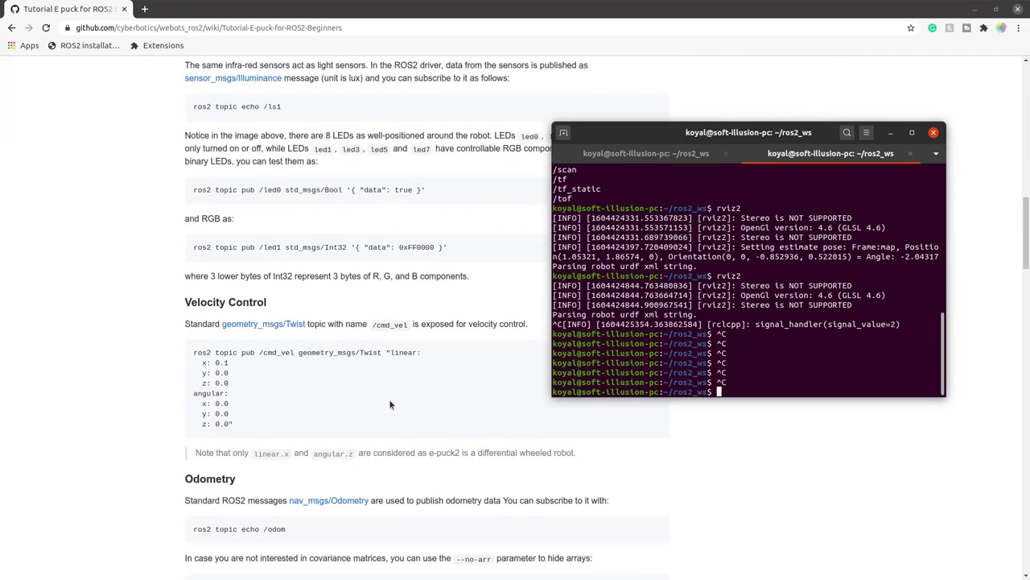
{"action": "scroll", "coordinate": [390, 405], "scroll_direction": "down", "scroll_amount": 15}
{"action": "left_click", "coordinate": [527, 456]}
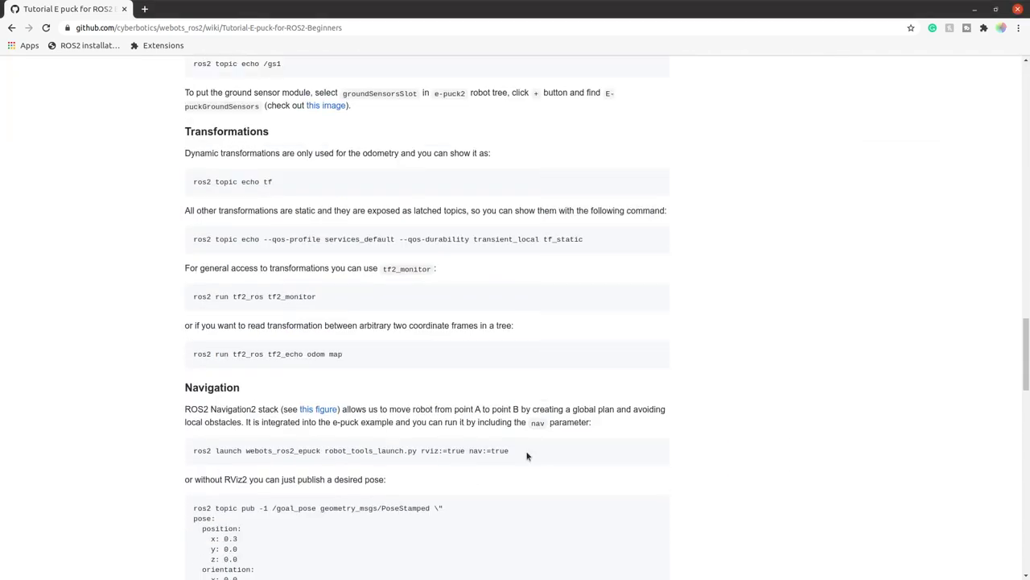
{"action": "triple_click", "coordinate": [182, 450]}
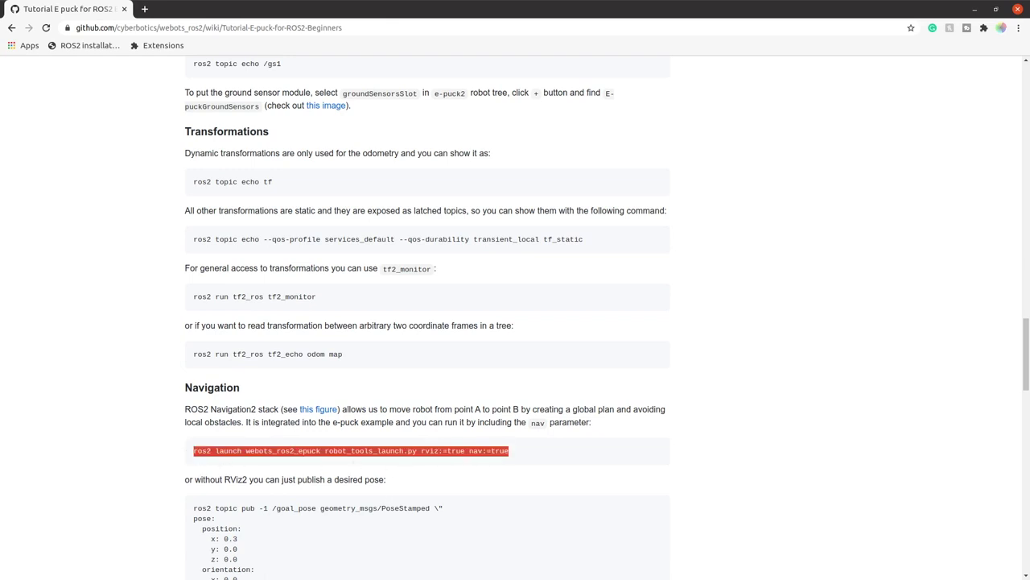
{"action": "key", "text": "alt+Tab"}
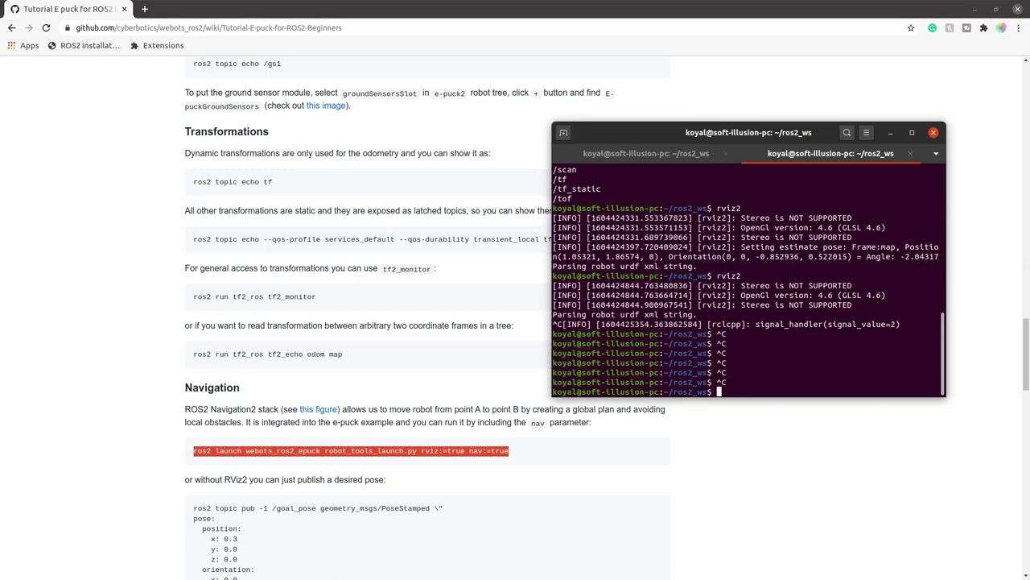
{"action": "key", "text": "ctrl+shift+v"}
Run robot_tools_launch.py with rviz:=true nav:=true, then minimize the terminal and maximize the new RViz window
{"action": "key", "text": "Return"}
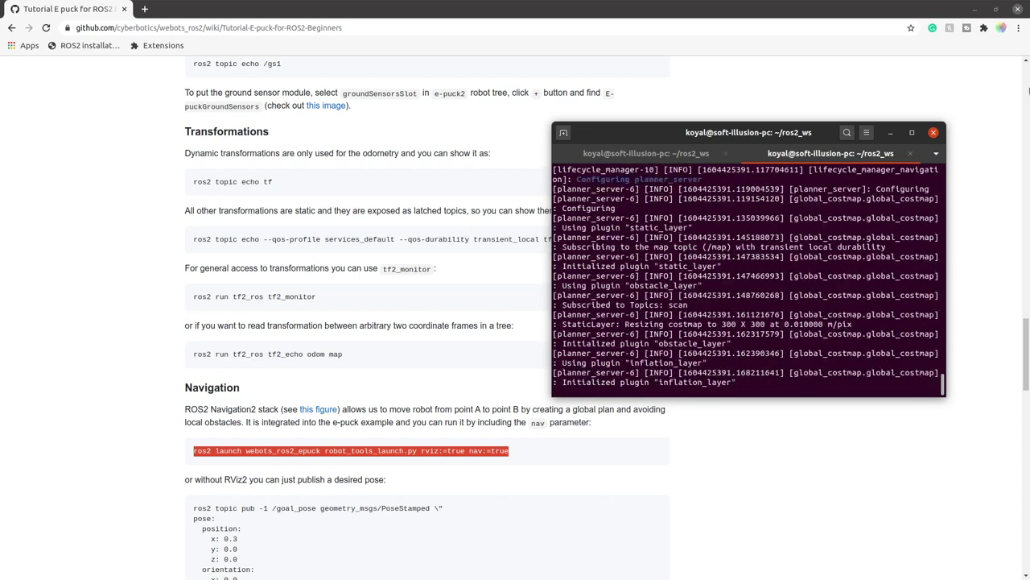
{"action": "left_click", "coordinate": [891, 135]}
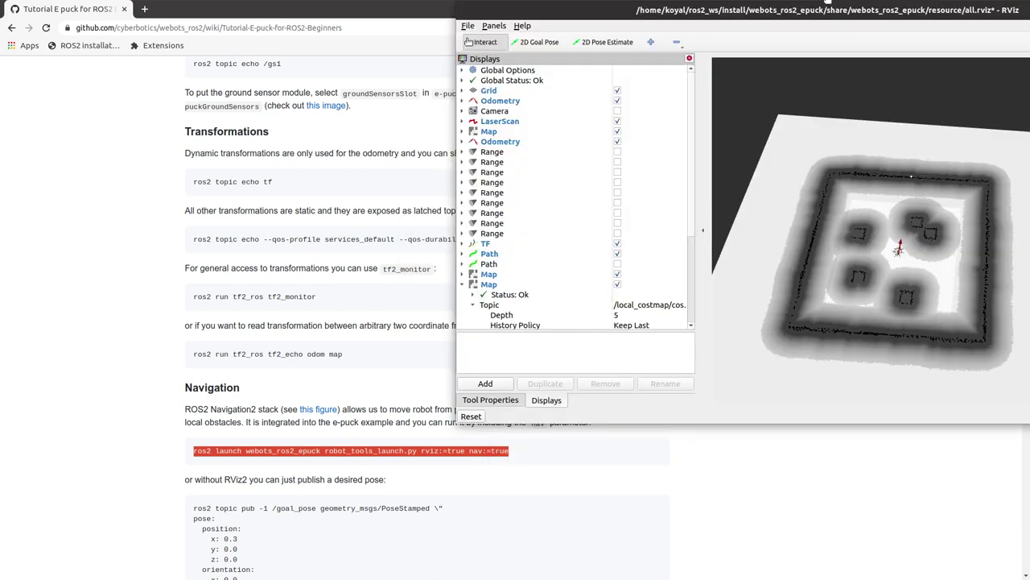
{"action": "left_click_drag", "start_coordinate": [856, 5], "coordinate": [717, 5]}
{"action": "double_click", "coordinate": [717, 5]}
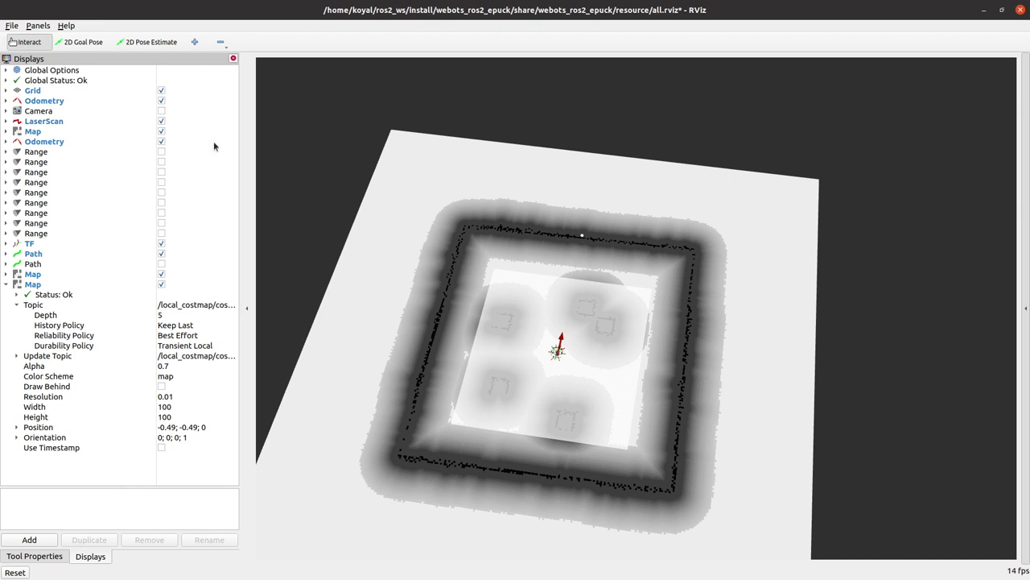
{"action": "left_click", "coordinate": [162, 132]}
{"action": "left_click", "coordinate": [162, 132]}
{"action": "left_click", "coordinate": [161, 285]}
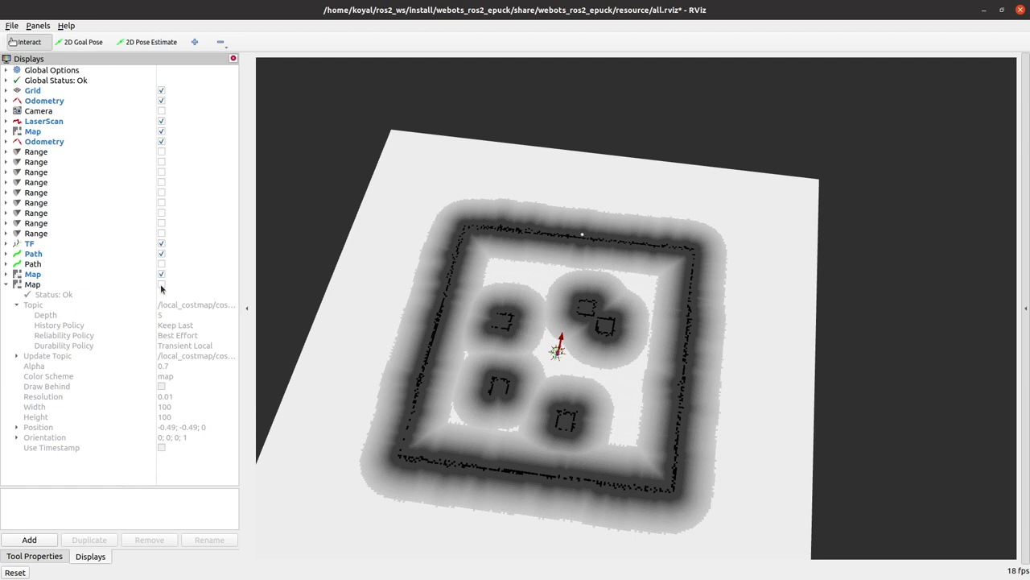
{"action": "left_click", "coordinate": [161, 275]}
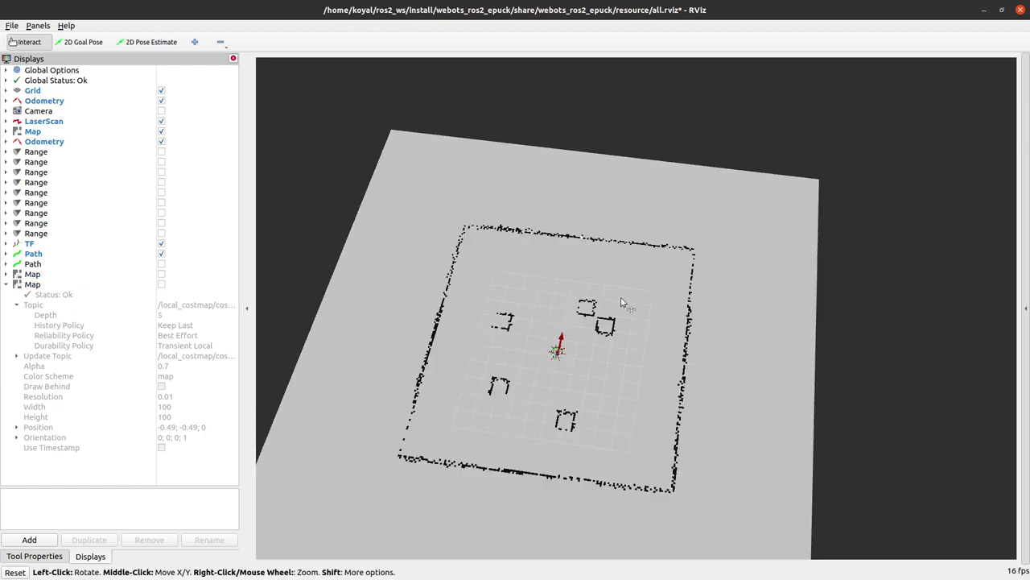
{"action": "left_click", "coordinate": [161, 275]}
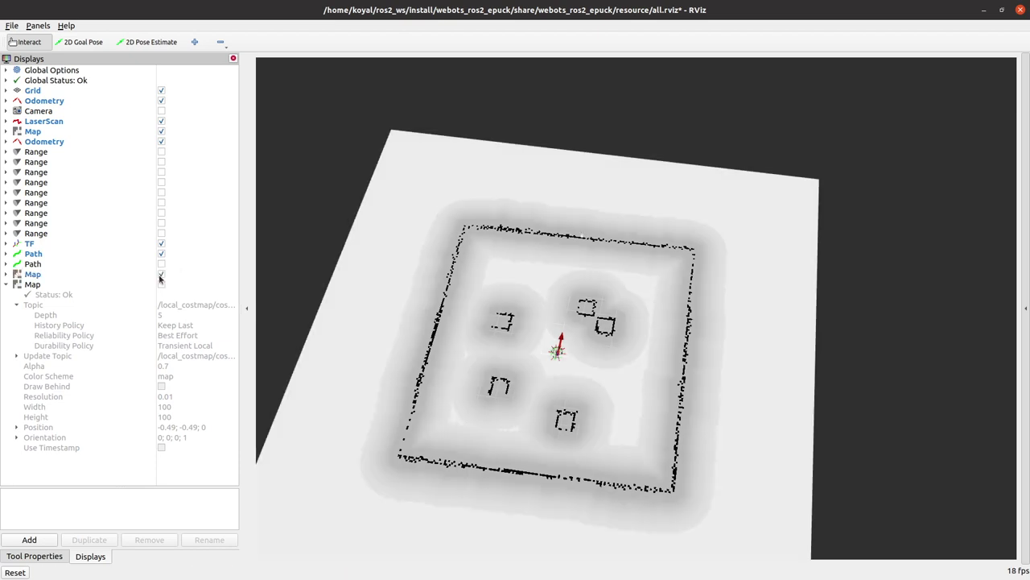
{"action": "left_click", "coordinate": [7, 275]}
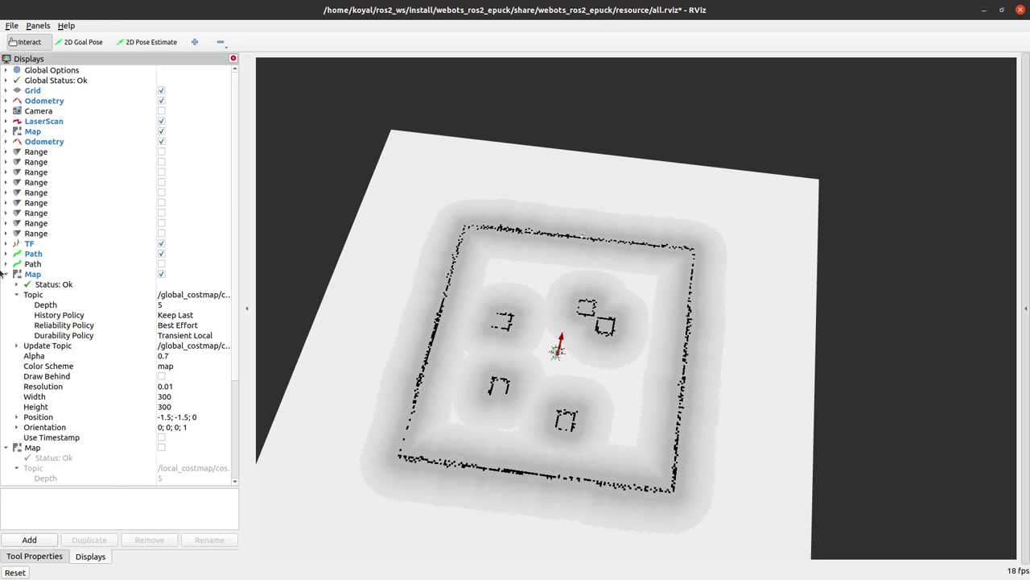
{"action": "left_click", "coordinate": [6, 275]}
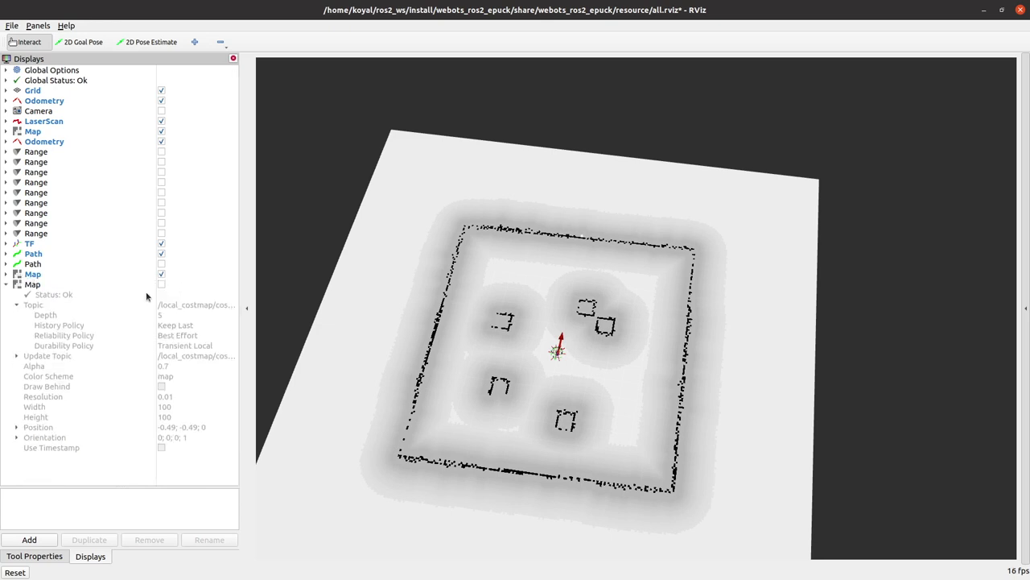
{"action": "left_click", "coordinate": [161, 284]}
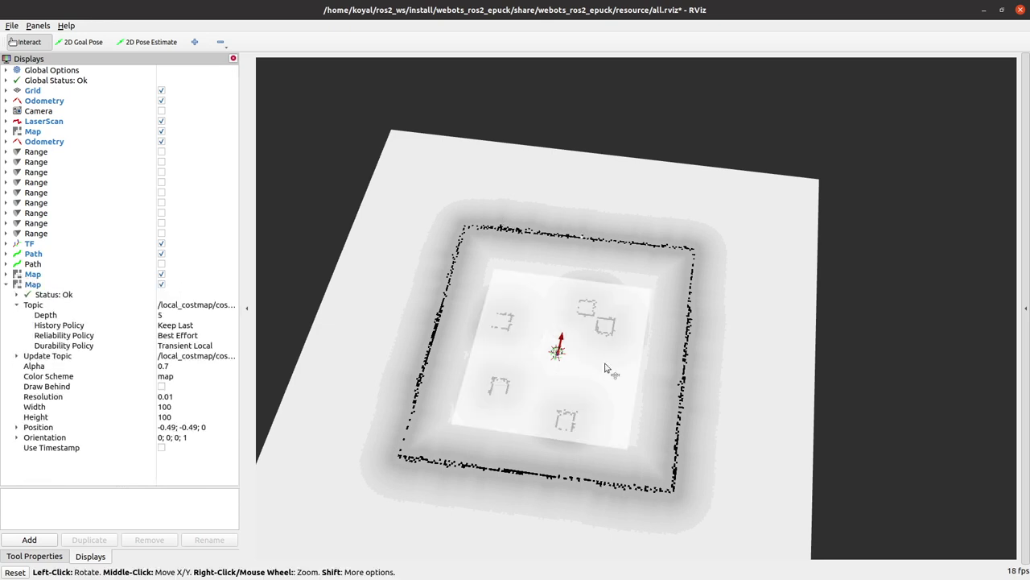
Briefly toggle the first Range display, zoom onto the robot, and uncheck TF to hide the frame axes
{"action": "left_click", "coordinate": [161, 152]}
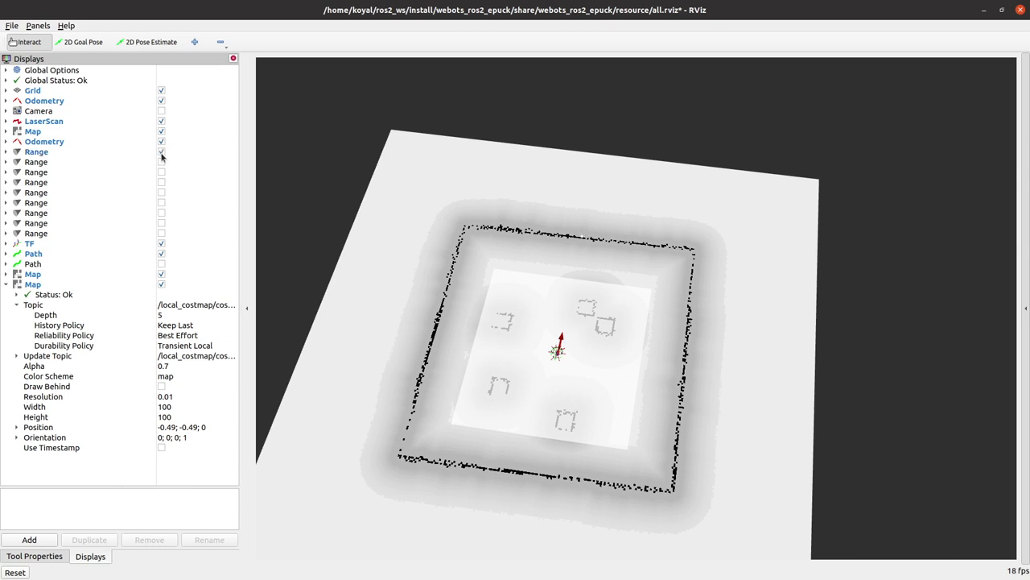
{"action": "left_click", "coordinate": [161, 152]}
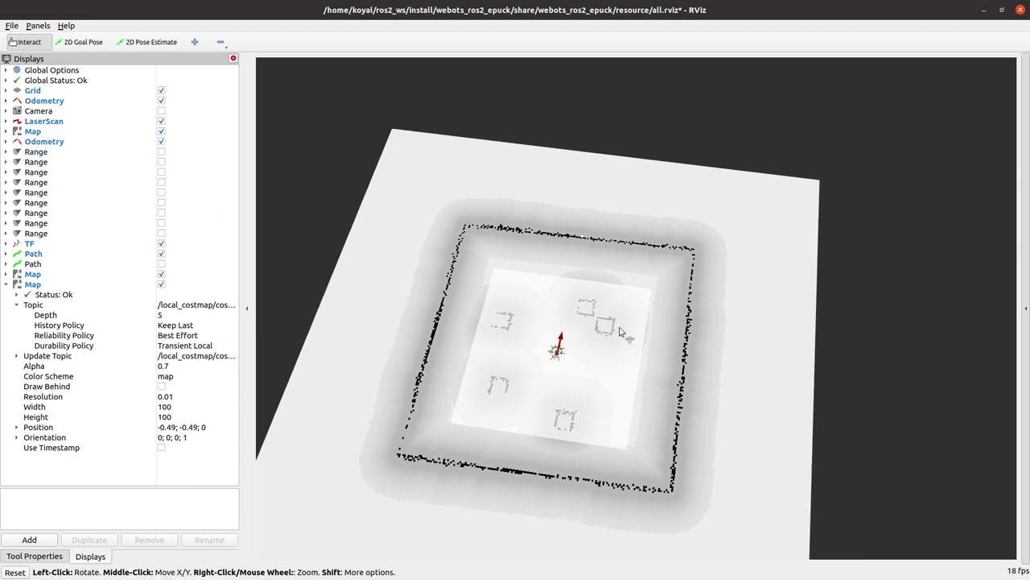
{"action": "left_click_drag", "start_coordinate": [617, 324], "coordinate": [666, 312]}
{"action": "scroll", "coordinate": [666, 313], "scroll_direction": "down", "scroll_amount": 3}
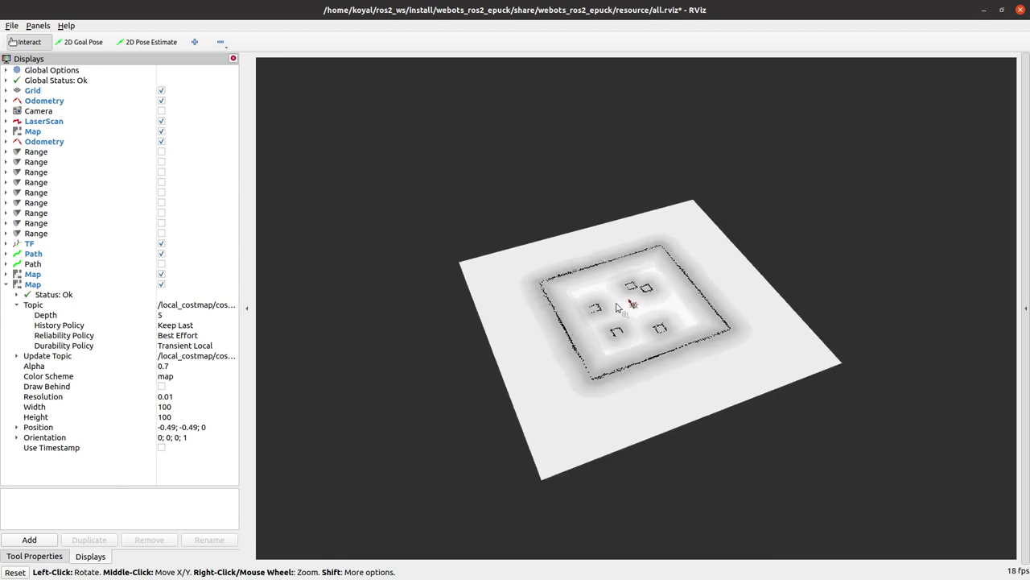
{"action": "scroll", "coordinate": [684, 266], "scroll_direction": "up", "scroll_amount": 10}
{"action": "middle_click_drag", "start_coordinate": [693, 242], "coordinate": [667, 278]}
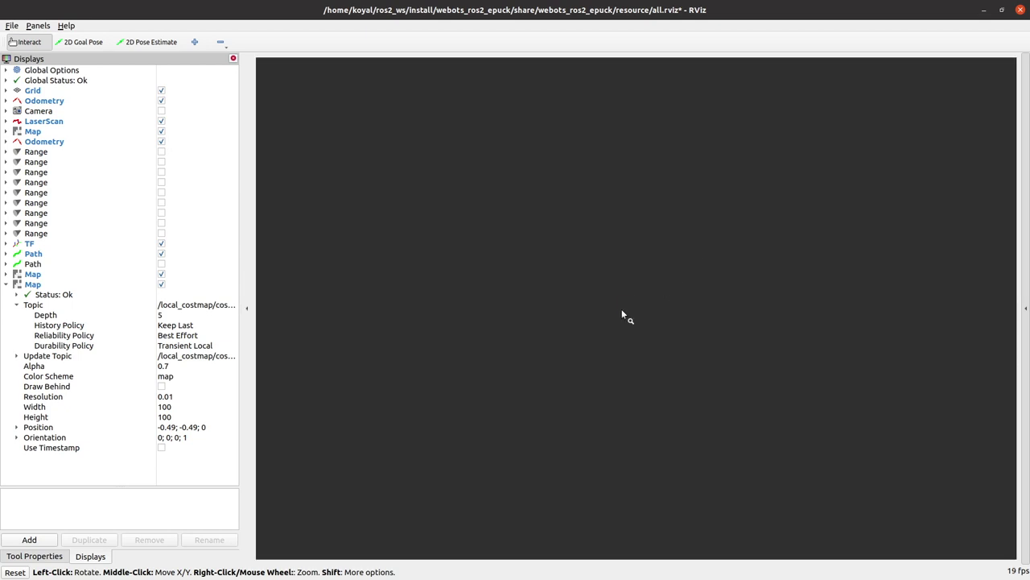
{"action": "scroll", "coordinate": [623, 315], "scroll_direction": "down", "scroll_amount": 5}
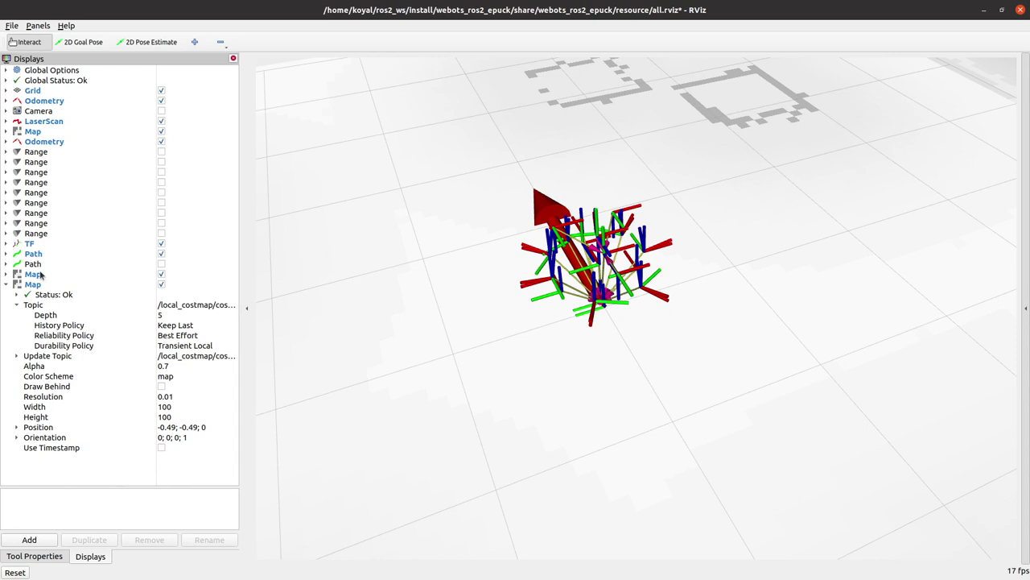
{"action": "left_click", "coordinate": [161, 244]}
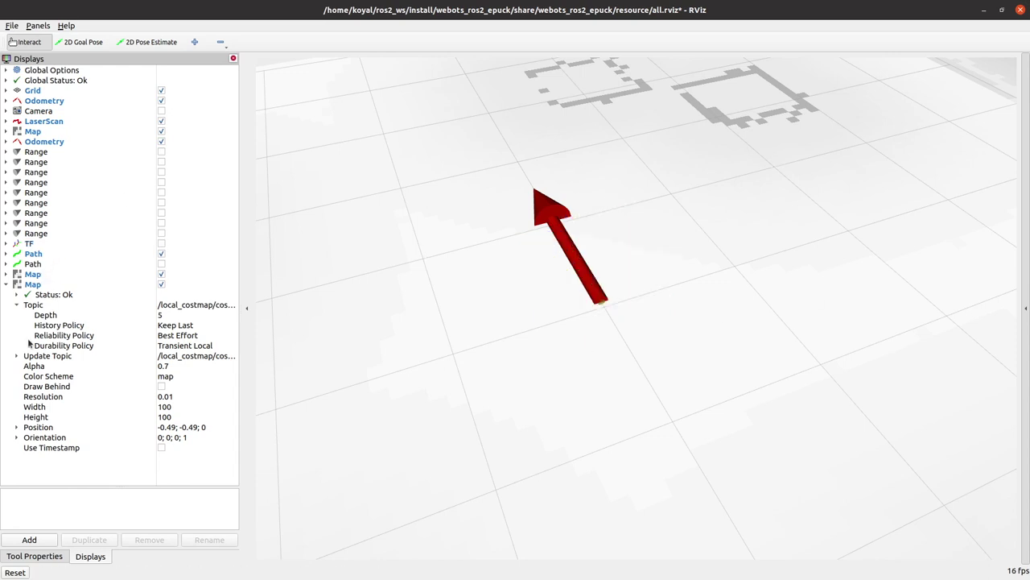
{"action": "left_click", "coordinate": [24, 544]}
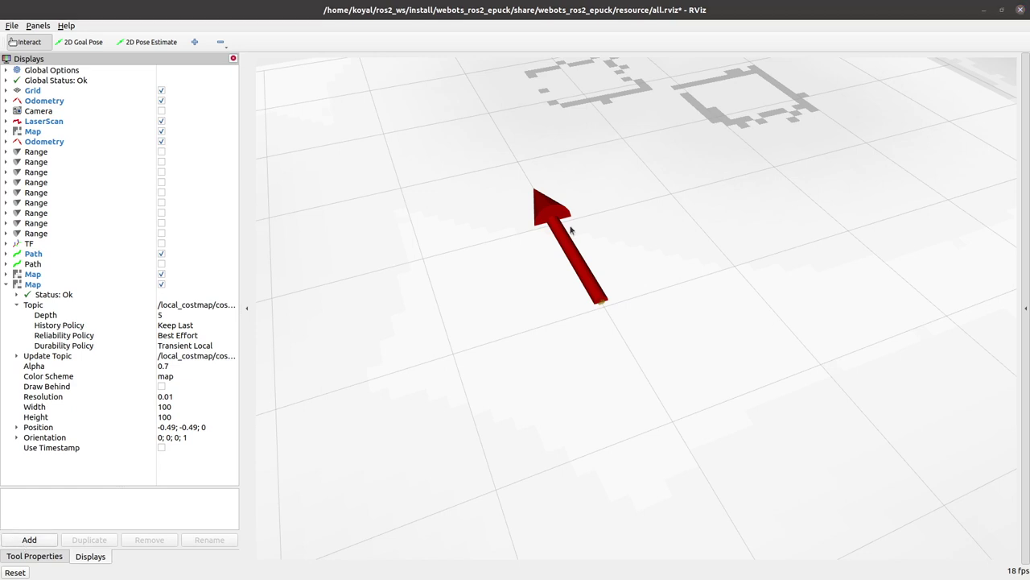
Add a RobotModel display to RViz
{"action": "scroll", "coordinate": [475, 236], "scroll_direction": "down", "scroll_amount": 3}
{"action": "scroll", "coordinate": [471, 249], "scroll_direction": "down", "scroll_amount": 3}
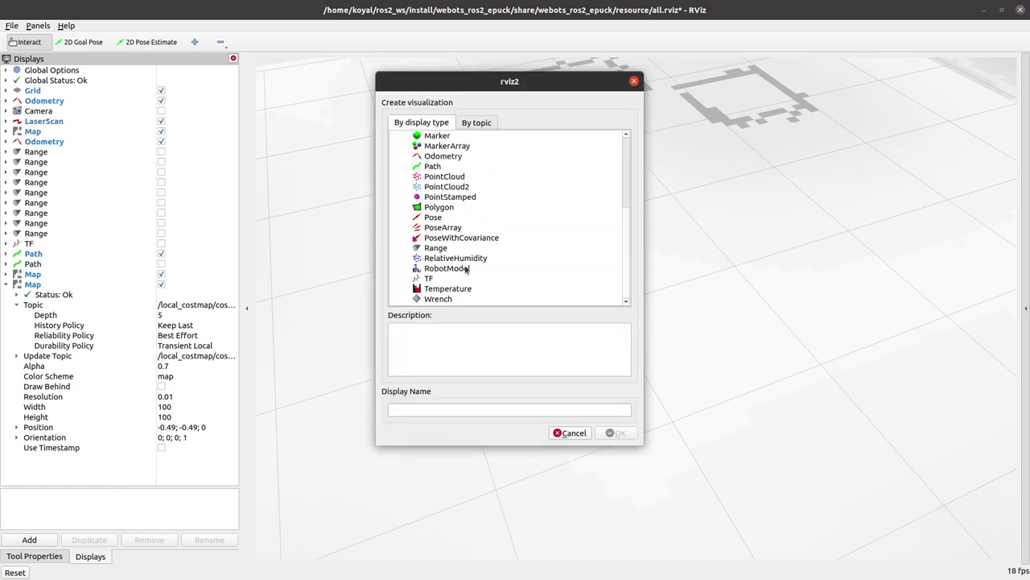
{"action": "left_click", "coordinate": [465, 270]}
{"action": "left_click", "coordinate": [618, 433]}
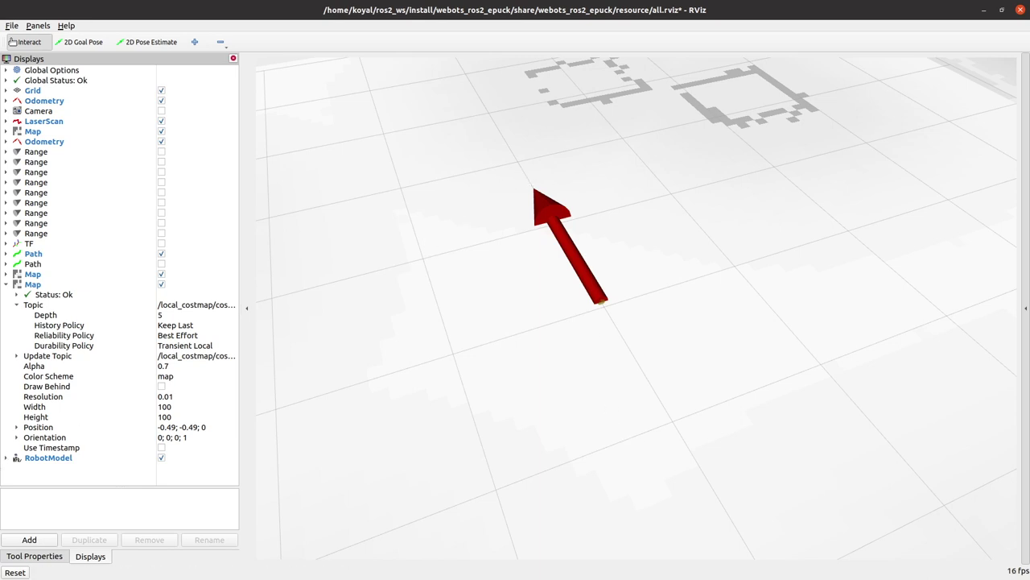
Set the RobotModel Description Topic to /robot_description and zoom out to show the whole map
{"action": "left_click", "coordinate": [6, 458]}
{"action": "scroll", "coordinate": [89, 477], "scroll_direction": "down", "scroll_amount": 2}
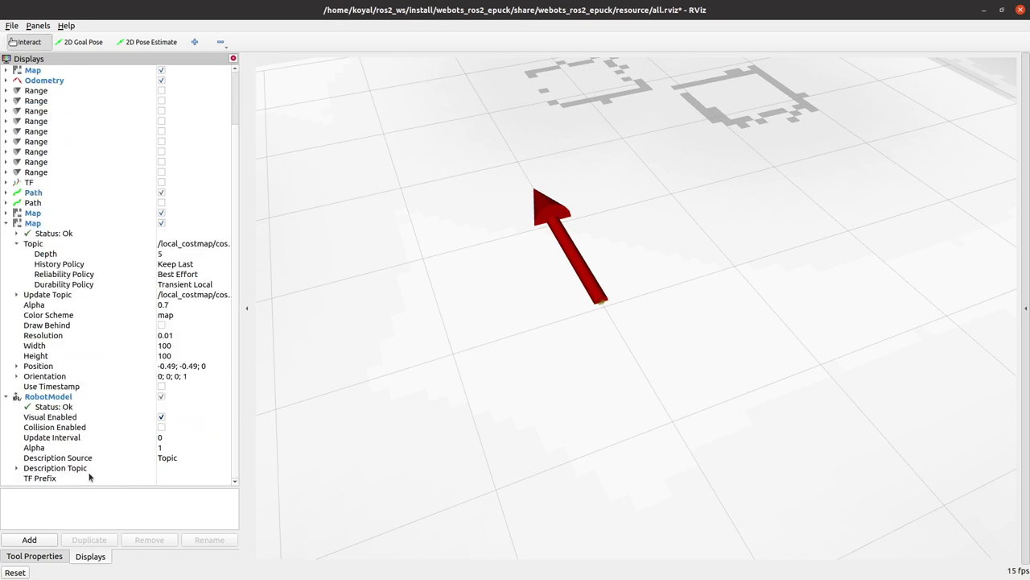
{"action": "left_click", "coordinate": [185, 469]}
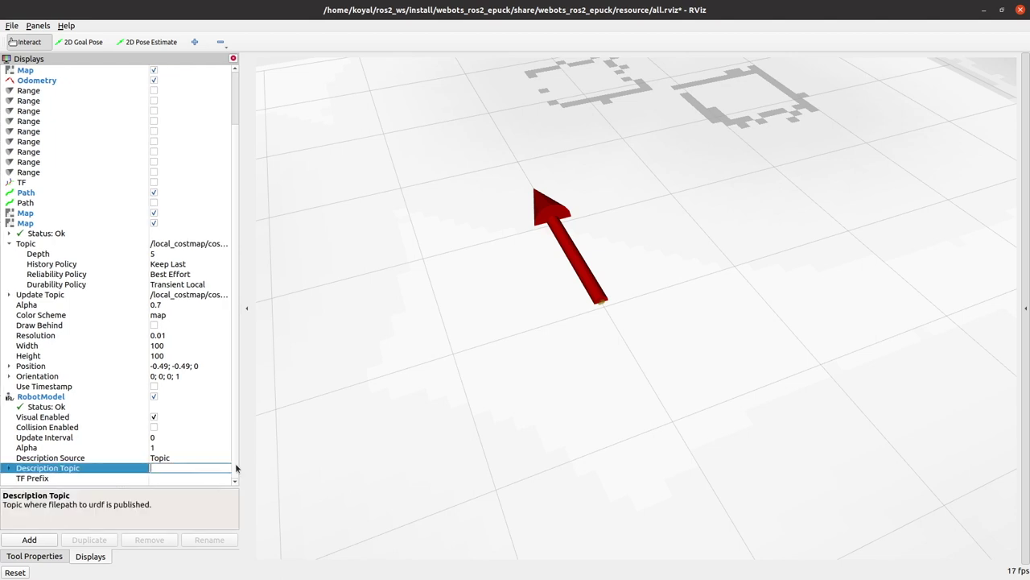
{"action": "left_click_drag", "start_coordinate": [241, 463], "coordinate": [368, 456]}
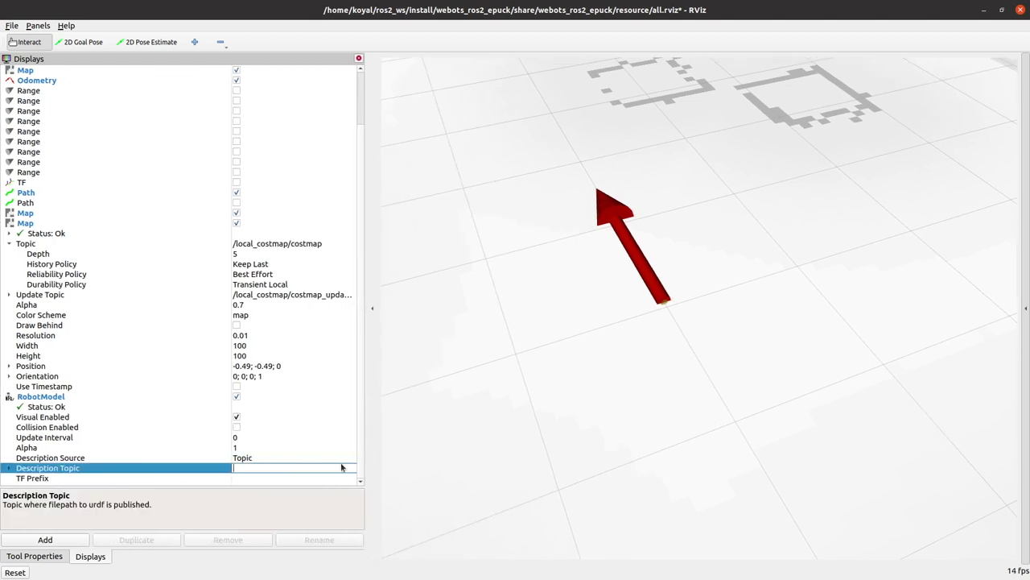
{"action": "left_click", "coordinate": [349, 468]}
{"action": "type", "text": "/robot_description"}
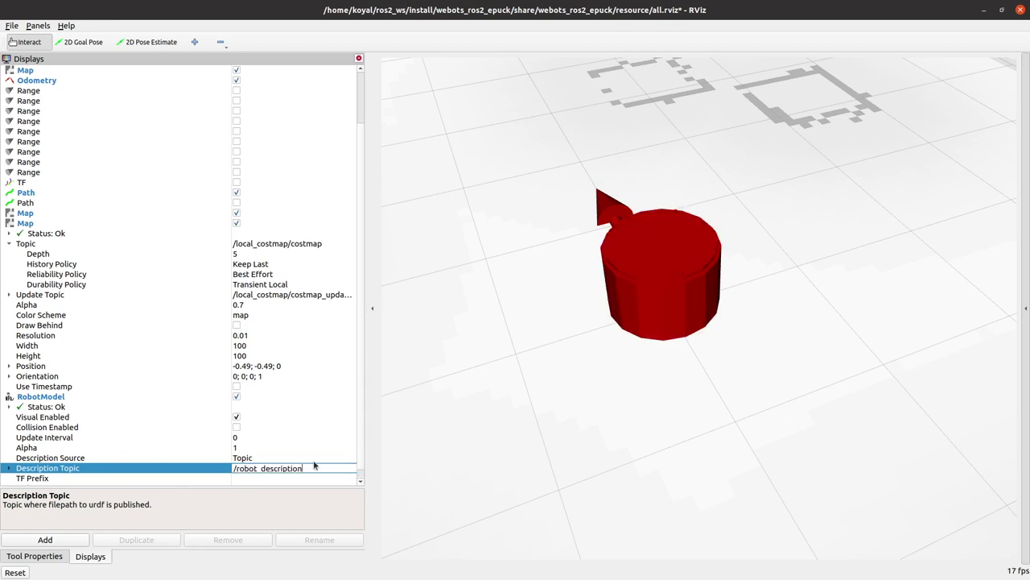
{"action": "key", "text": "Return"}
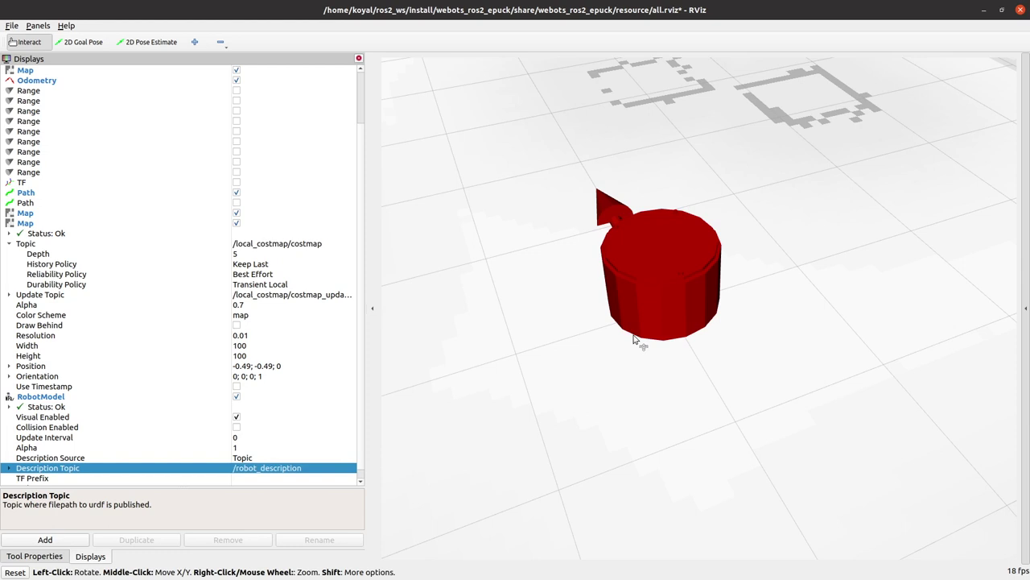
{"action": "left_click_drag", "start_coordinate": [637, 340], "coordinate": [600, 341]}
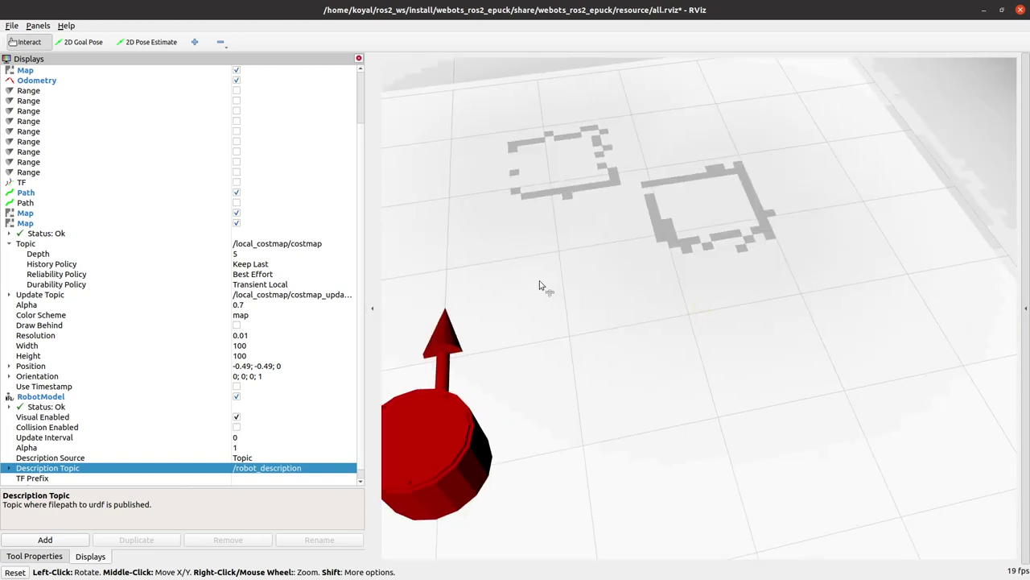
{"action": "right_click_drag", "start_coordinate": [649, 375], "coordinate": [590, 416]}
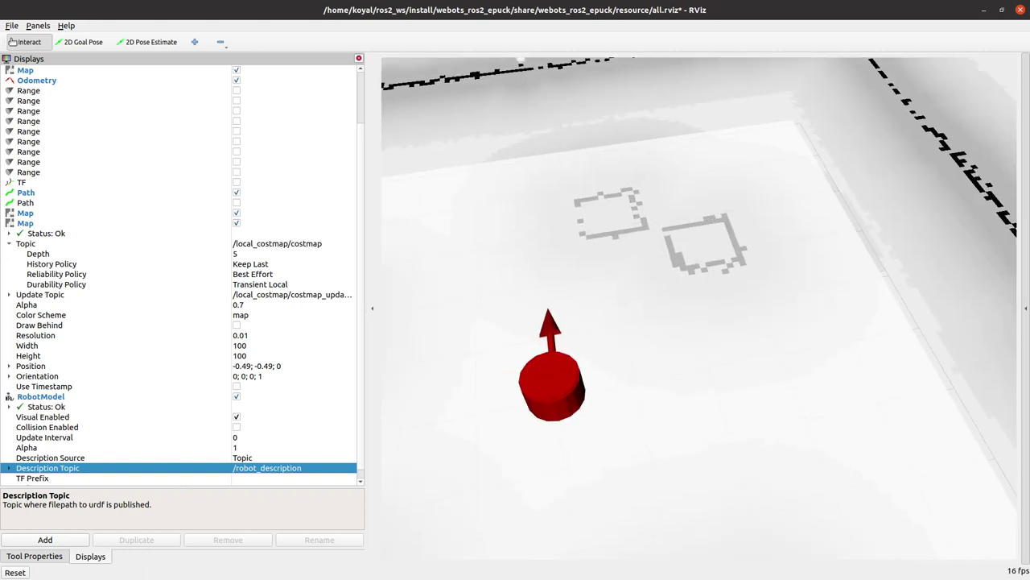
{"action": "key", "text": "alt+Tab"}
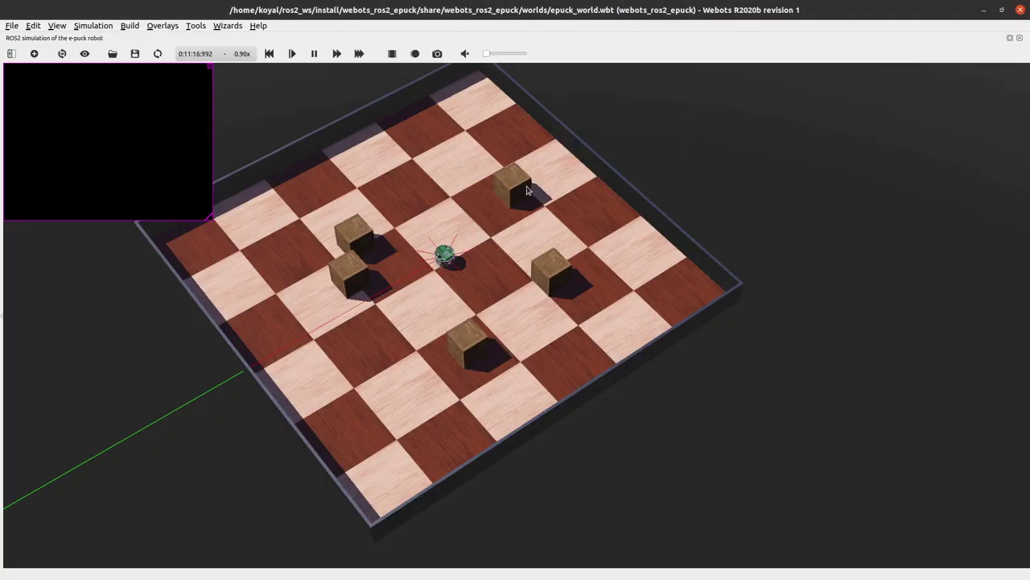
Delete the five wooden boxes from the Webots arena, then return to RViz and restore it from full screen
{"action": "left_click", "coordinate": [527, 190]}
{"action": "key", "text": "Delete"}
{"action": "left_click", "coordinate": [541, 268]}
{"action": "key", "text": "Delete"}
{"action": "left_click", "coordinate": [457, 338]}
{"action": "key", "text": "Delete"}
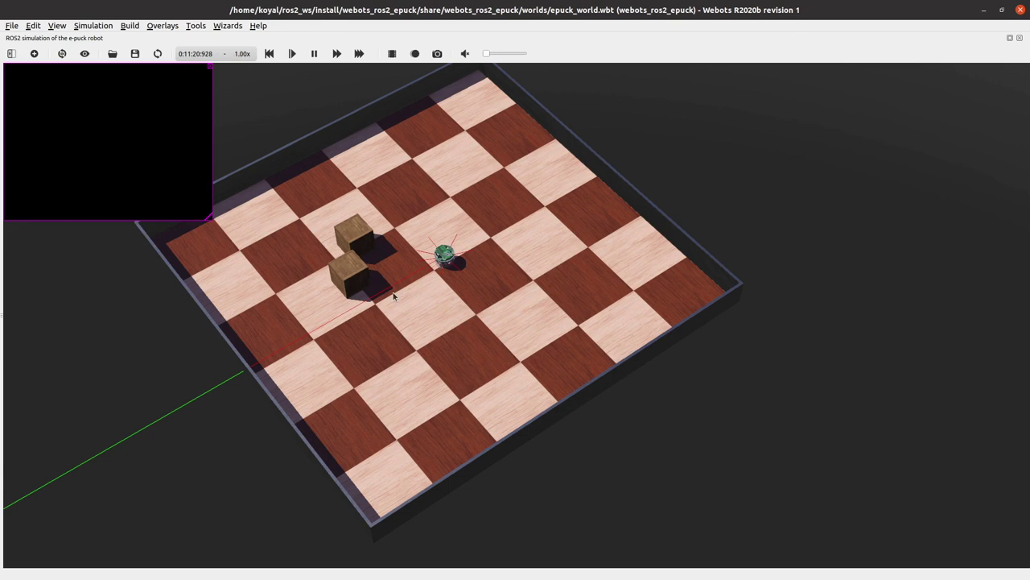
{"action": "left_click", "coordinate": [343, 253]}
{"action": "left_click", "coordinate": [353, 230]}
{"action": "key", "text": "Delete"}
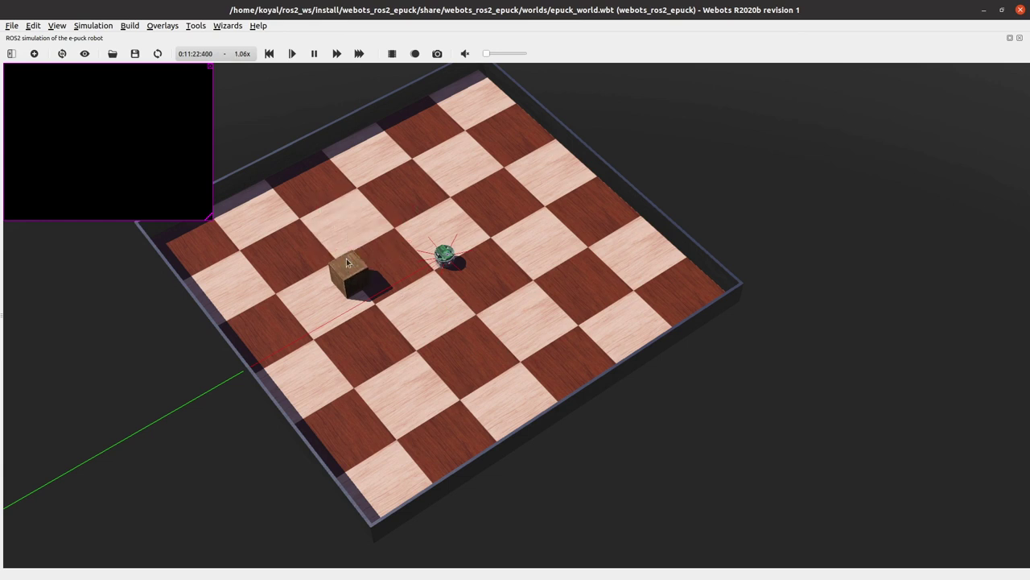
{"action": "left_click", "coordinate": [348, 271]}
{"action": "key", "text": "Delete"}
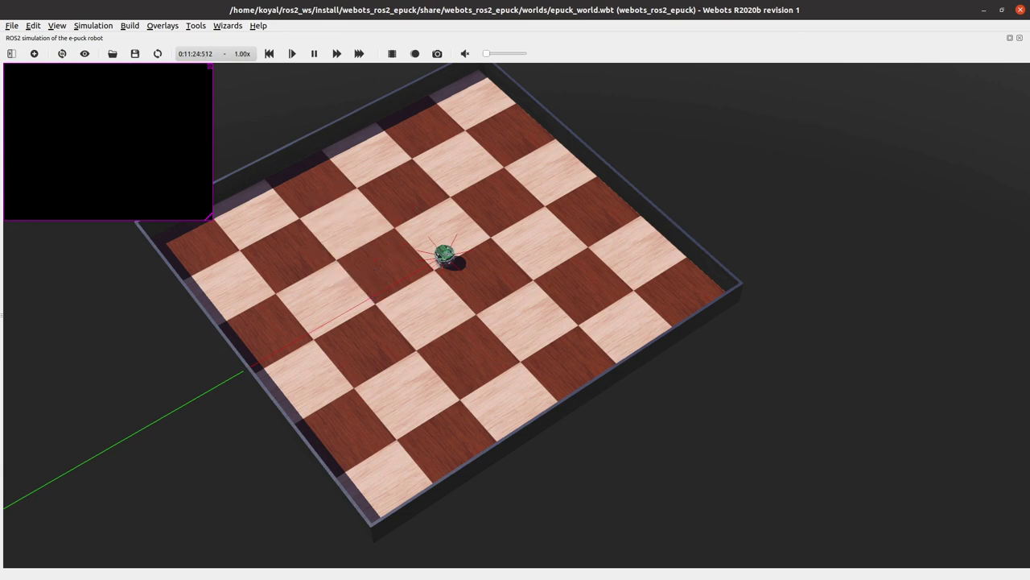
{"action": "key", "text": "alt+Tab"}
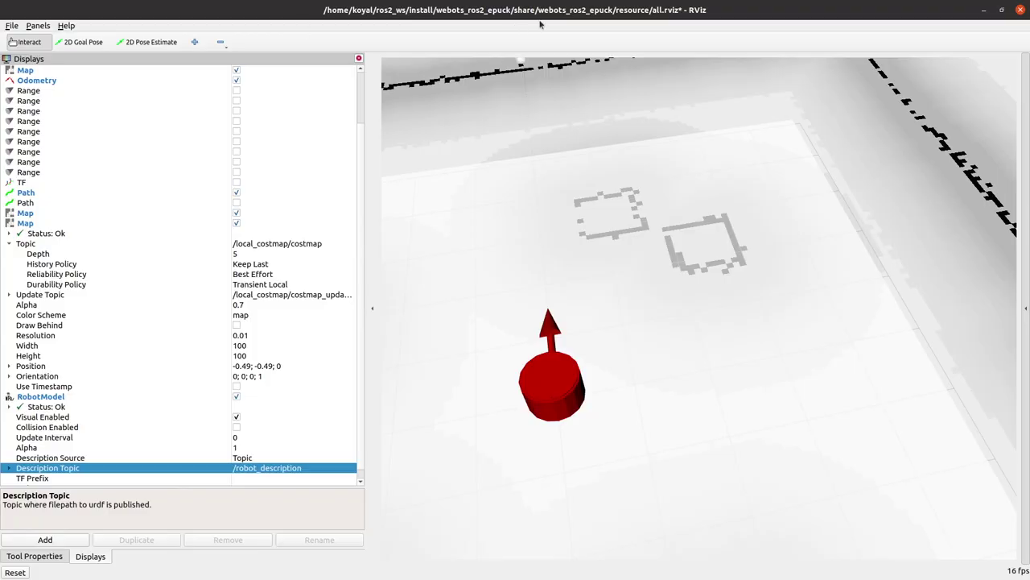
{"action": "key", "text": "super+Down"}
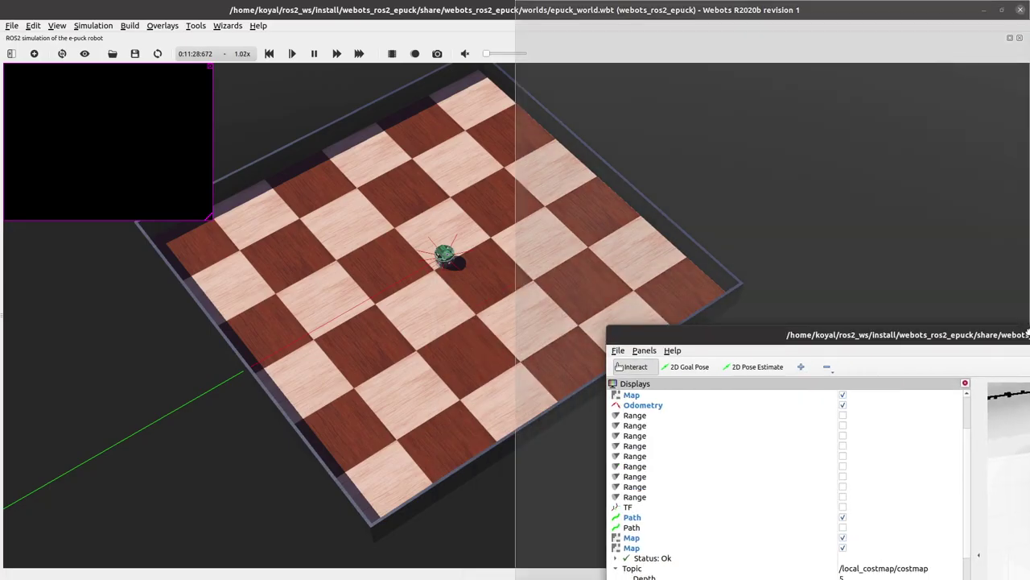
Snap RViz to the right half, hide the Displays panel, and send a goal pose just ahead of the robot
{"action": "key", "text": "super+Right"}
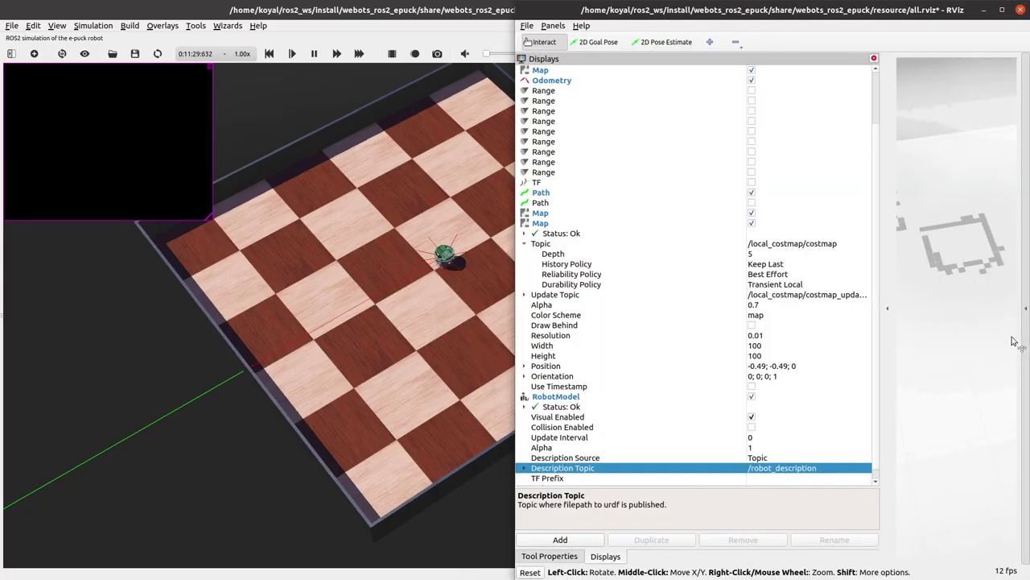
{"action": "left_click", "coordinate": [887, 309]}
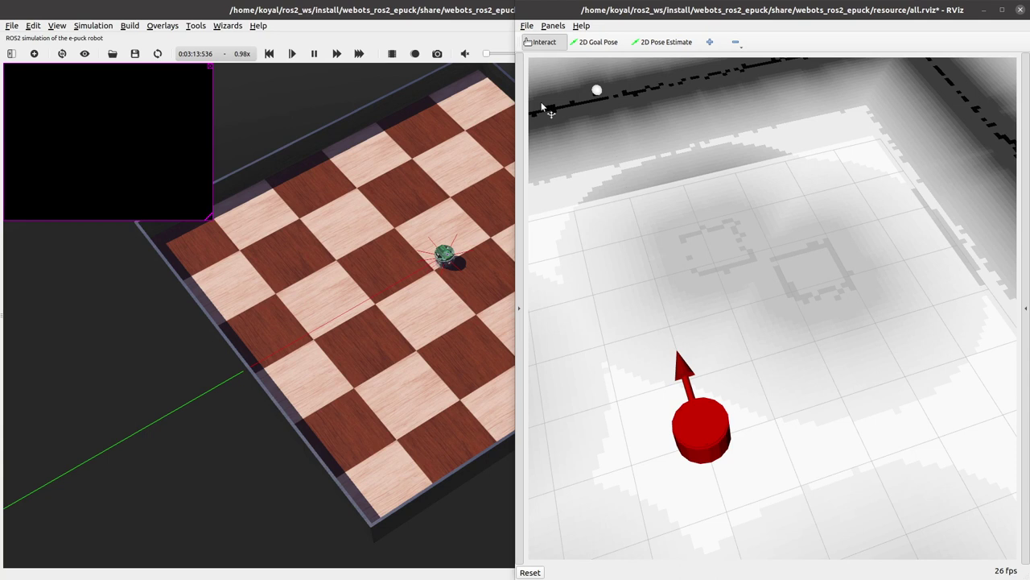
{"action": "left_click", "coordinate": [599, 46]}
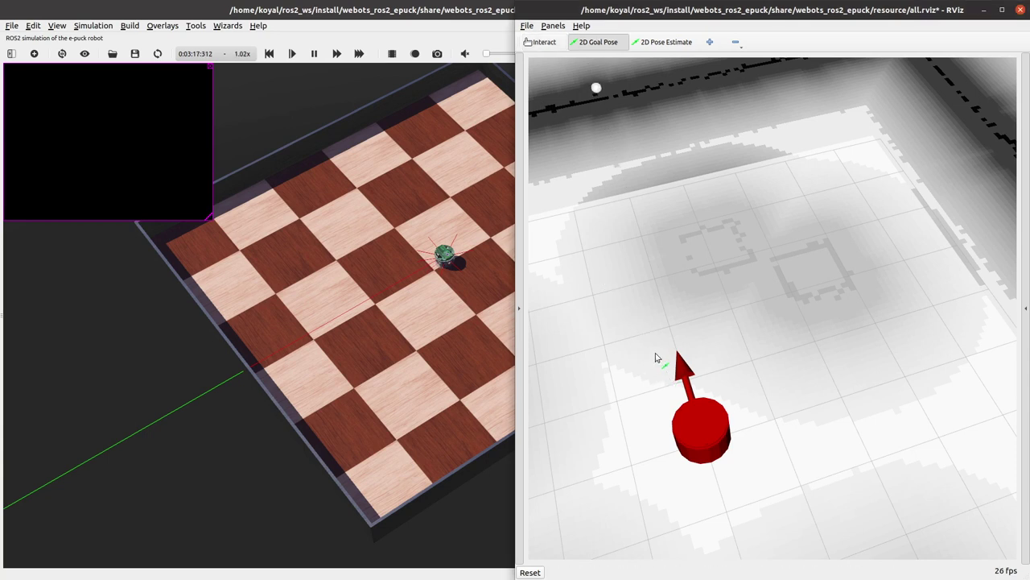
{"action": "left_click_drag", "start_coordinate": [658, 354], "coordinate": [645, 341]}
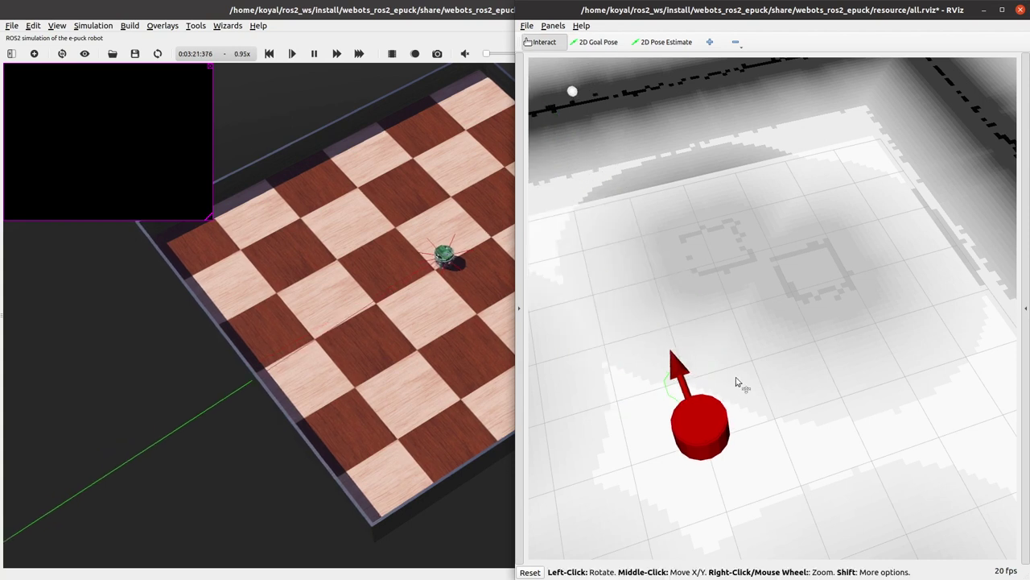
Send two more 2D goal poses, one to the robot's left and one facing down-left, then reopen Displays
{"action": "scroll", "coordinate": [845, 425], "scroll_direction": "down", "scroll_amount": 2}
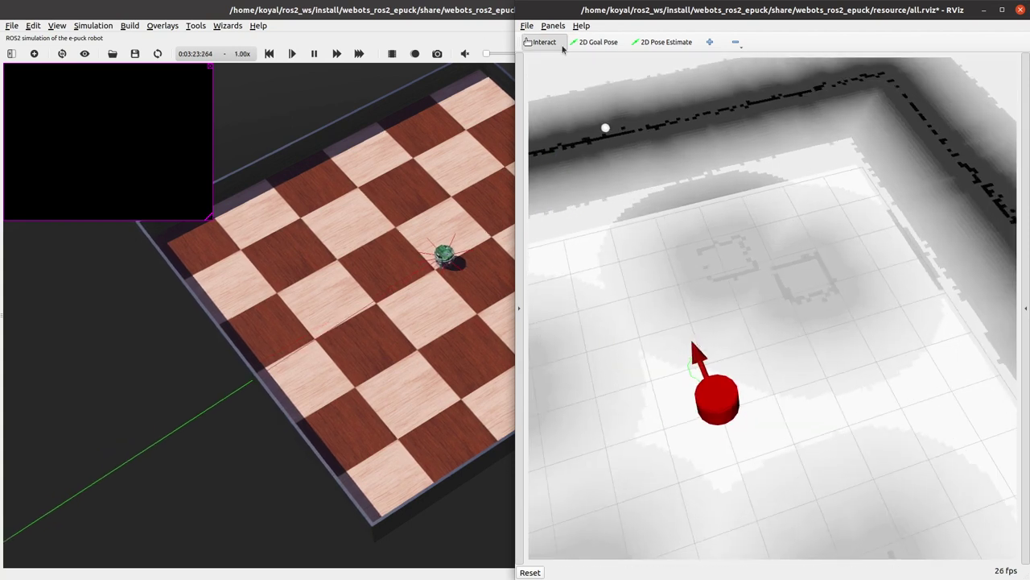
{"action": "left_click", "coordinate": [593, 42]}
{"action": "left_click_drag", "start_coordinate": [665, 364], "coordinate": [668, 362]}
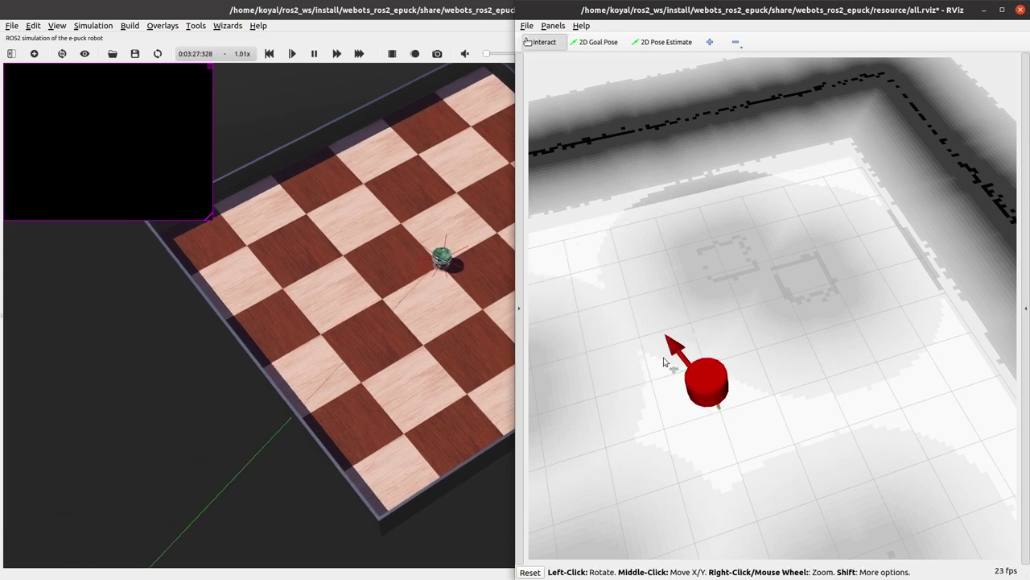
{"action": "left_click", "coordinate": [599, 48]}
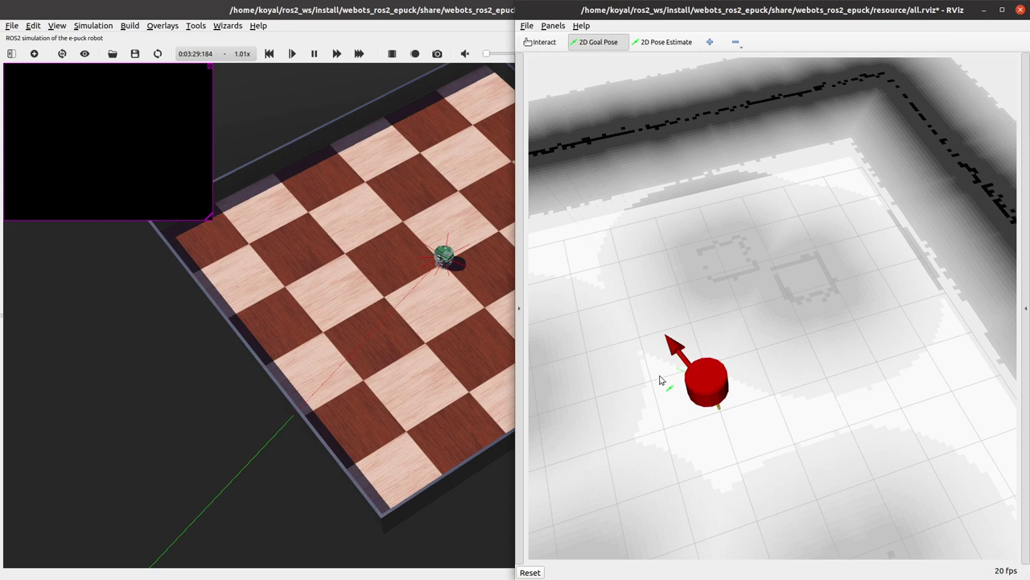
{"action": "left_click_drag", "start_coordinate": [662, 384], "coordinate": [643, 410]}
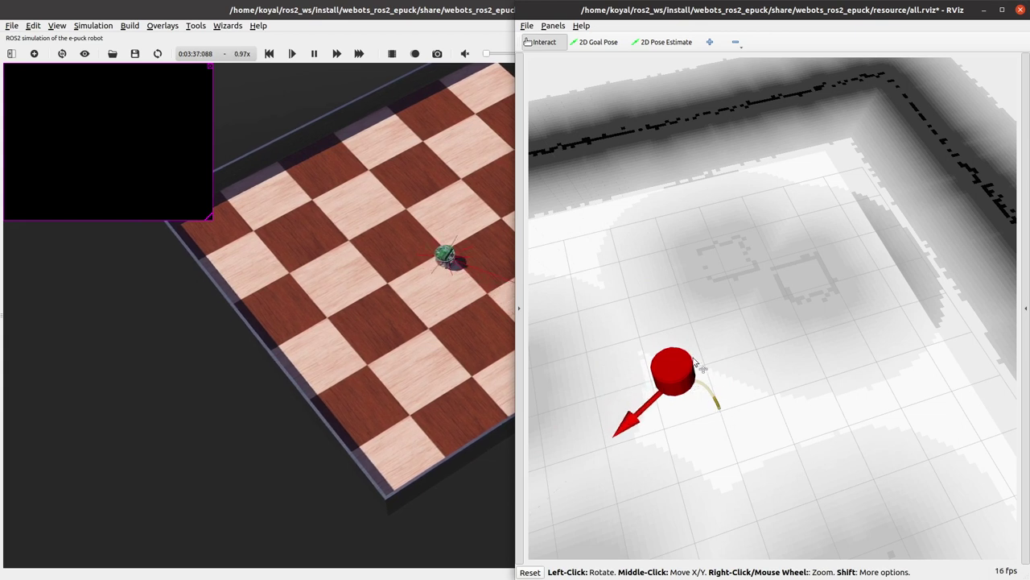
{"action": "left_click", "coordinate": [520, 311]}
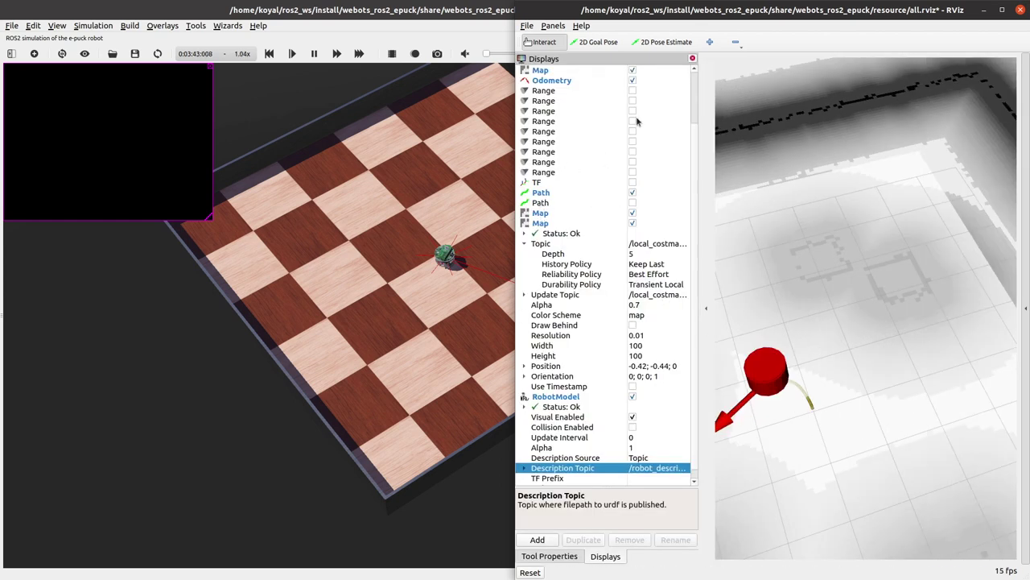
Expand the second Path display's properties, then collapse the Displays panel so the map fills the window
{"action": "double_click", "coordinate": [537, 204]}
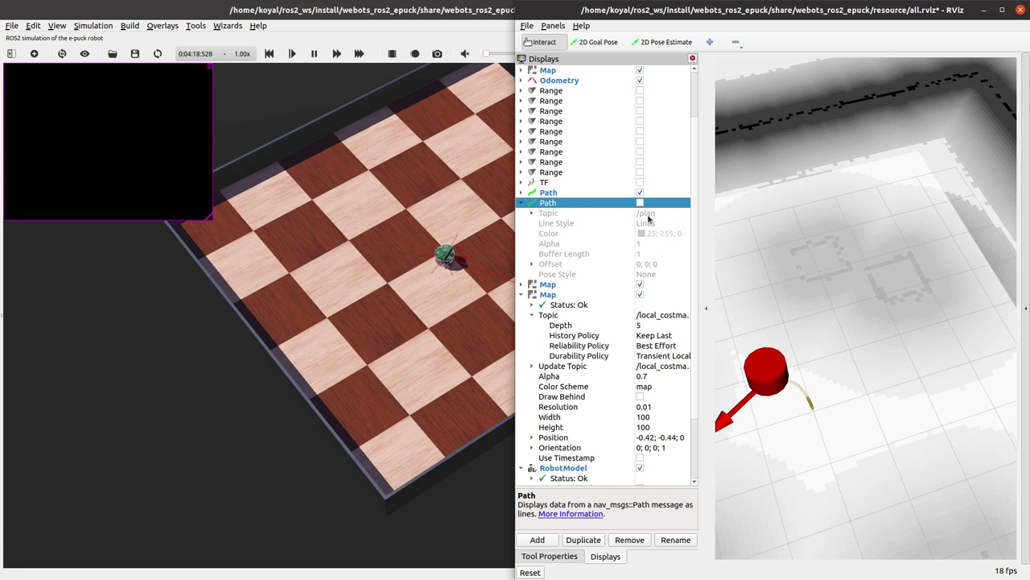
{"action": "left_click", "coordinate": [706, 308]}
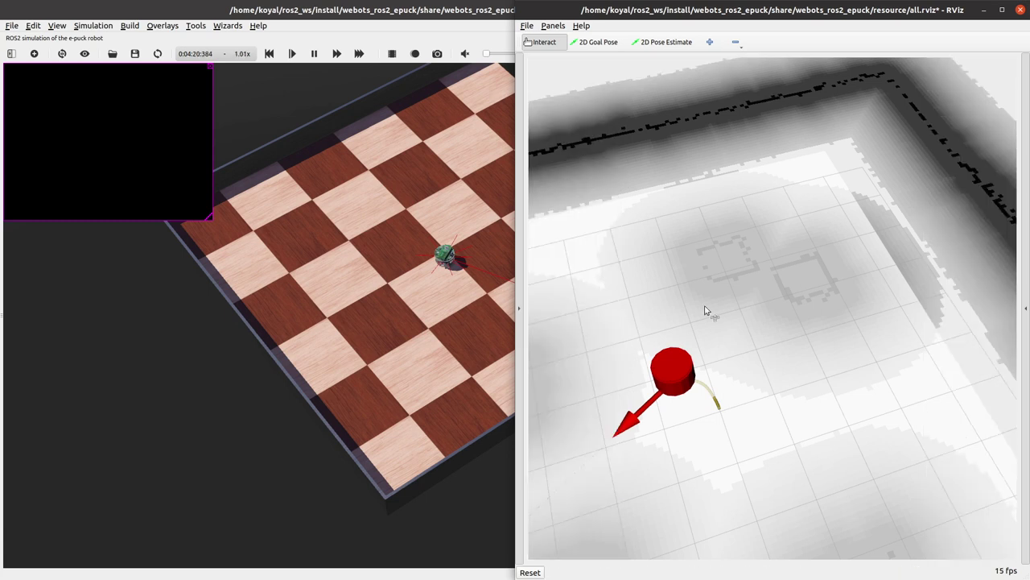